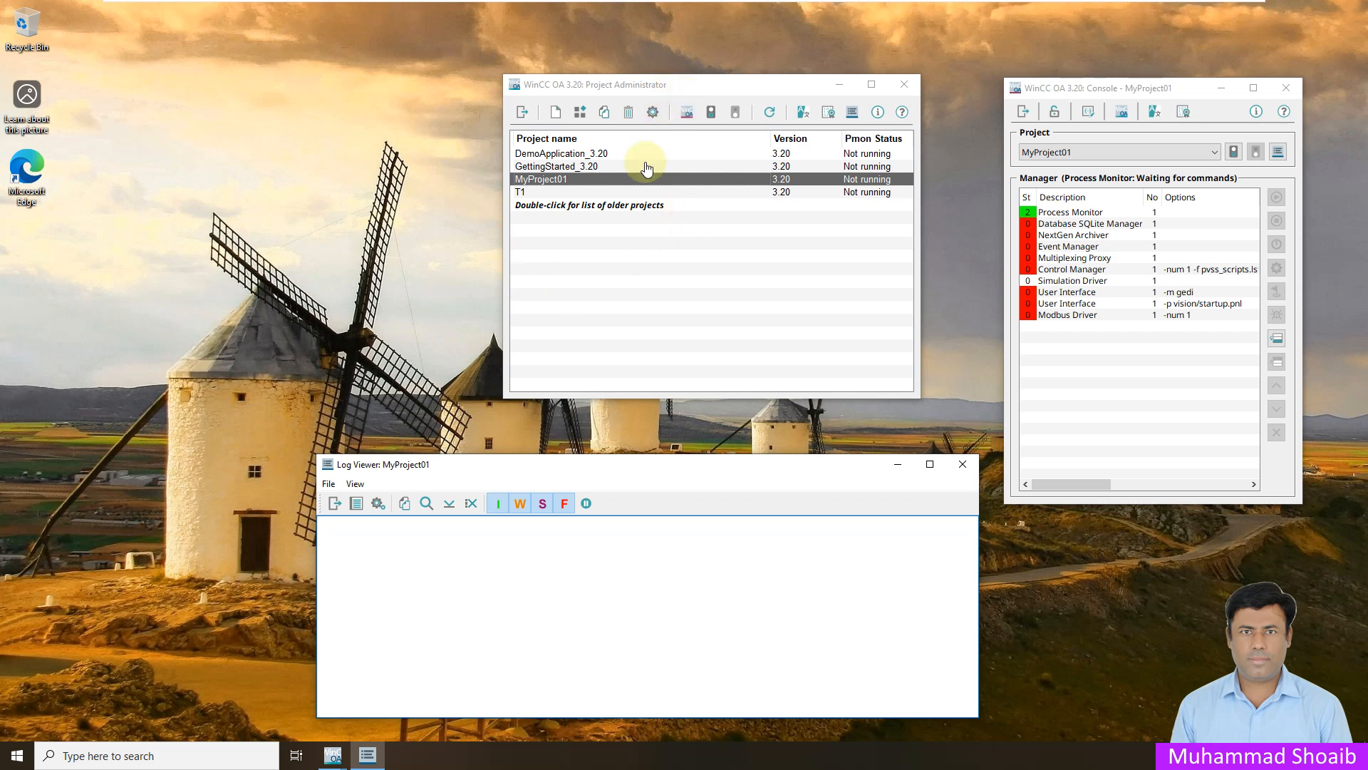
- Start the MyProject01 project and close the leftover empty Log Viewer window
left_click(627, 179)
left_click(711, 112)
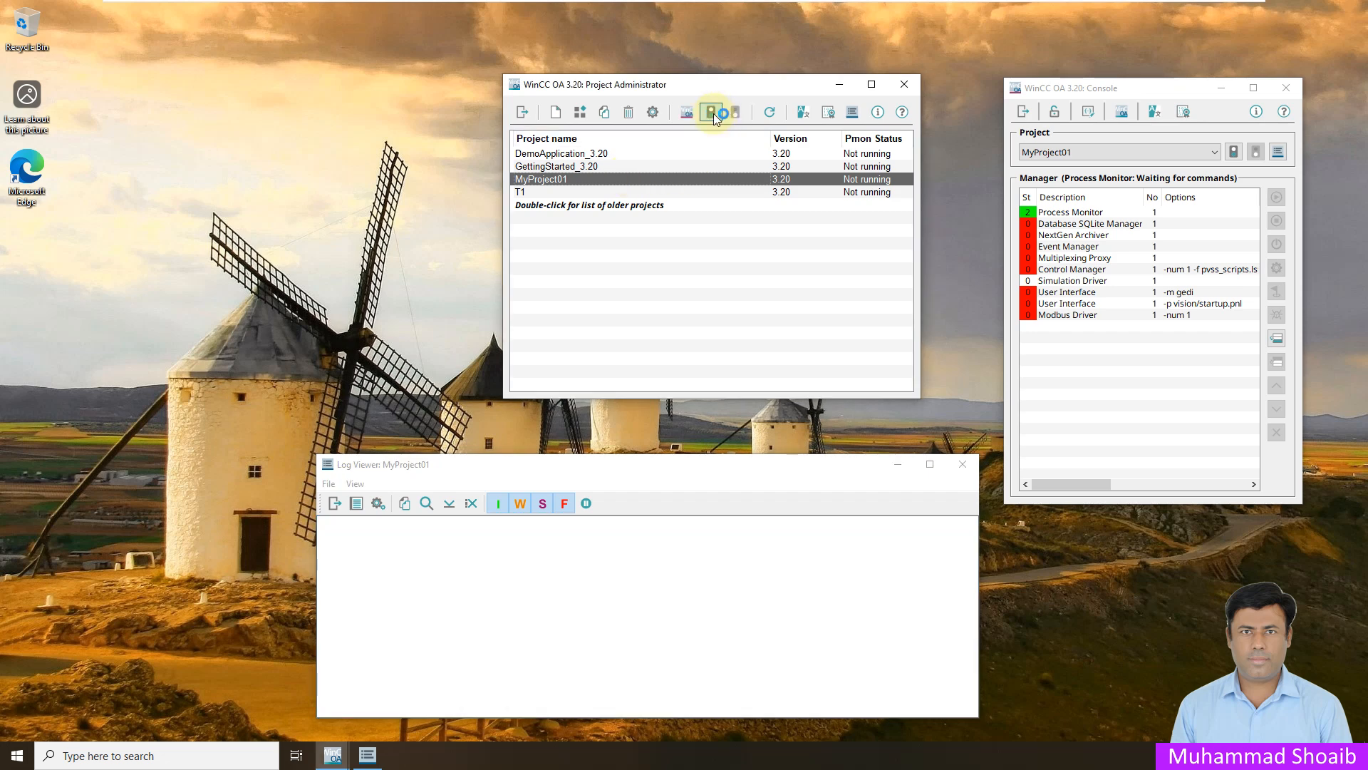
left_click(334, 467)
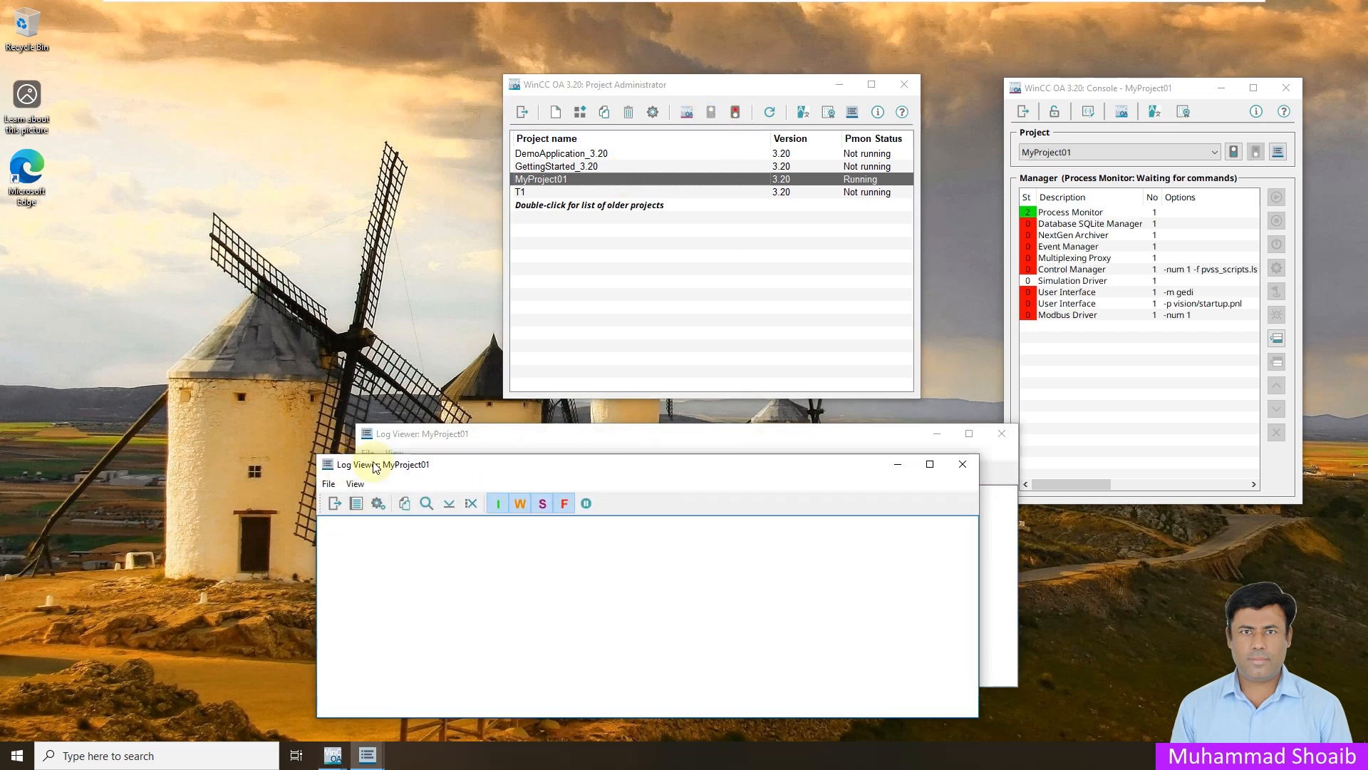
left_click(960, 464)
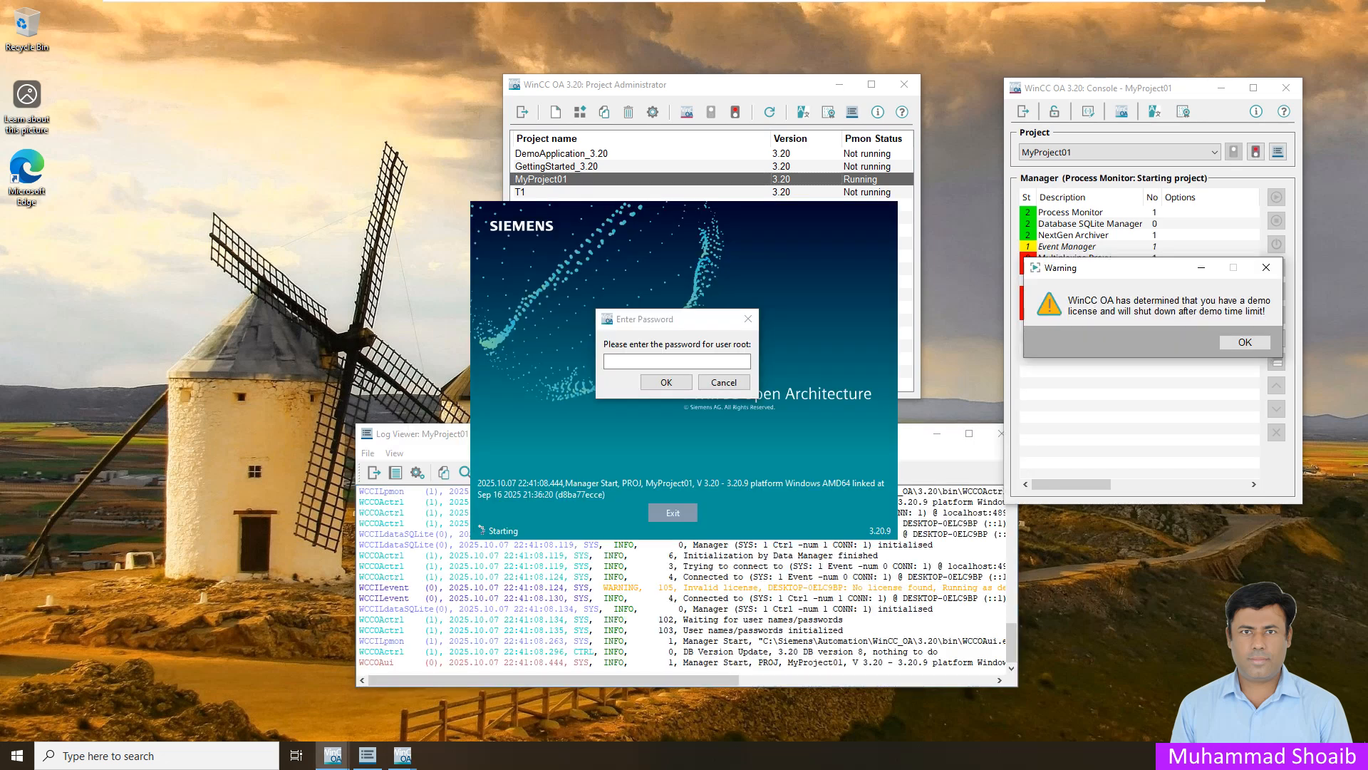
- Sign in to the Gedi editor and the Vision runtime as root, leaving the password fields empty, and minimize both windows
left_click(666, 383)
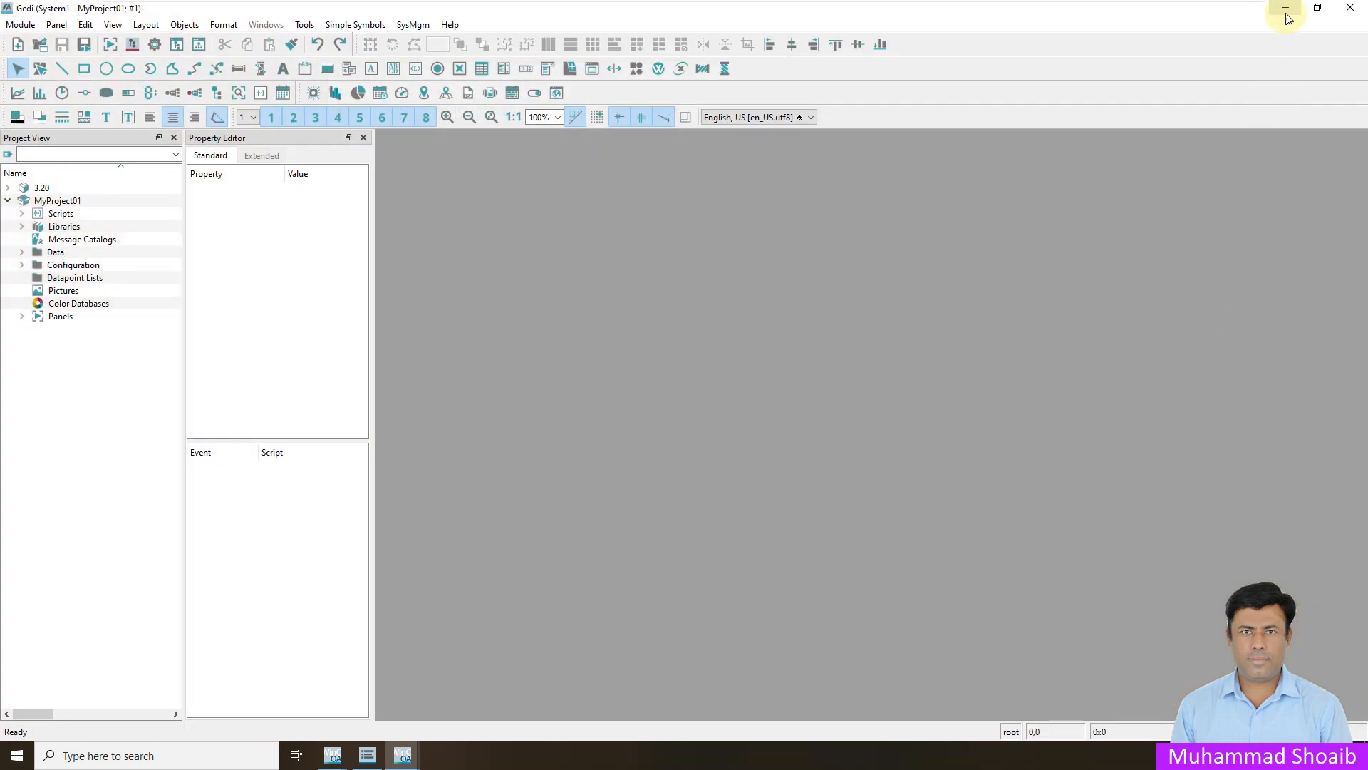
left_click(1285, 8)
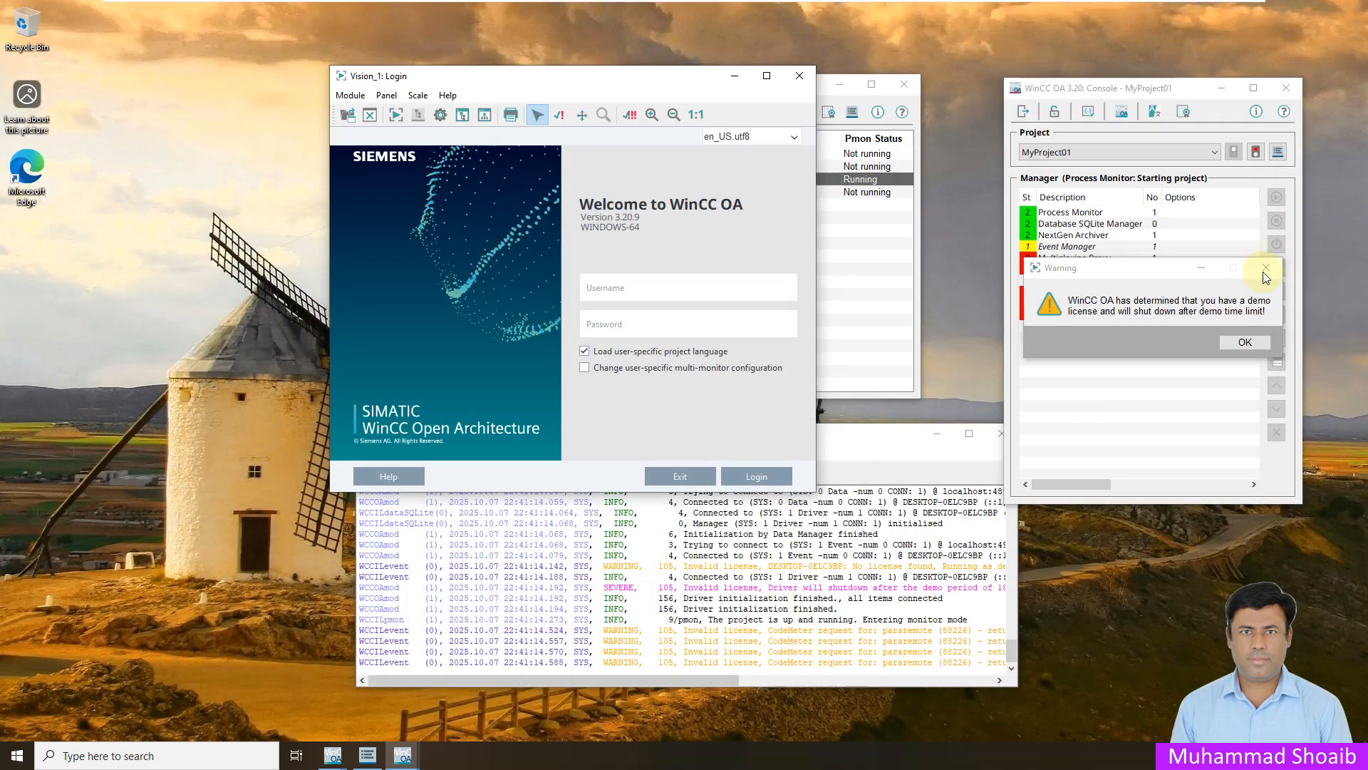
left_click(643, 291)
type("root")
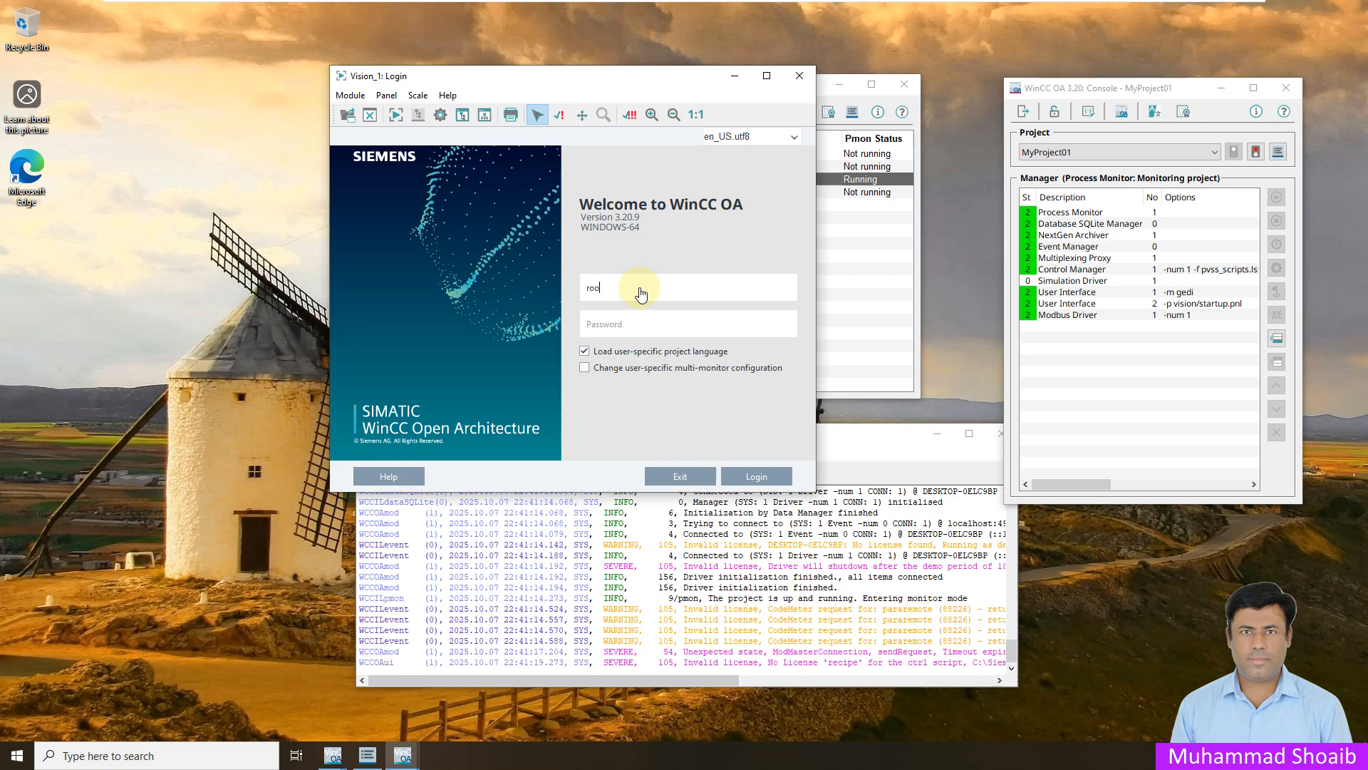
left_click(741, 474)
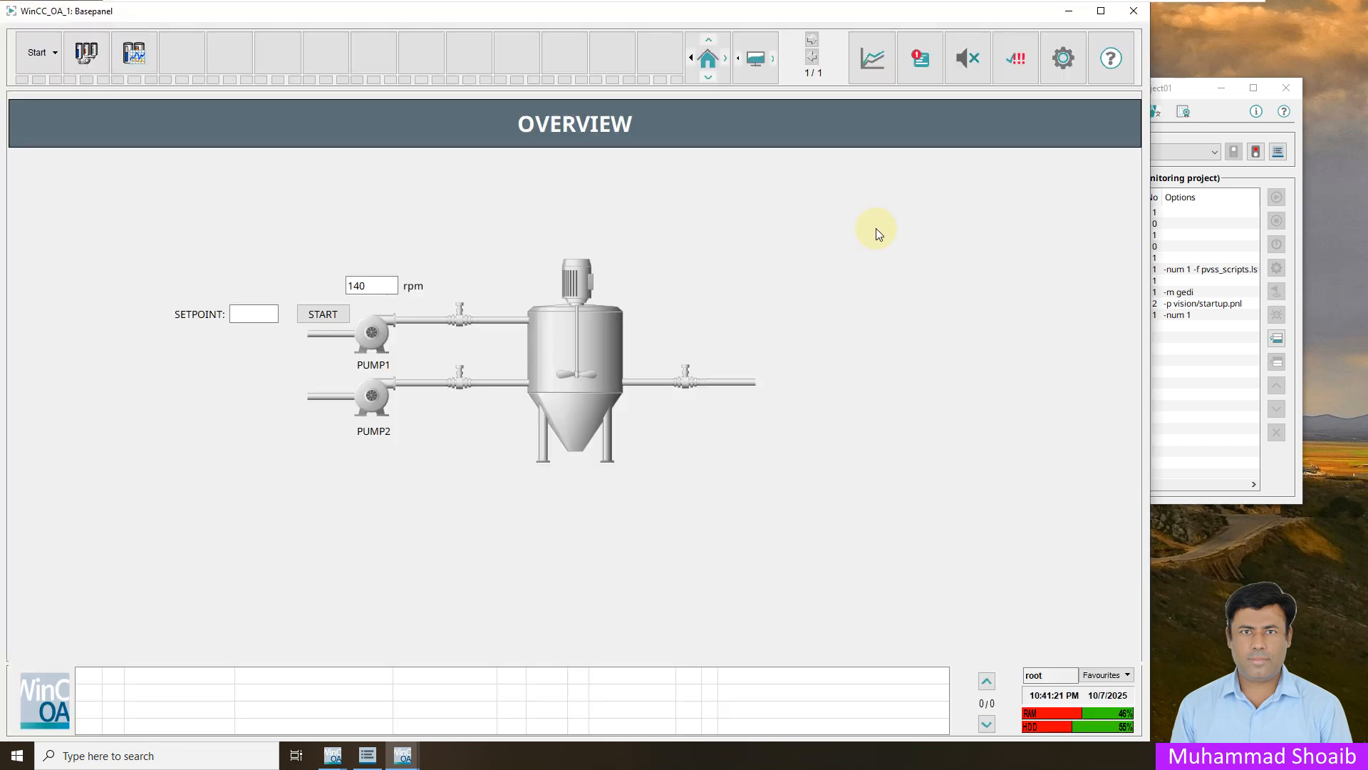
left_click(1075, 11)
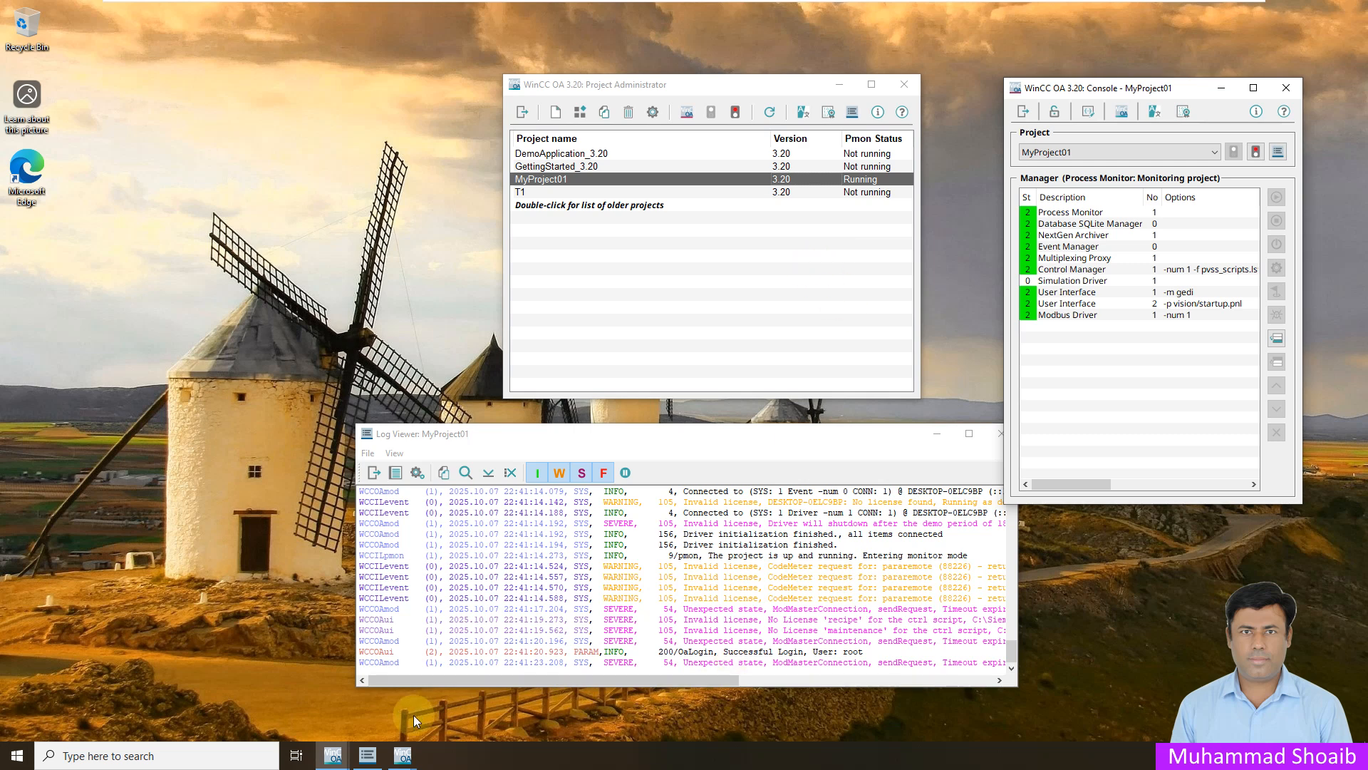
- Reposition the Log Viewer window below the Project Administrator, clear of the Console window
left_click(344, 747)
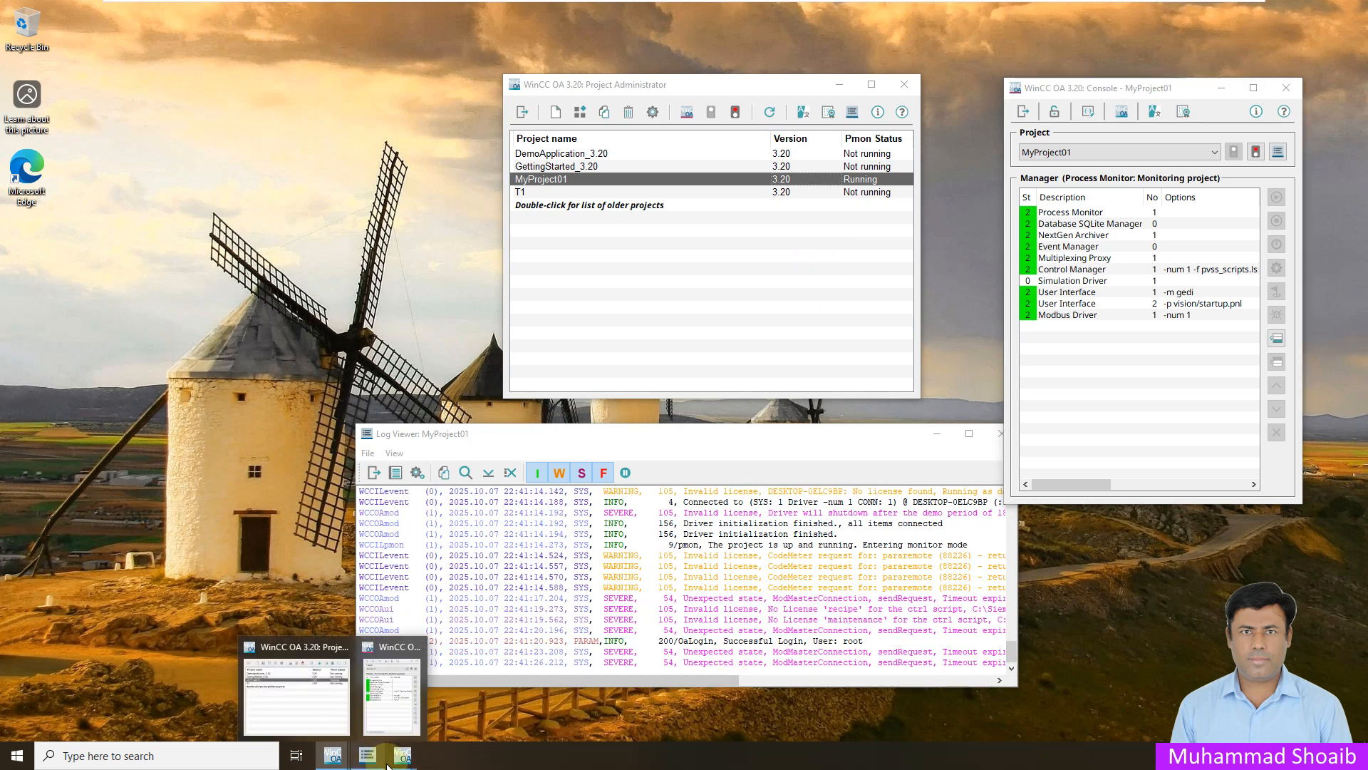
left_click(884, 451)
left_click_drag(837, 446, 834, 452)
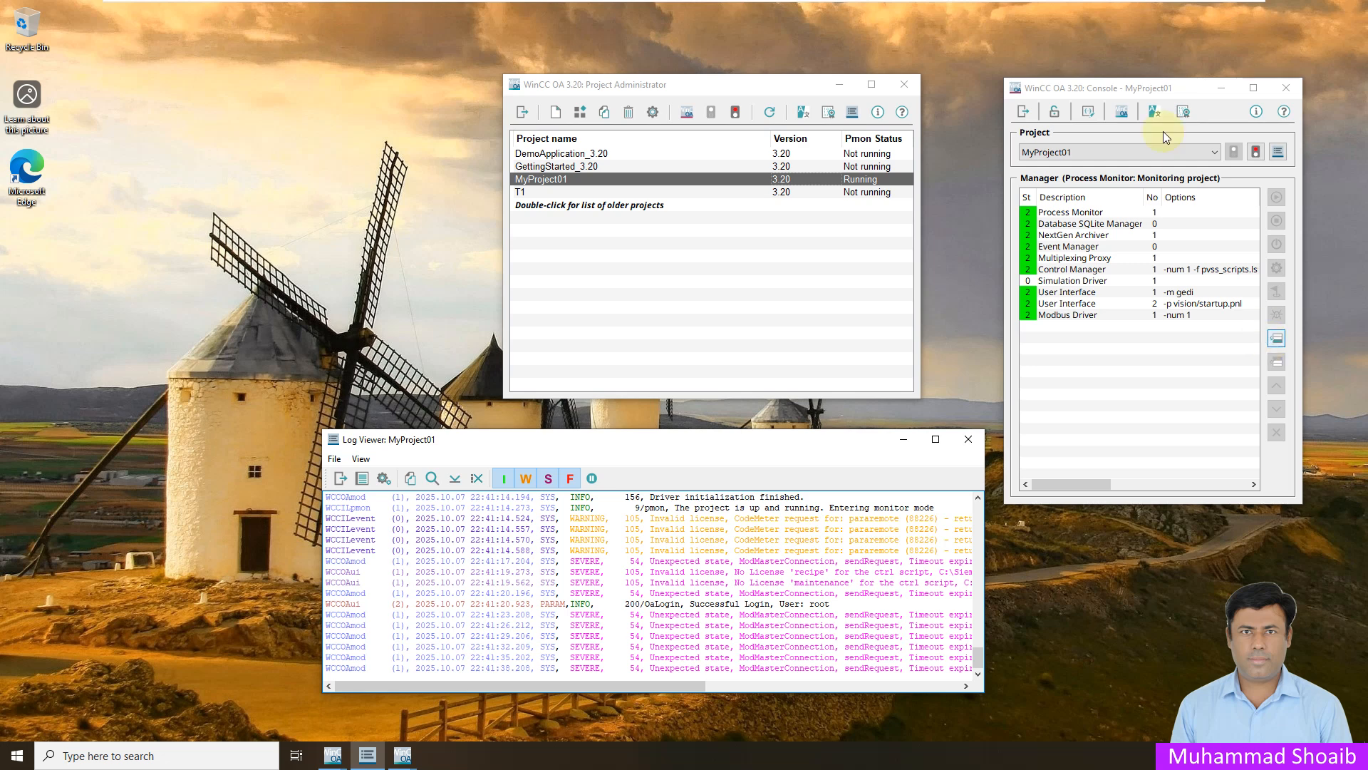
- Append a WCCOAdnp3 DNP3 Driver manager with start mode always to the MyProject01 console
left_click(1182, 87)
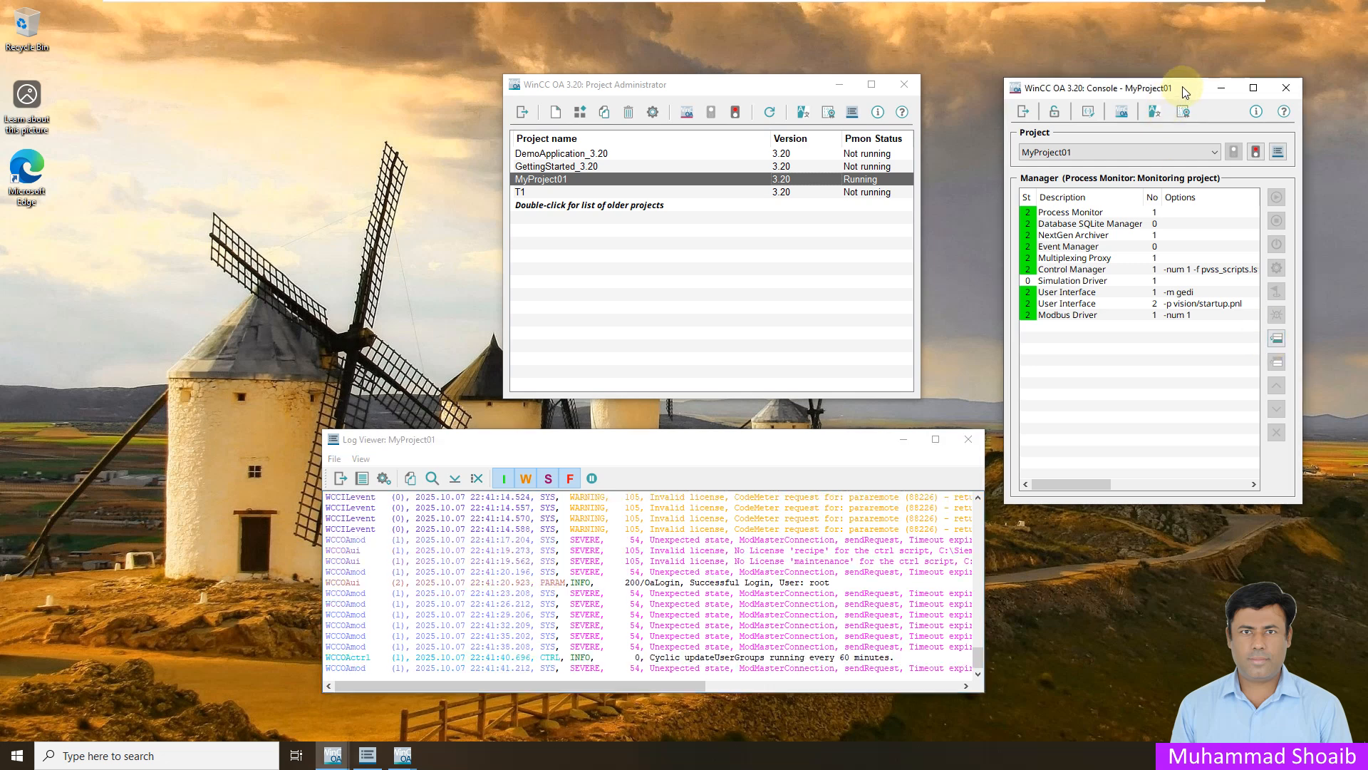
left_click(1276, 339)
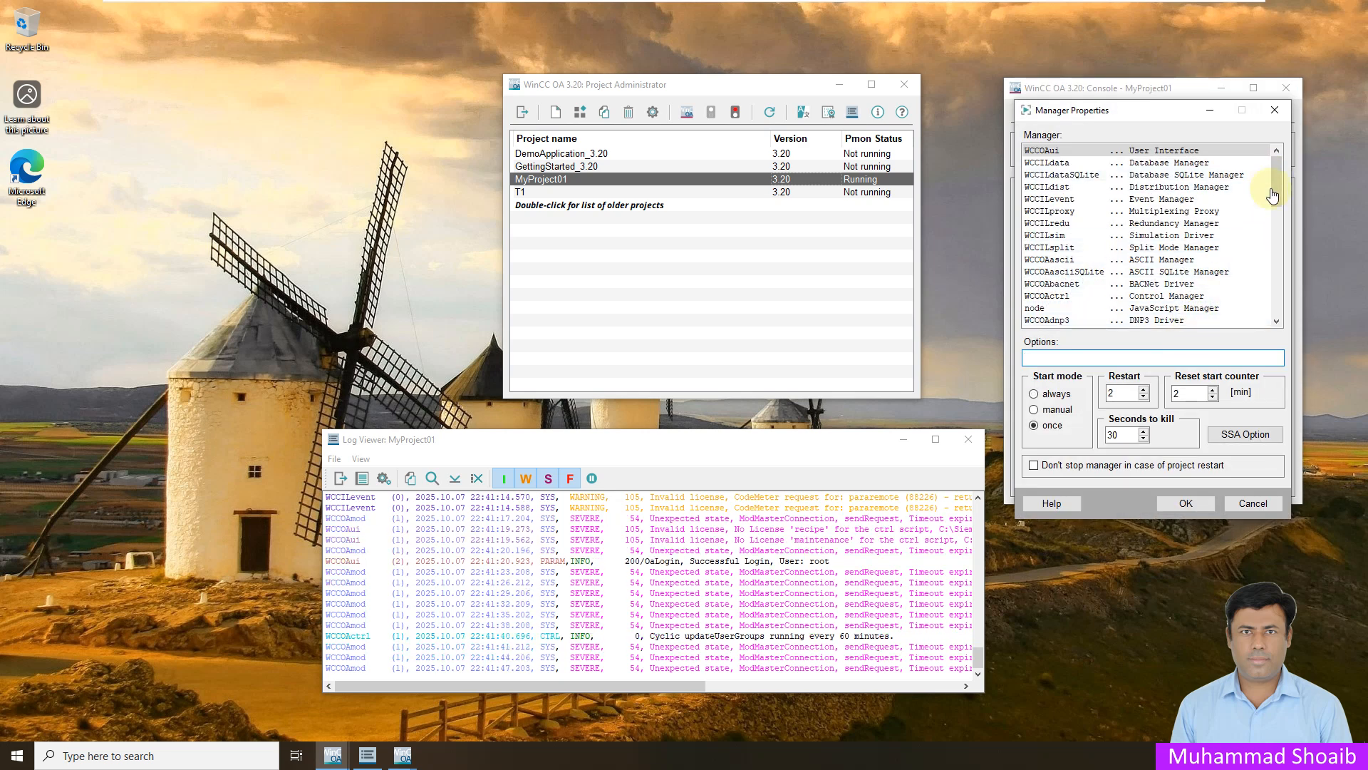
left_click_drag(1274, 176, 1274, 197)
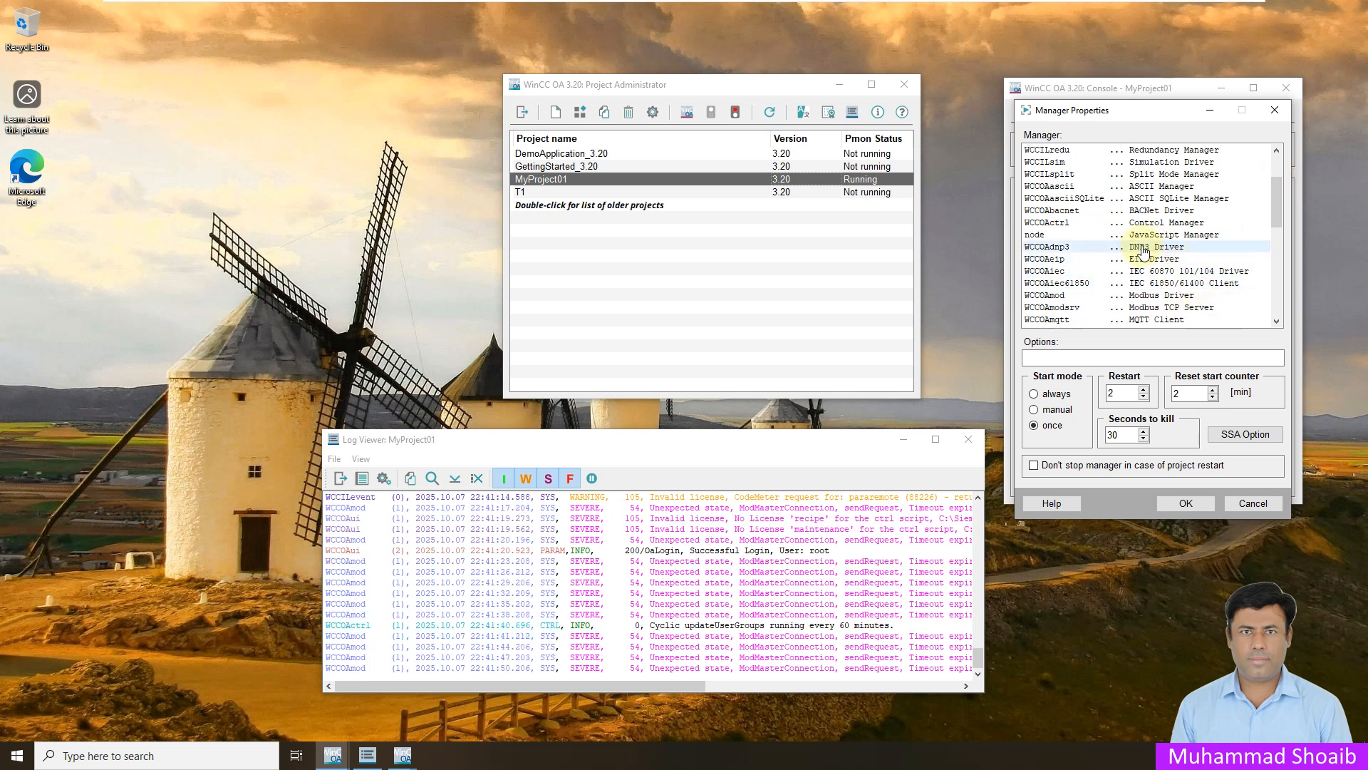
left_click(1169, 248)
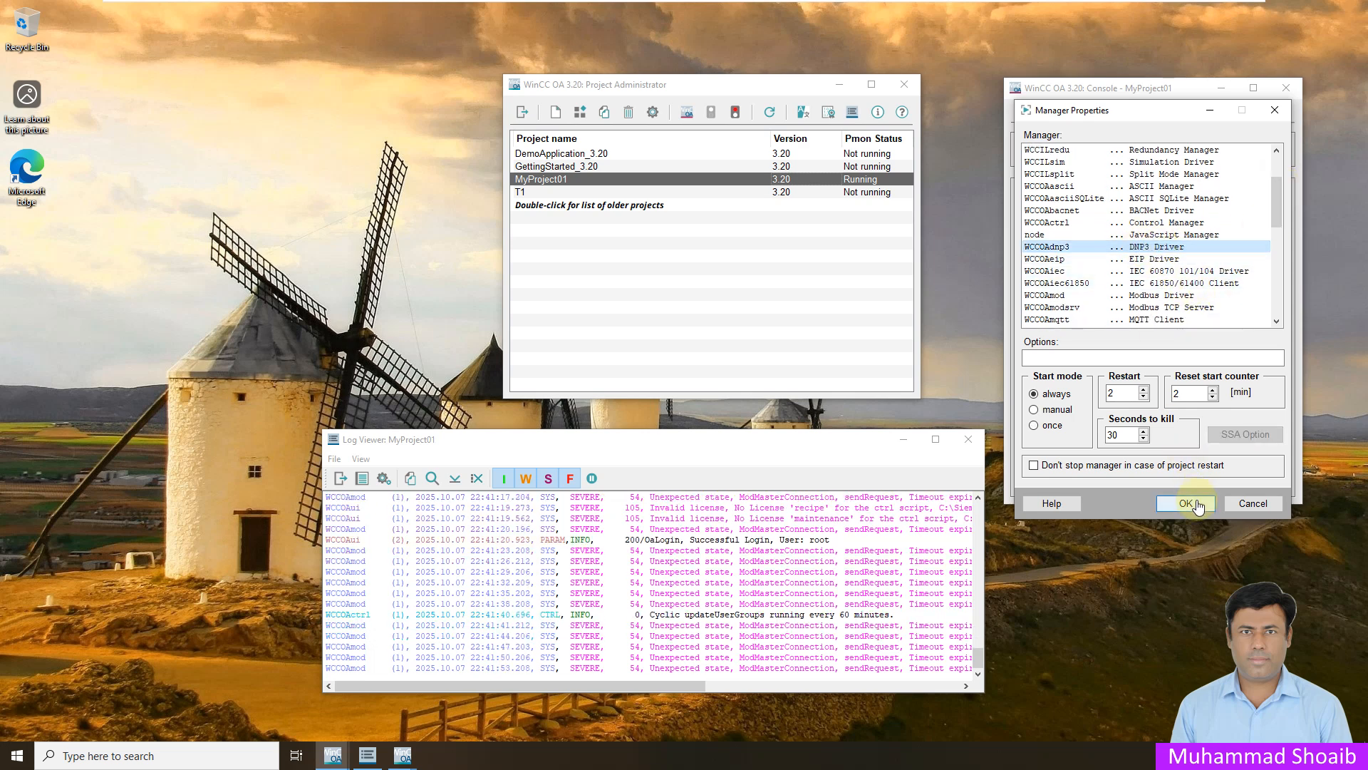
left_click(1188, 503)
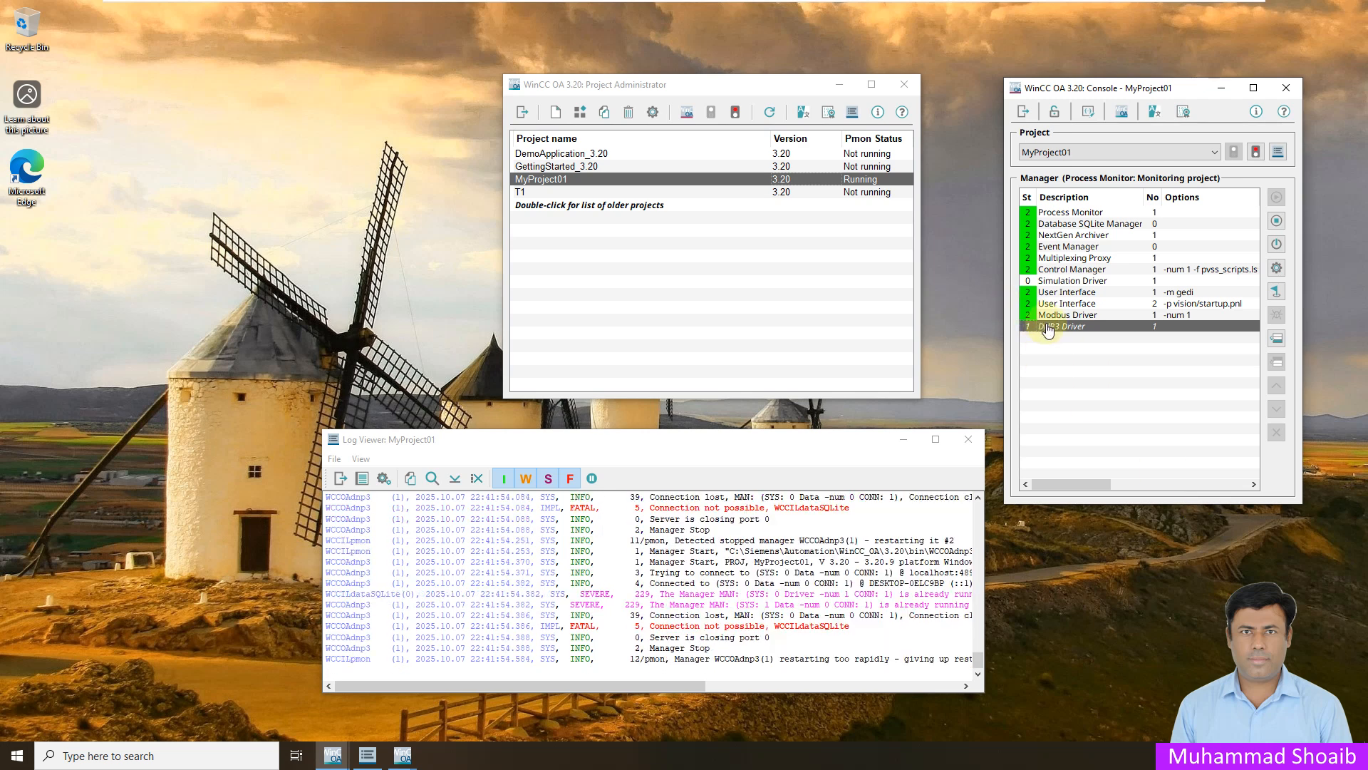
- Edit the DNP3 Driver manager's properties and set its command line options to -num 2
right_click(1161, 323)
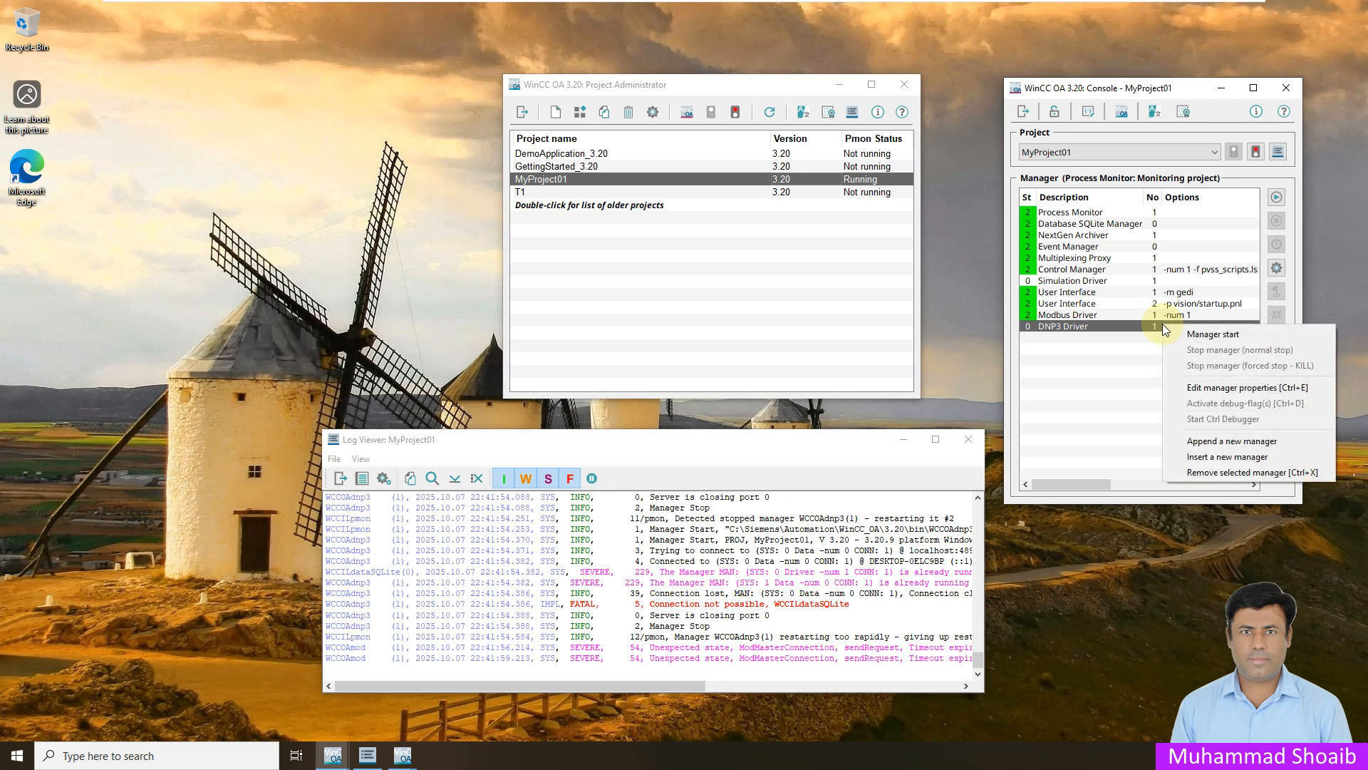
left_click(1199, 388)
left_click_drag(1141, 194, 903, 333)
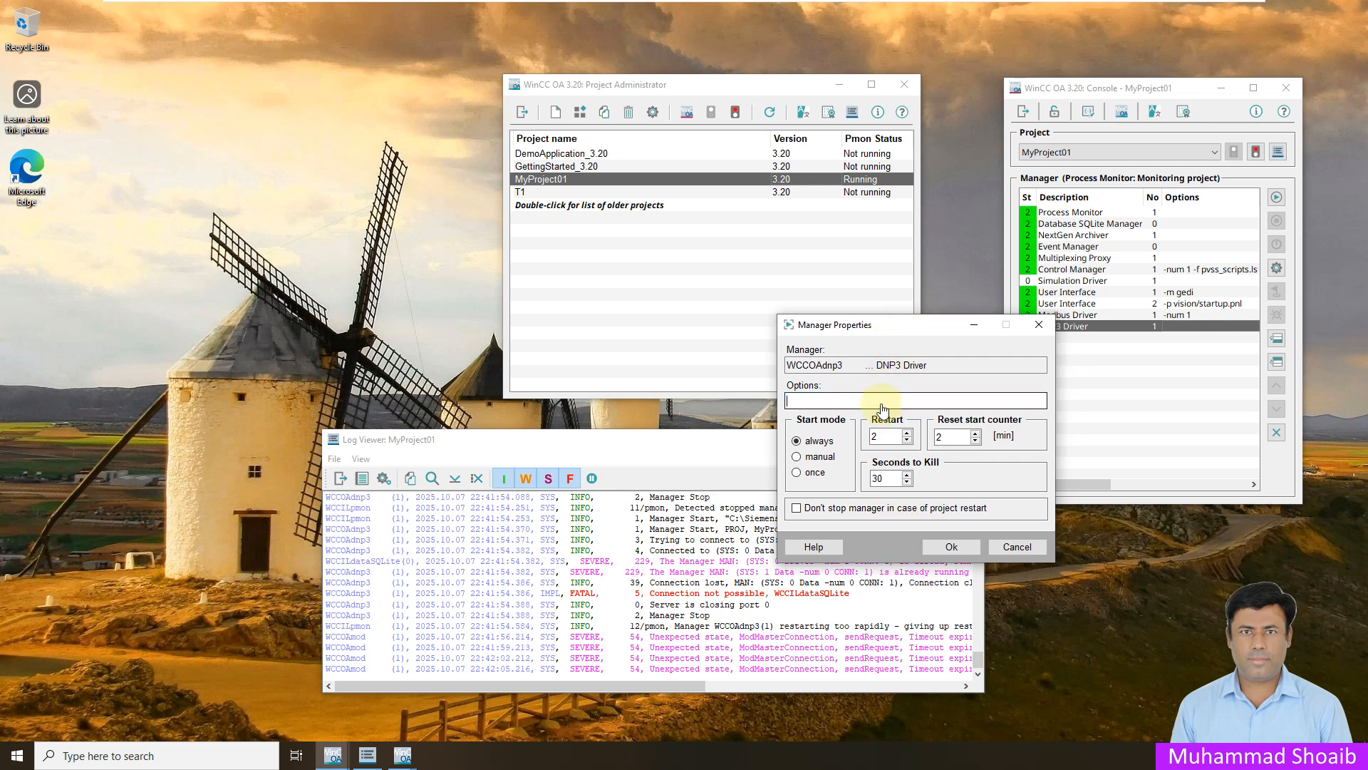
type("-")
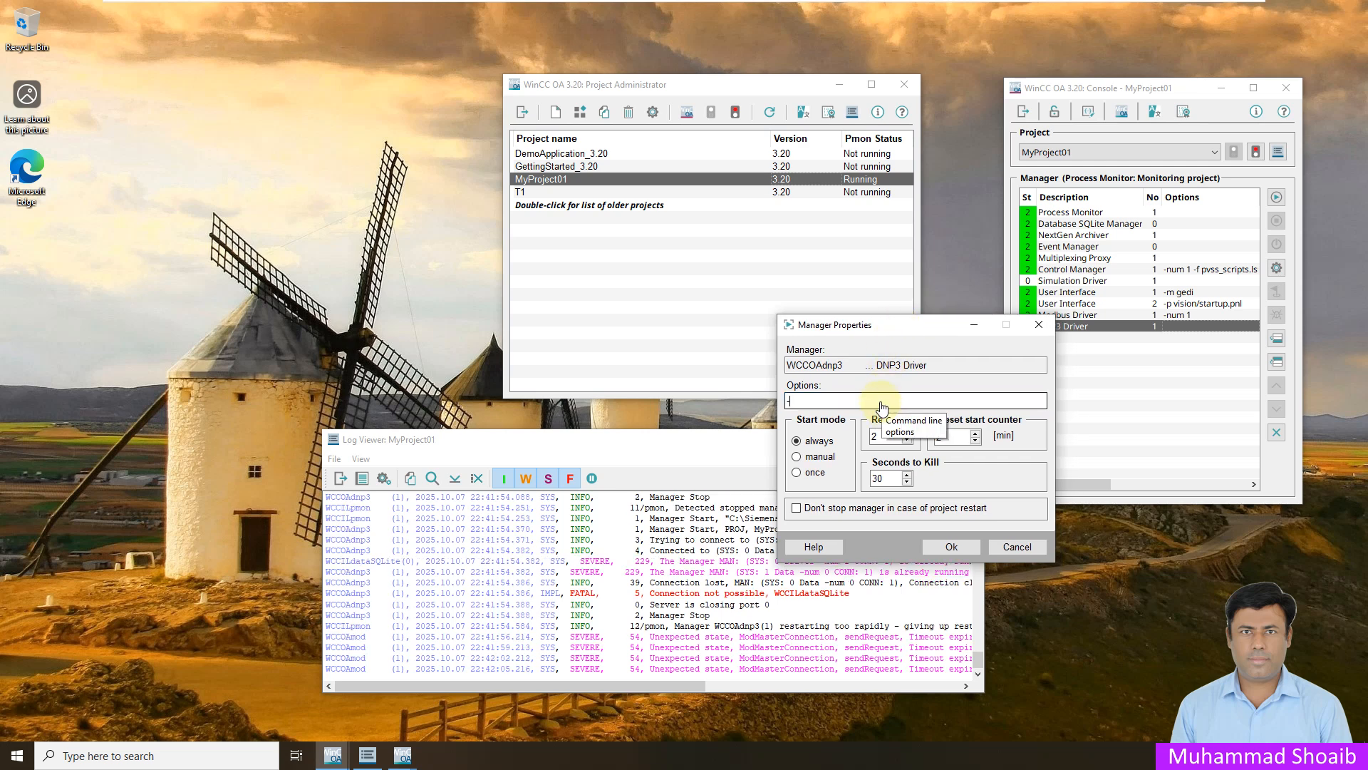
type("num 2")
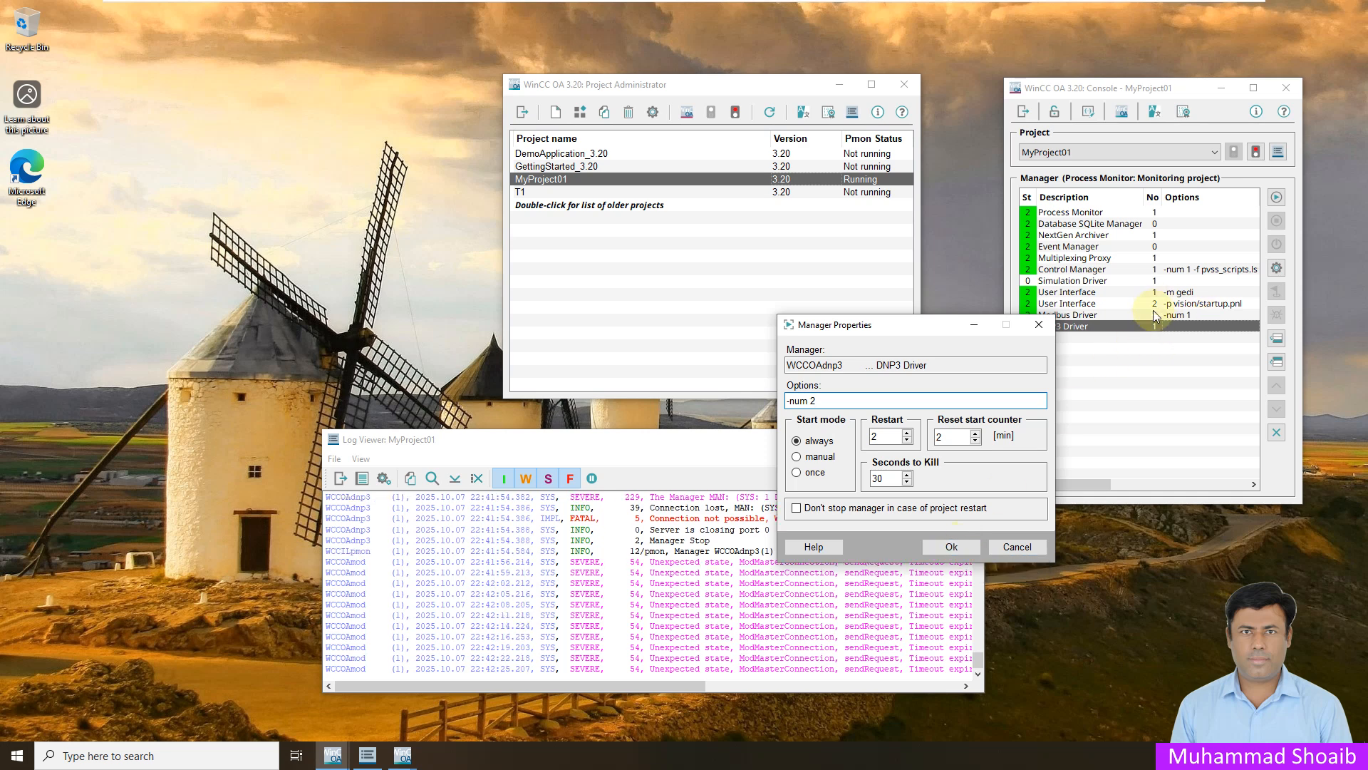
left_click(958, 541)
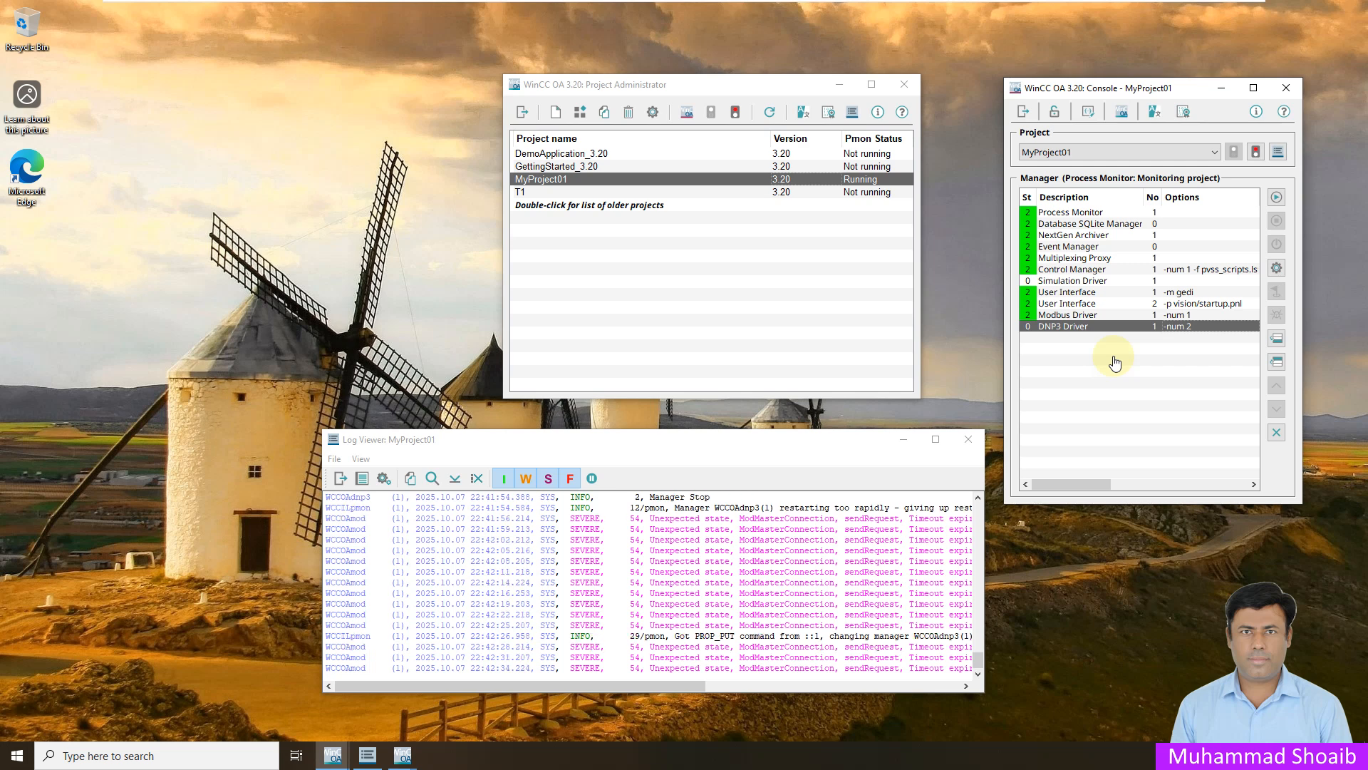
- Switch to the Gedi editor and open the DNP3 Driver configuration from the System Management driver settings
left_click(335, 755)
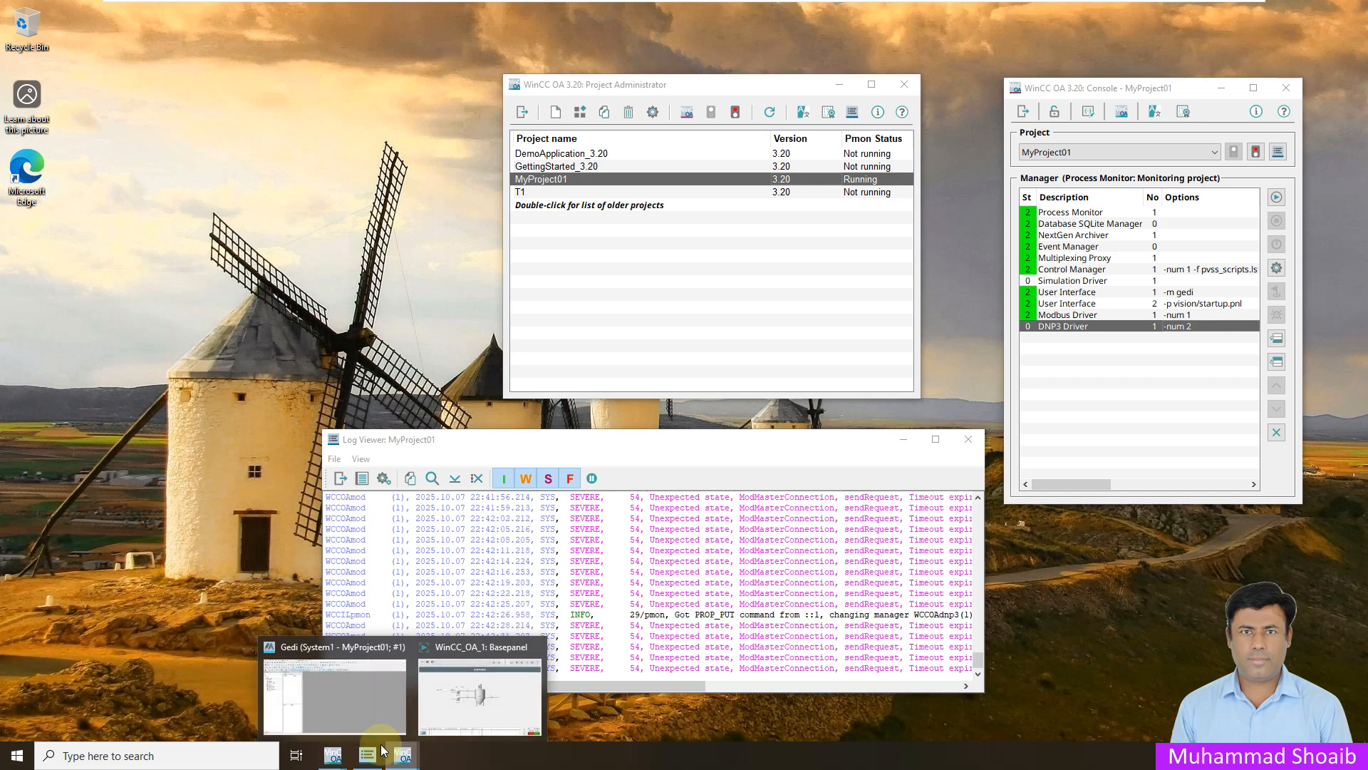
left_click(345, 707)
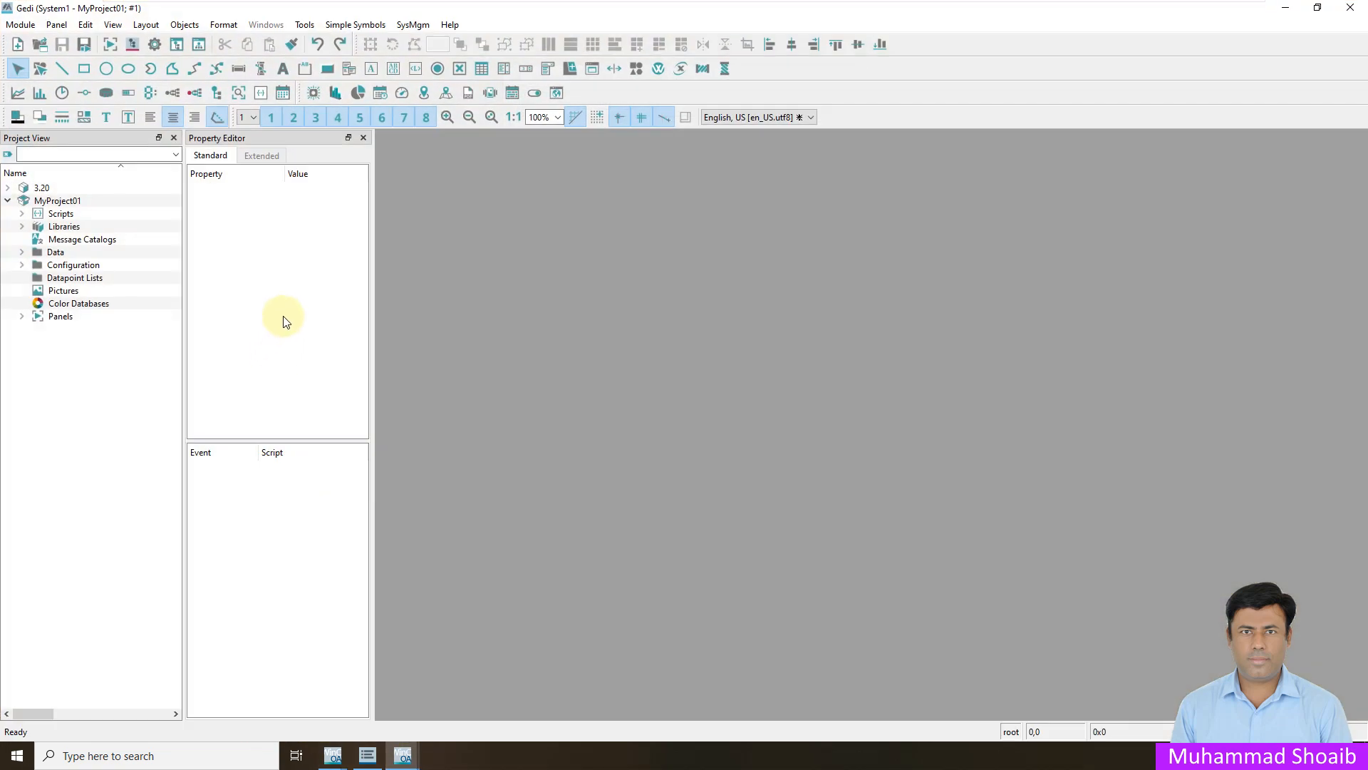
left_click(155, 47)
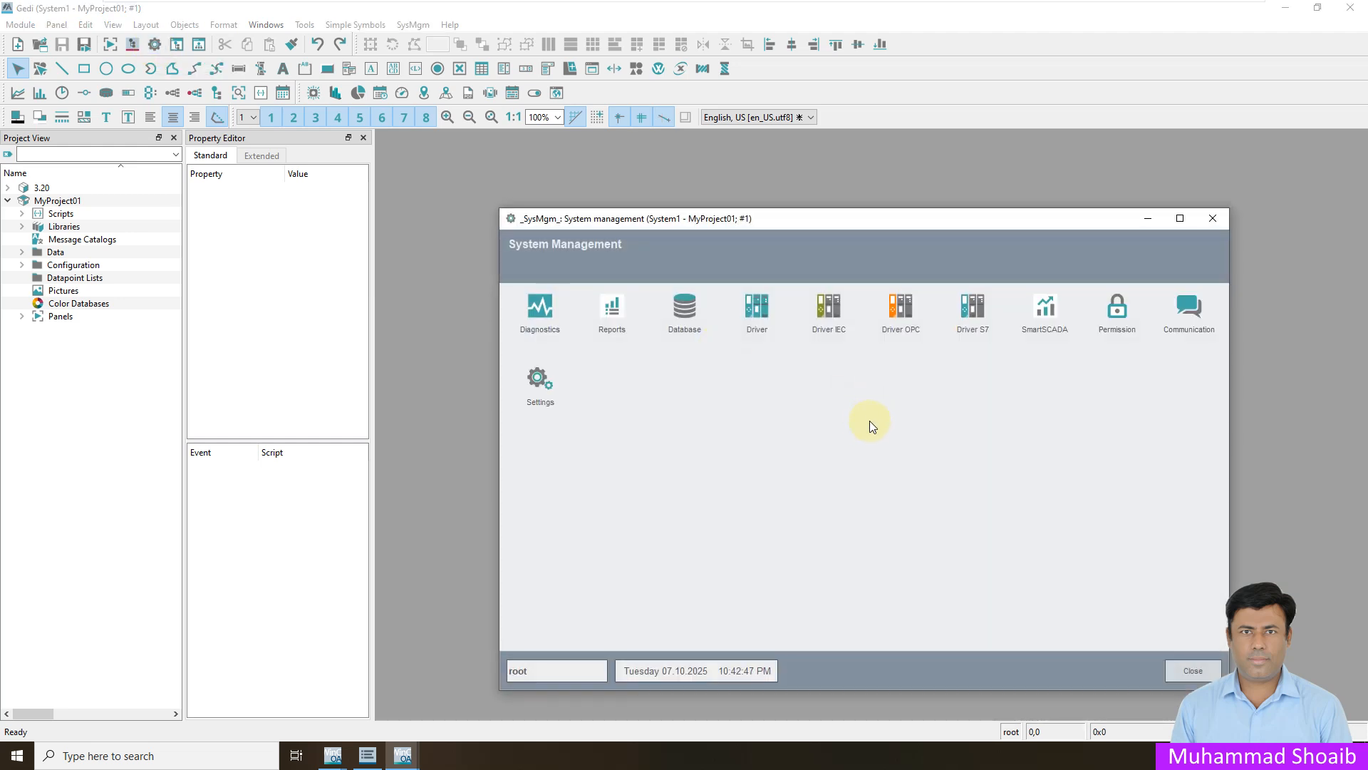
left_click(757, 308)
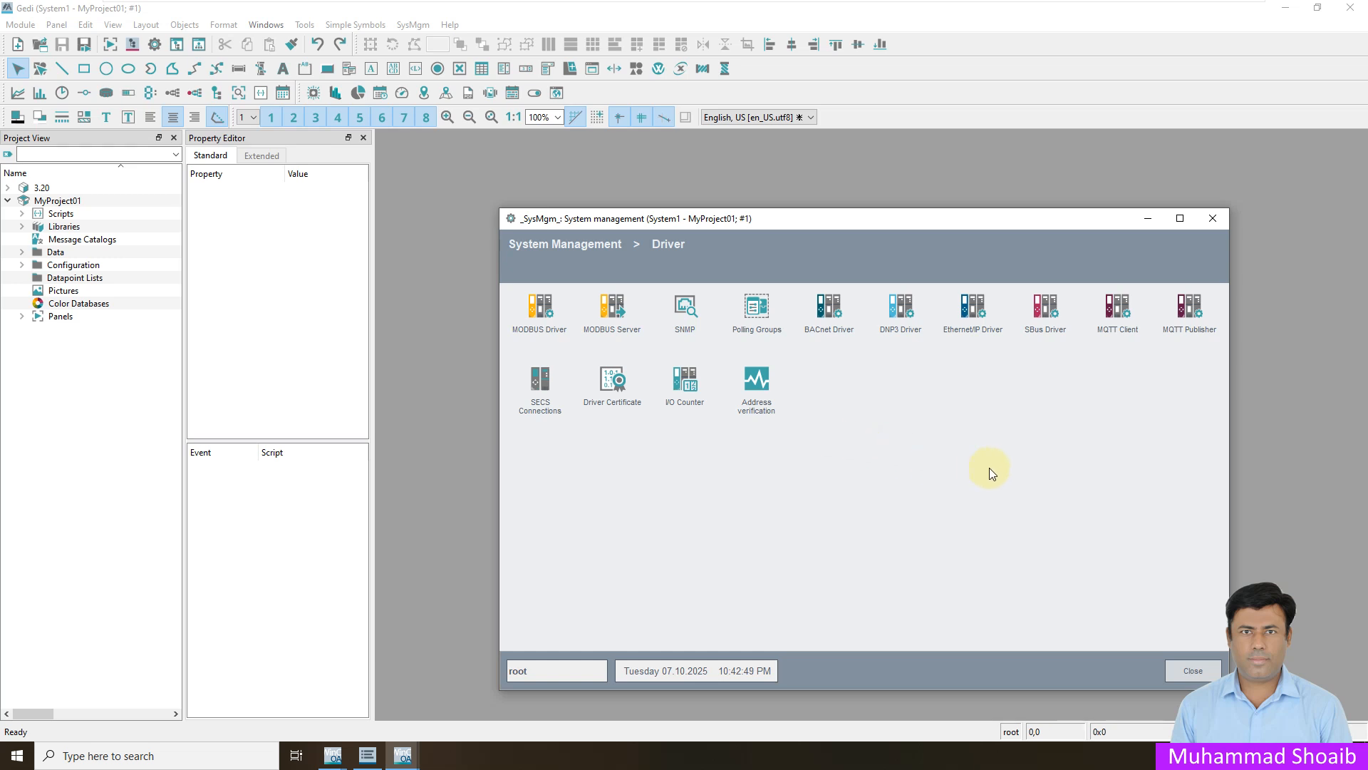
left_click(899, 309)
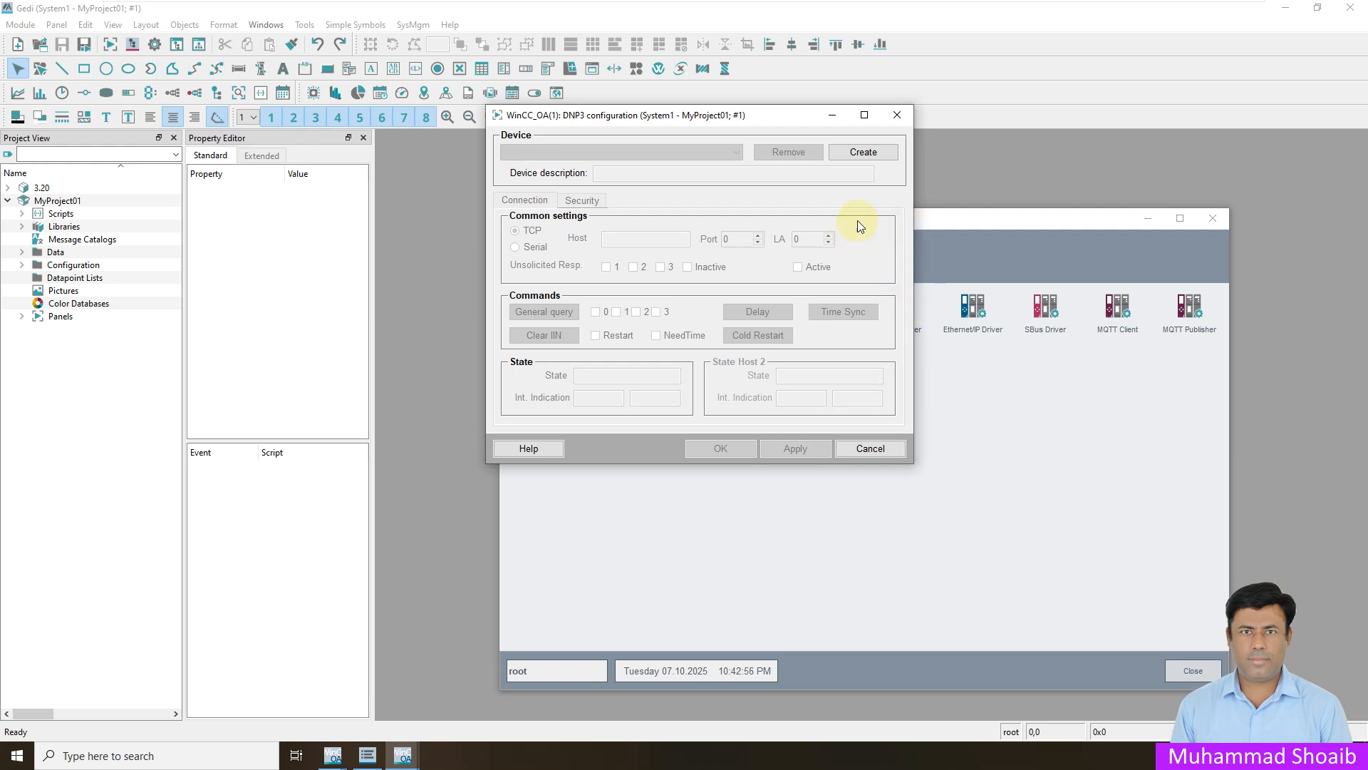
- Create a DNP3 device with the datapoint name RTU01
left_click(870, 158)
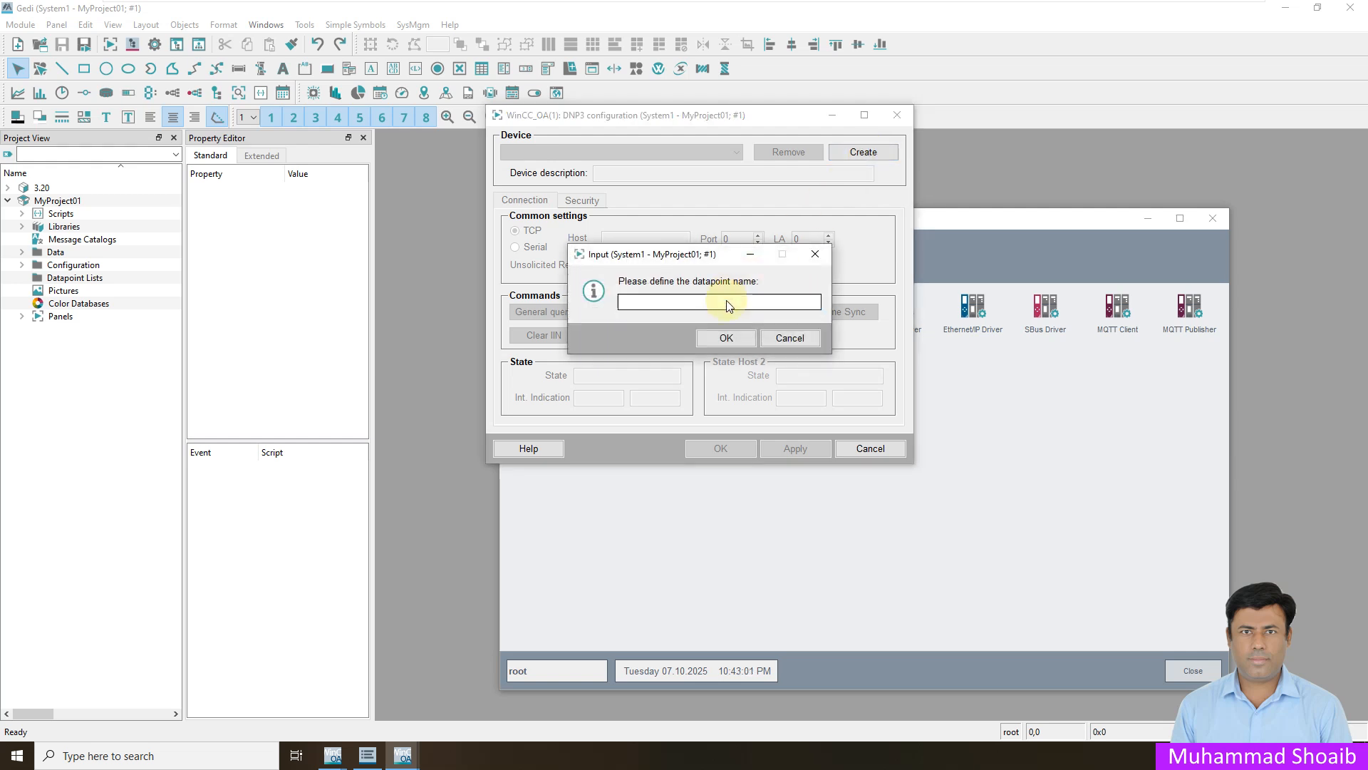
type("RTU01")
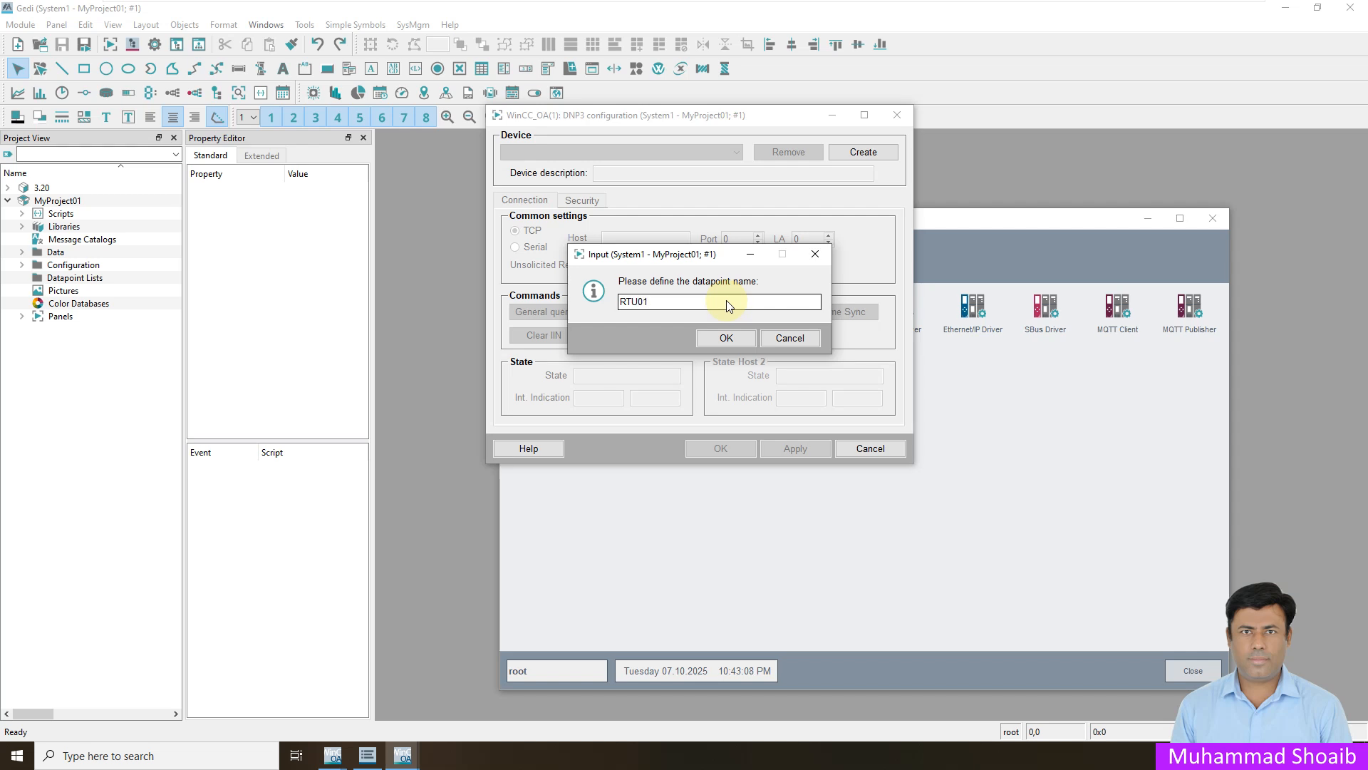
left_click(727, 338)
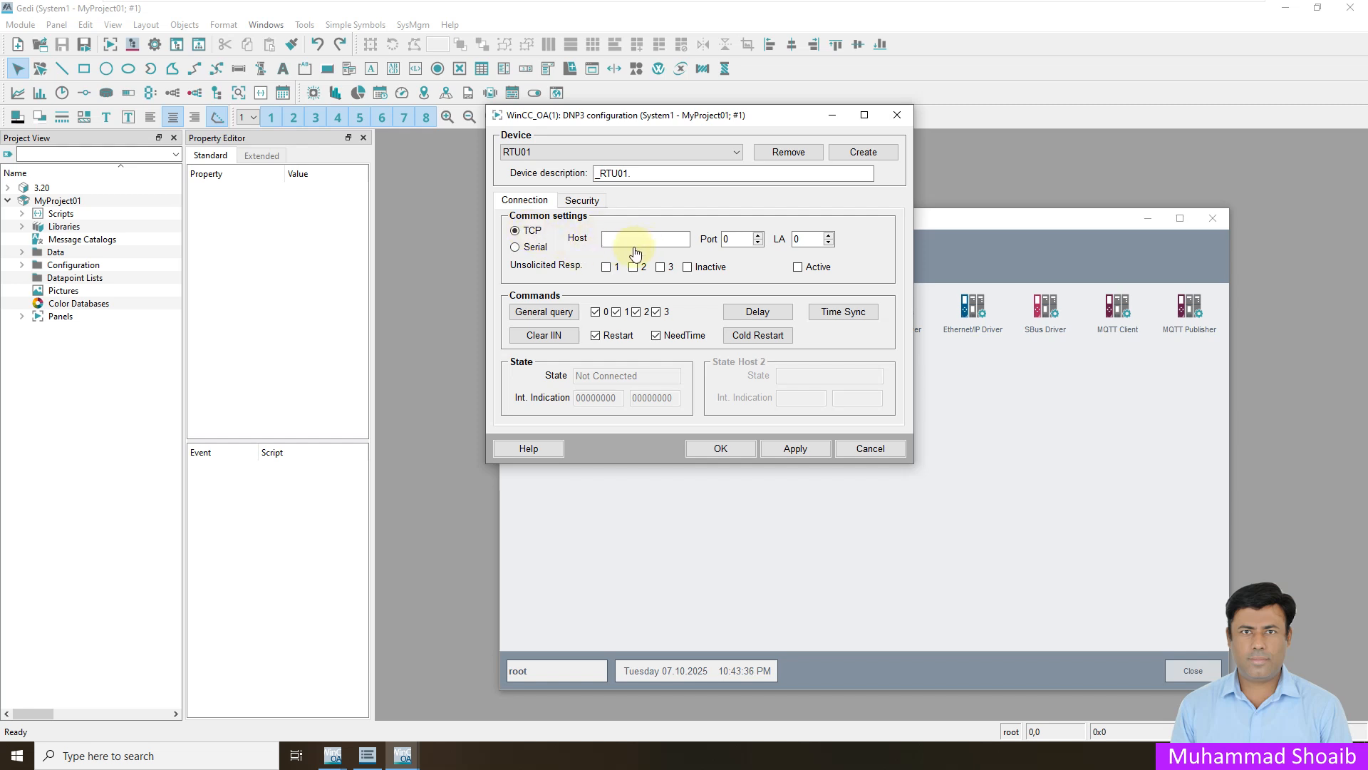
- Ping 192.168.209.1 from a Windows command prompt to test the connection, and minimize the prompt
right_click(17, 755)
left_click(39, 685)
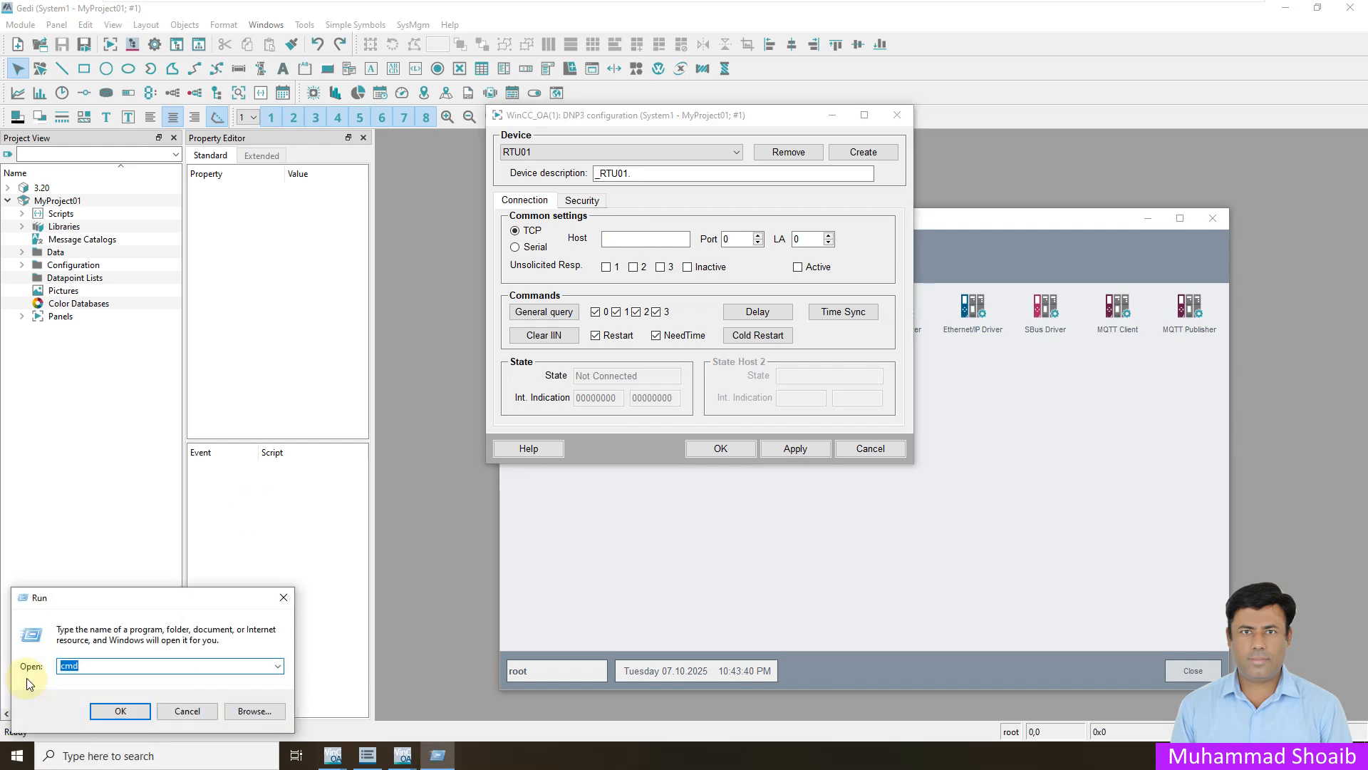
key("Return")
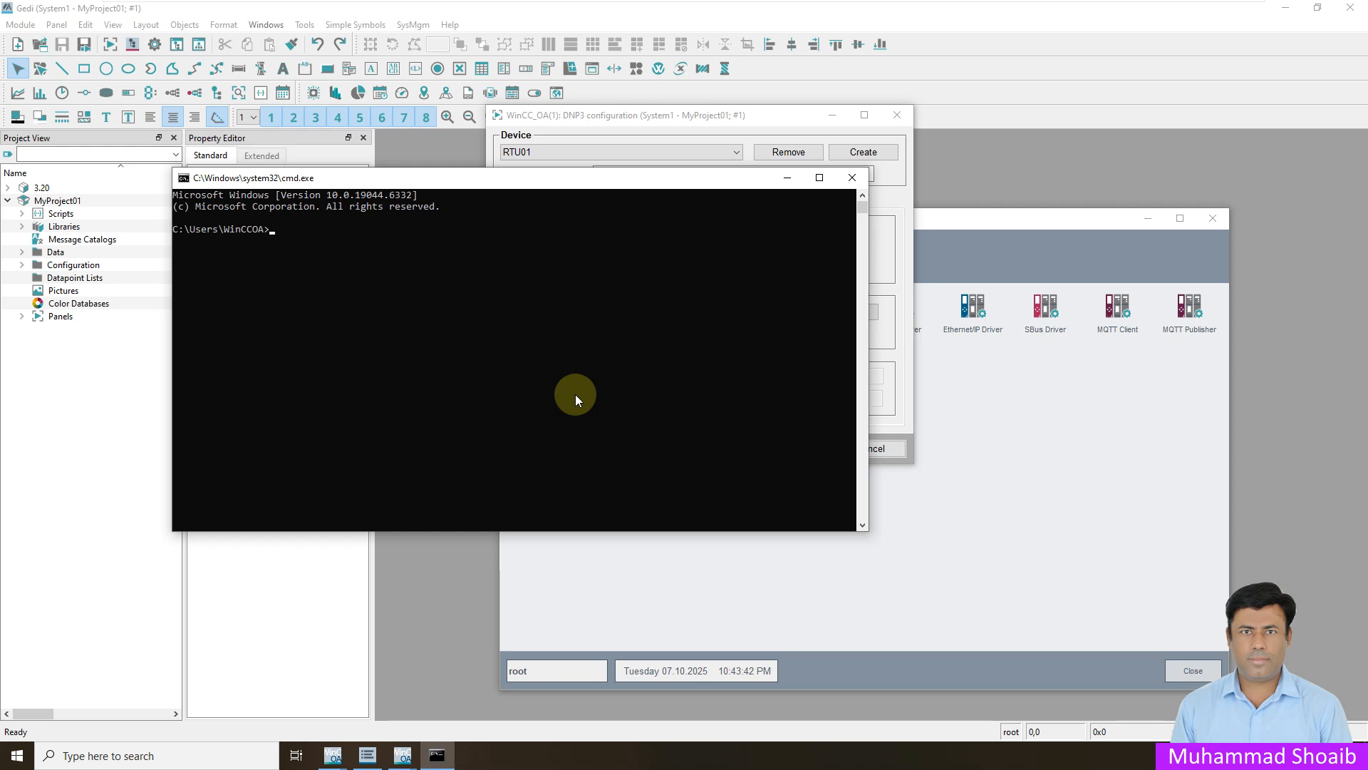
type("ping 192.168.209.1")
key("Return")
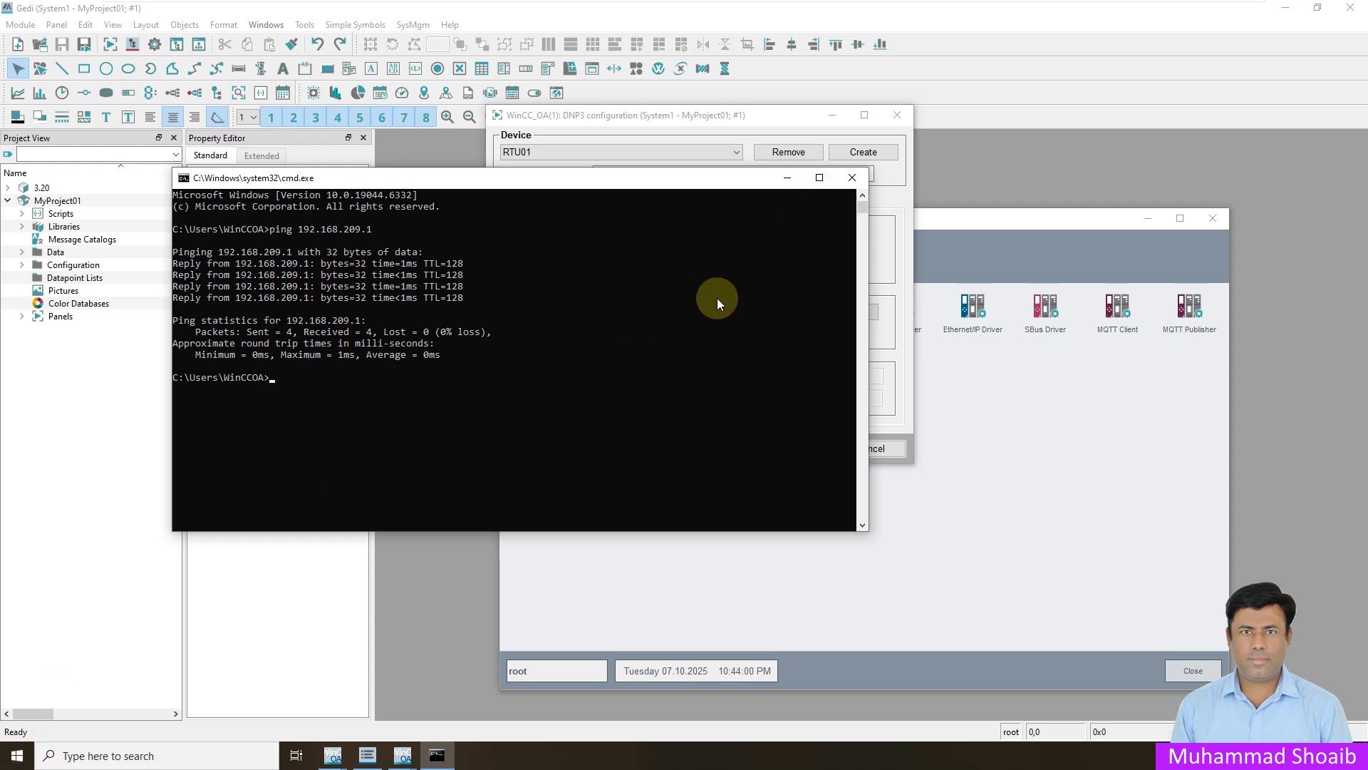
left_click(787, 178)
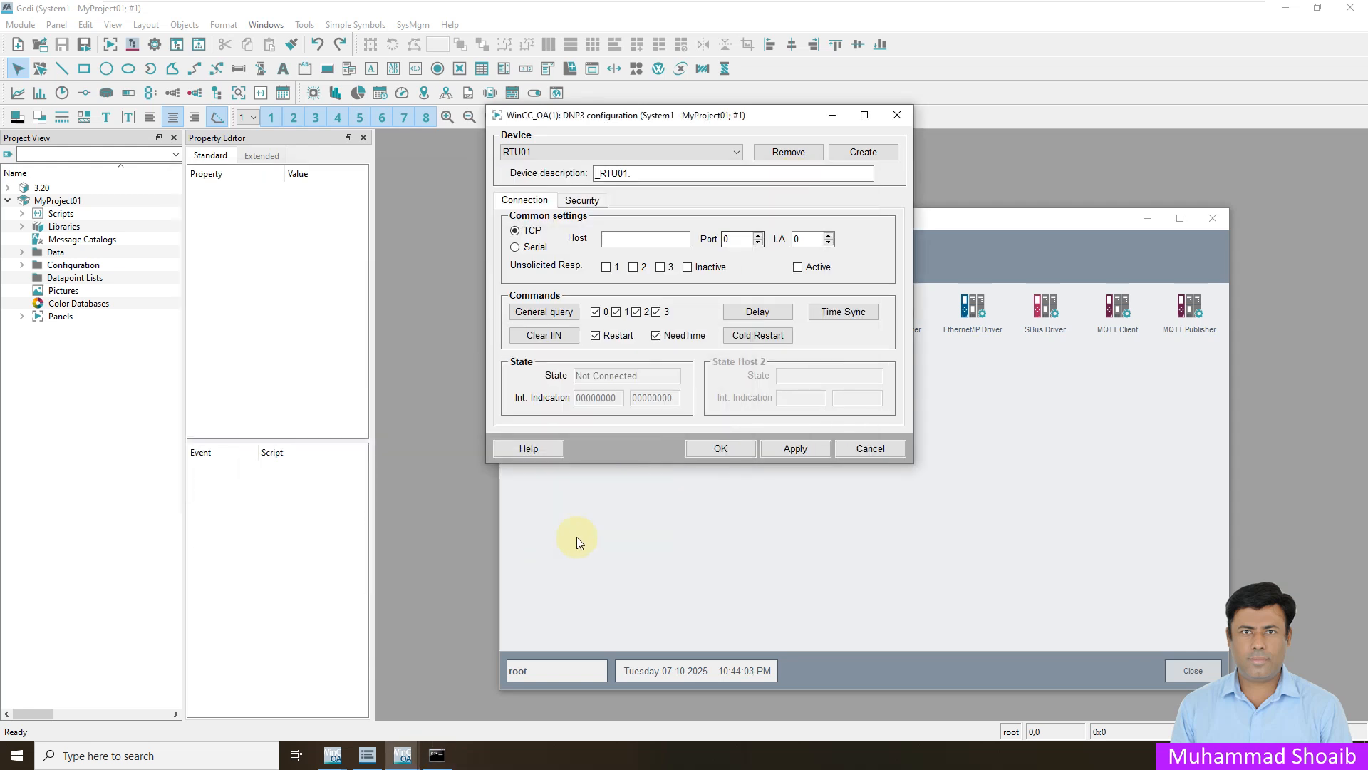
- Set the RTU01 TCP connection's host to 192.168.209.1 and its port to 20000
left_click(637, 238)
type("192.168")
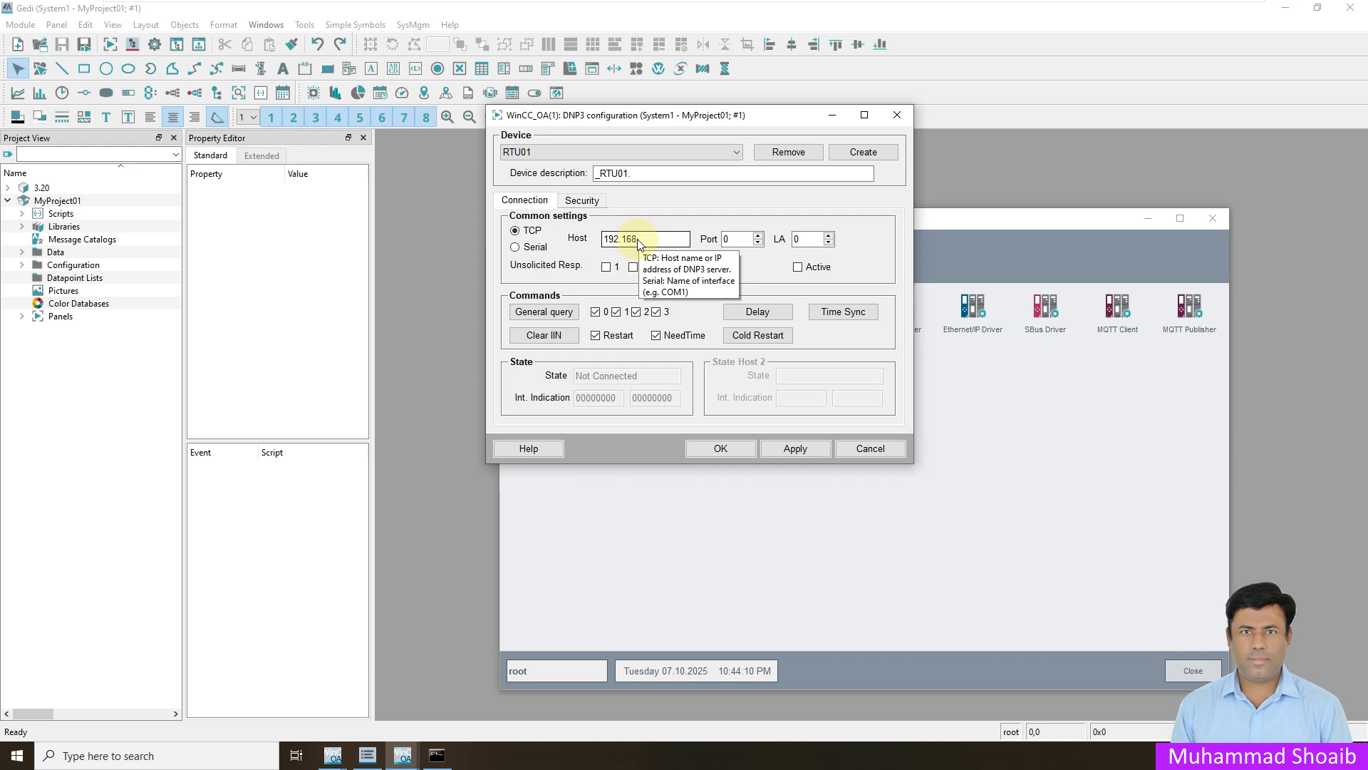
type(".209.1")
double_click(734, 239)
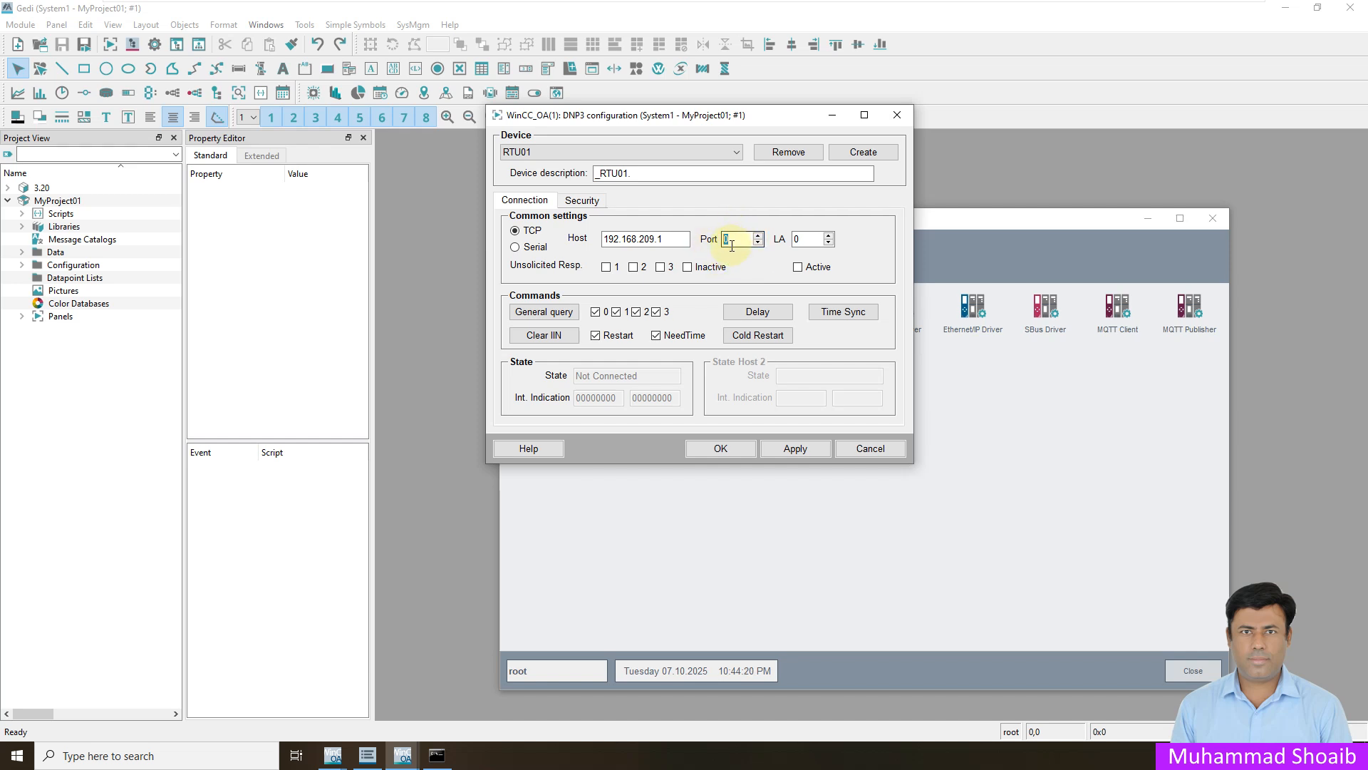
type("2")
type("0000")
- Set RTU01's LA to 4, enable unsolicited responses 1, 2 and 3, make the connection active, and apply the settings
left_click(803, 240)
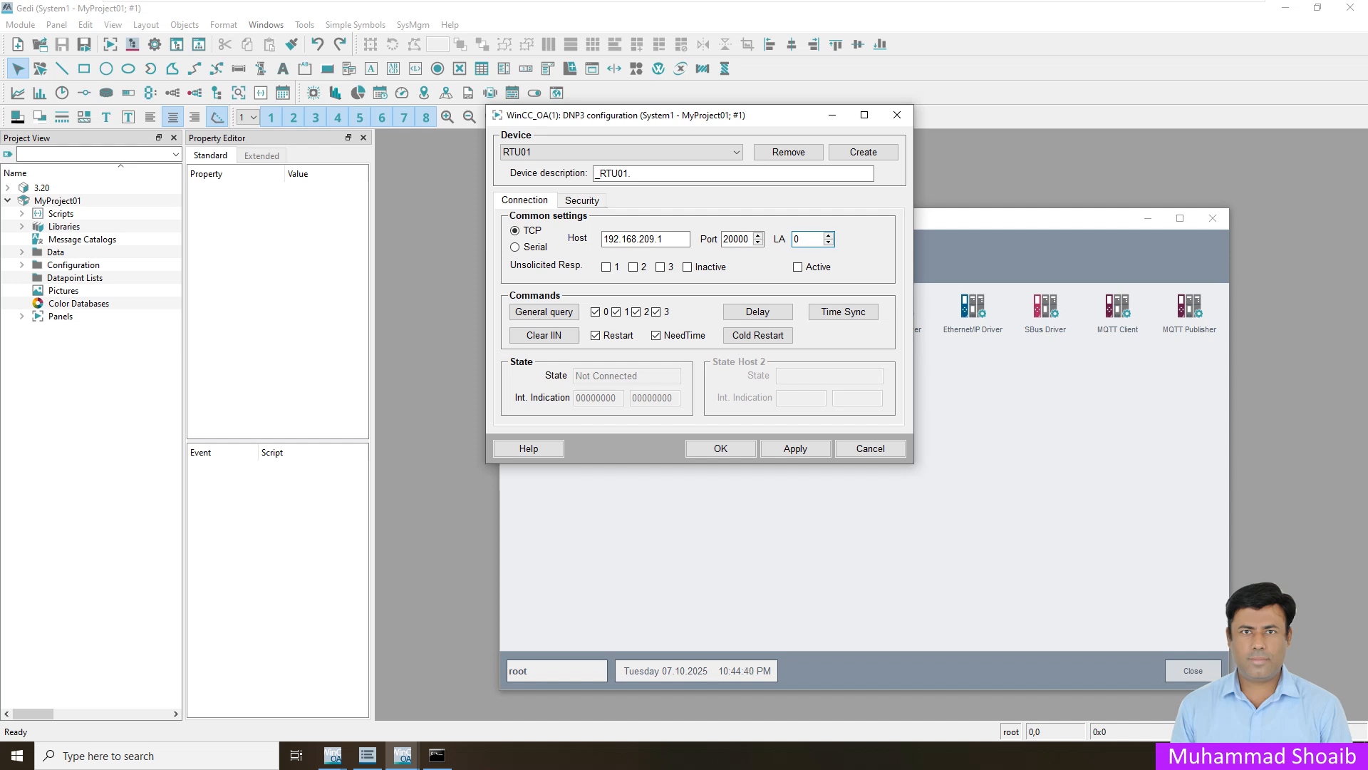
left_click_drag(813, 239, 787, 242)
type("4")
left_click(634, 269)
left_click(660, 268)
left_click(798, 456)
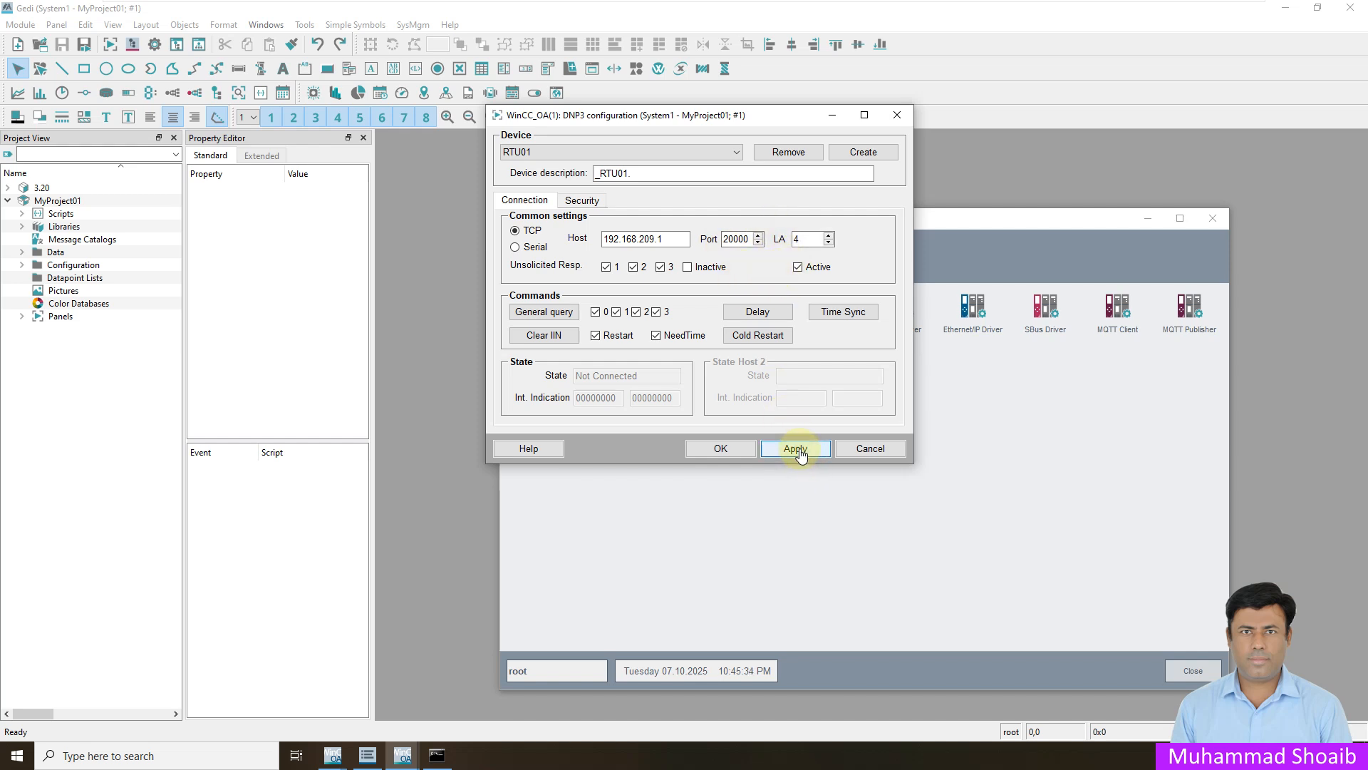
- Accept the DNP3 device configuration and expand Motor datapoint M002 down to Feedback, Status, Run in the datapoint parameterization
left_click(721, 448)
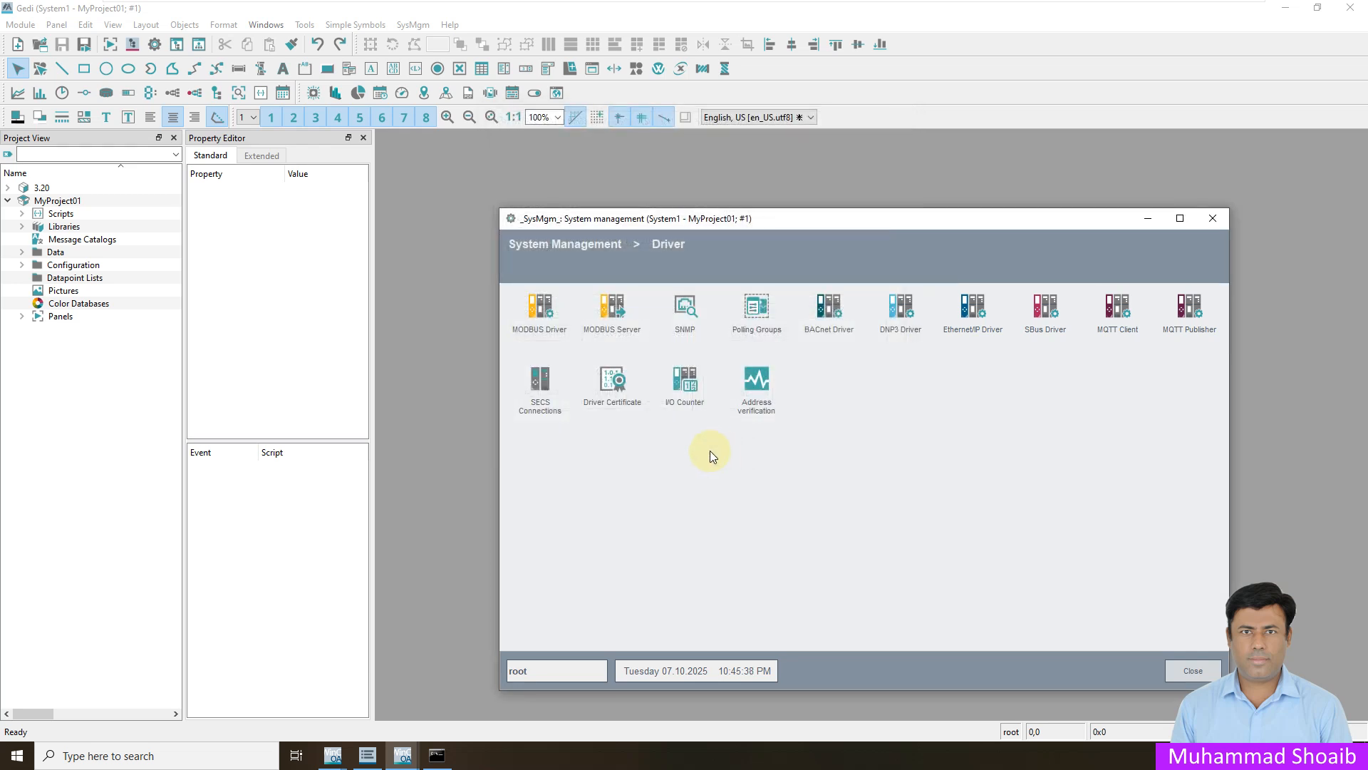
left_click(133, 46)
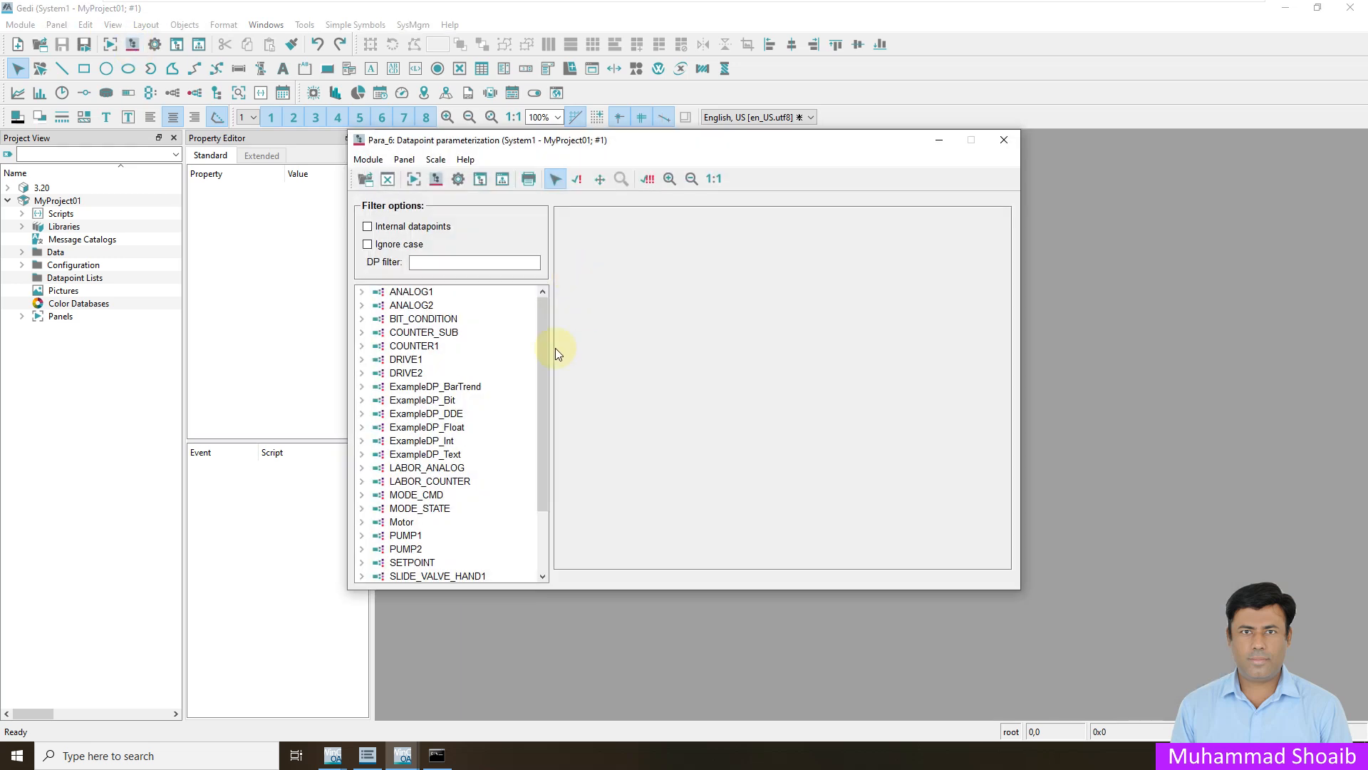
scroll(520, 489, "down", 2)
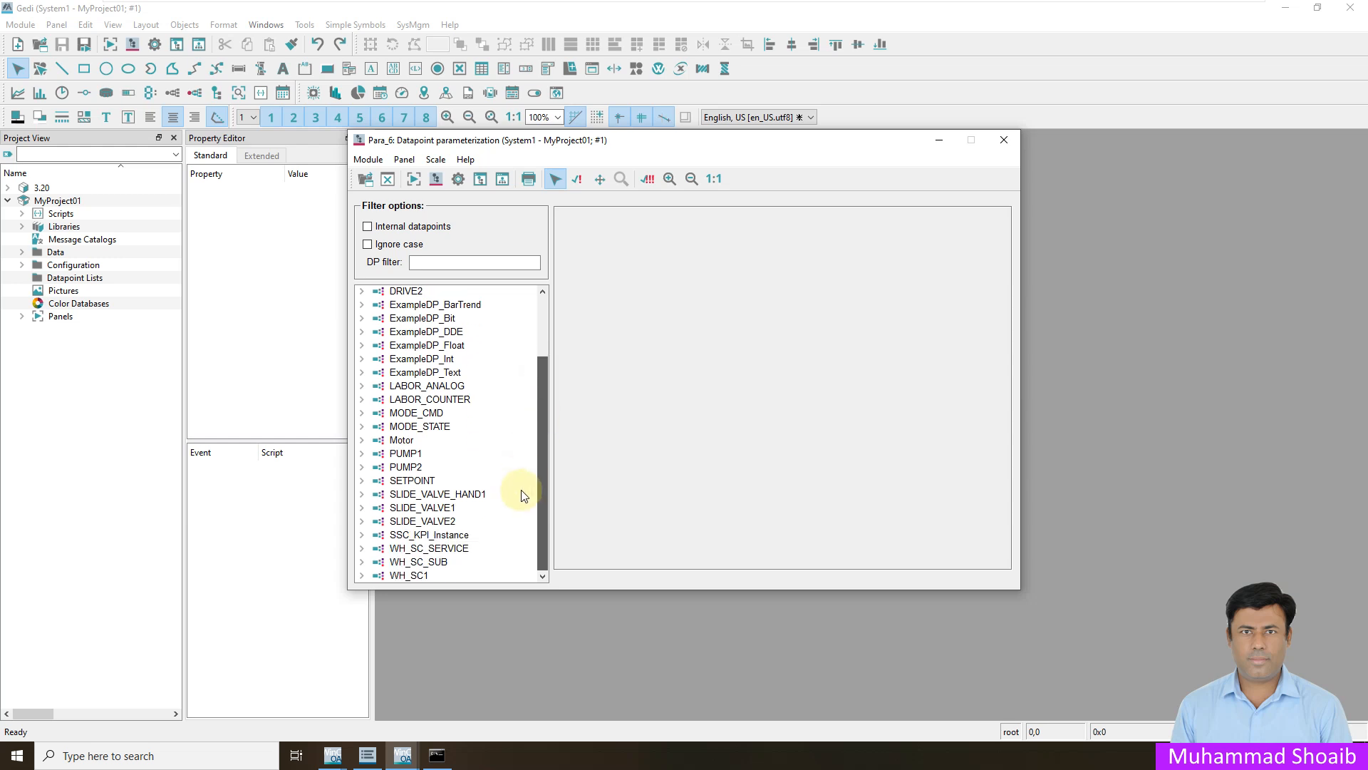
left_click(362, 440)
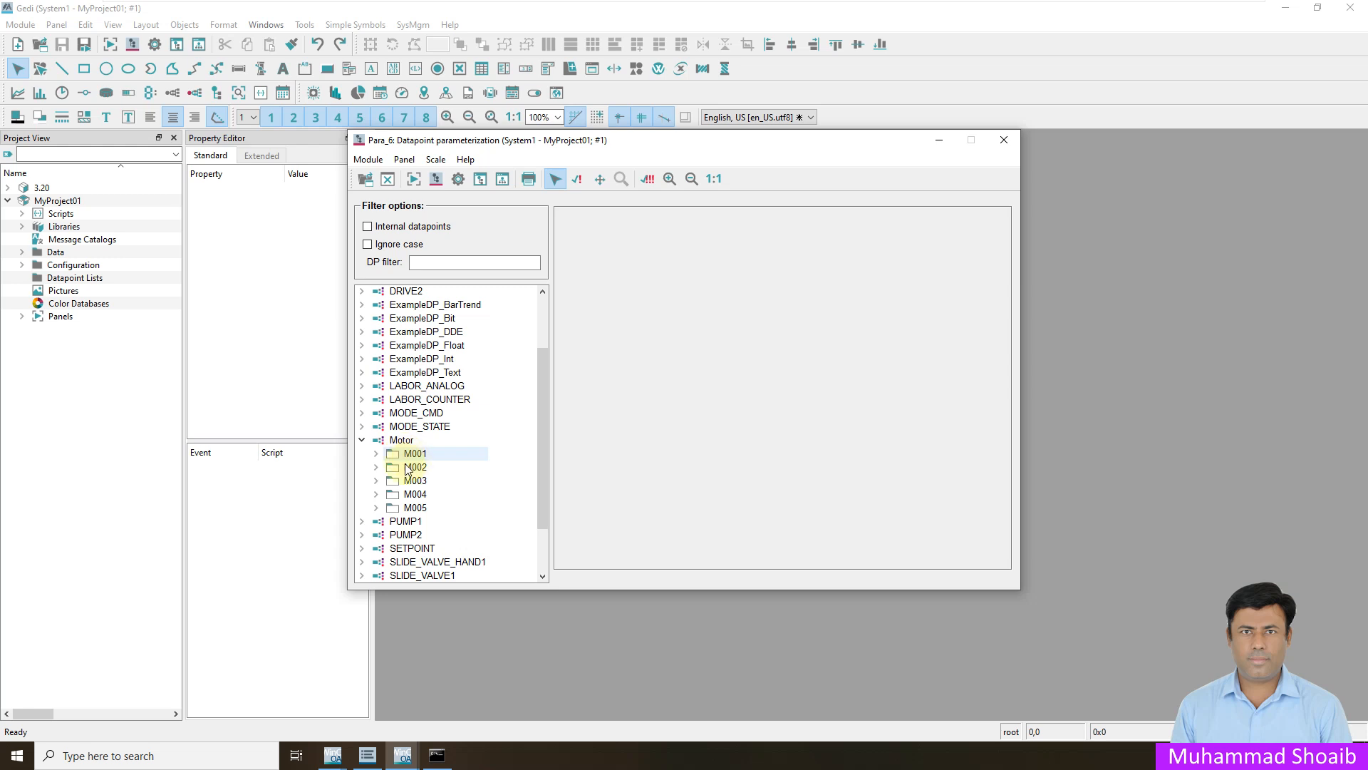
left_click(377, 468)
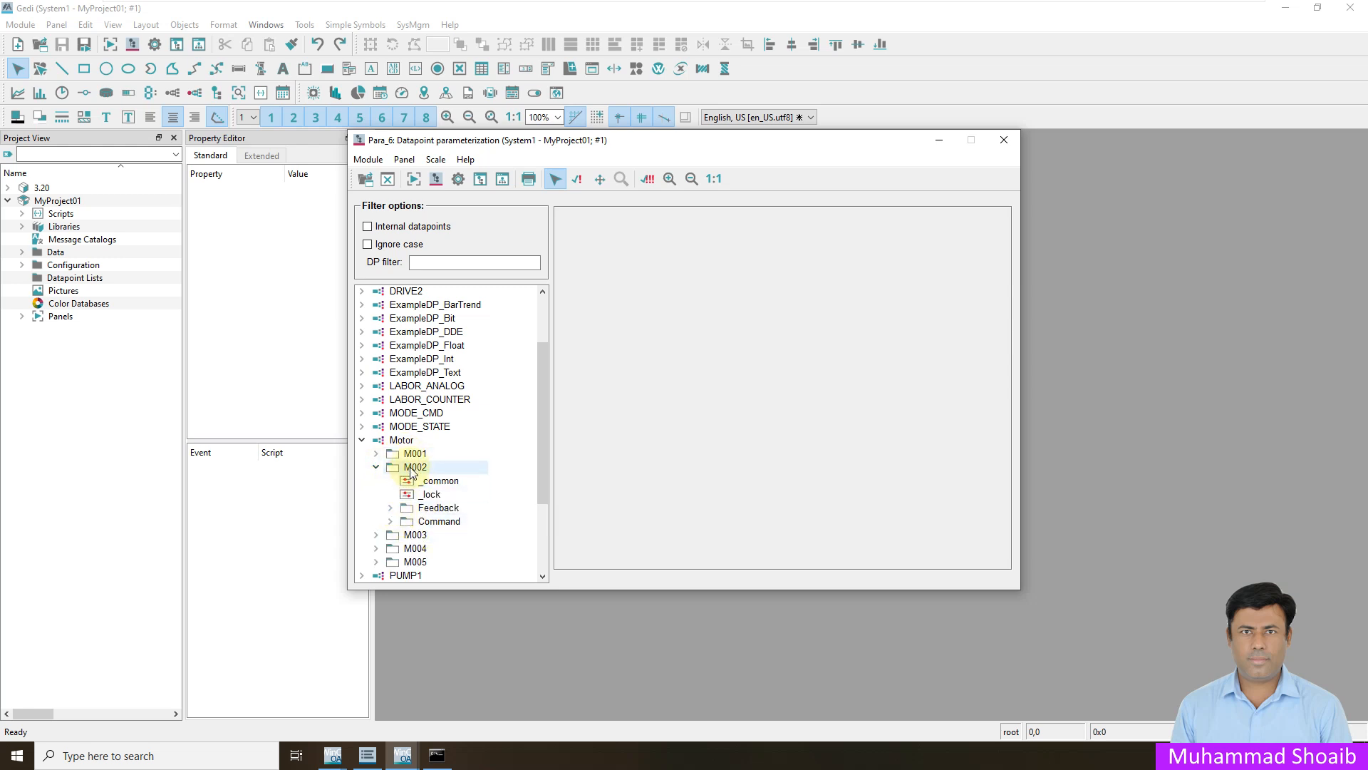
left_click(391, 508)
scroll(441, 514, "down", 3)
left_click(404, 433)
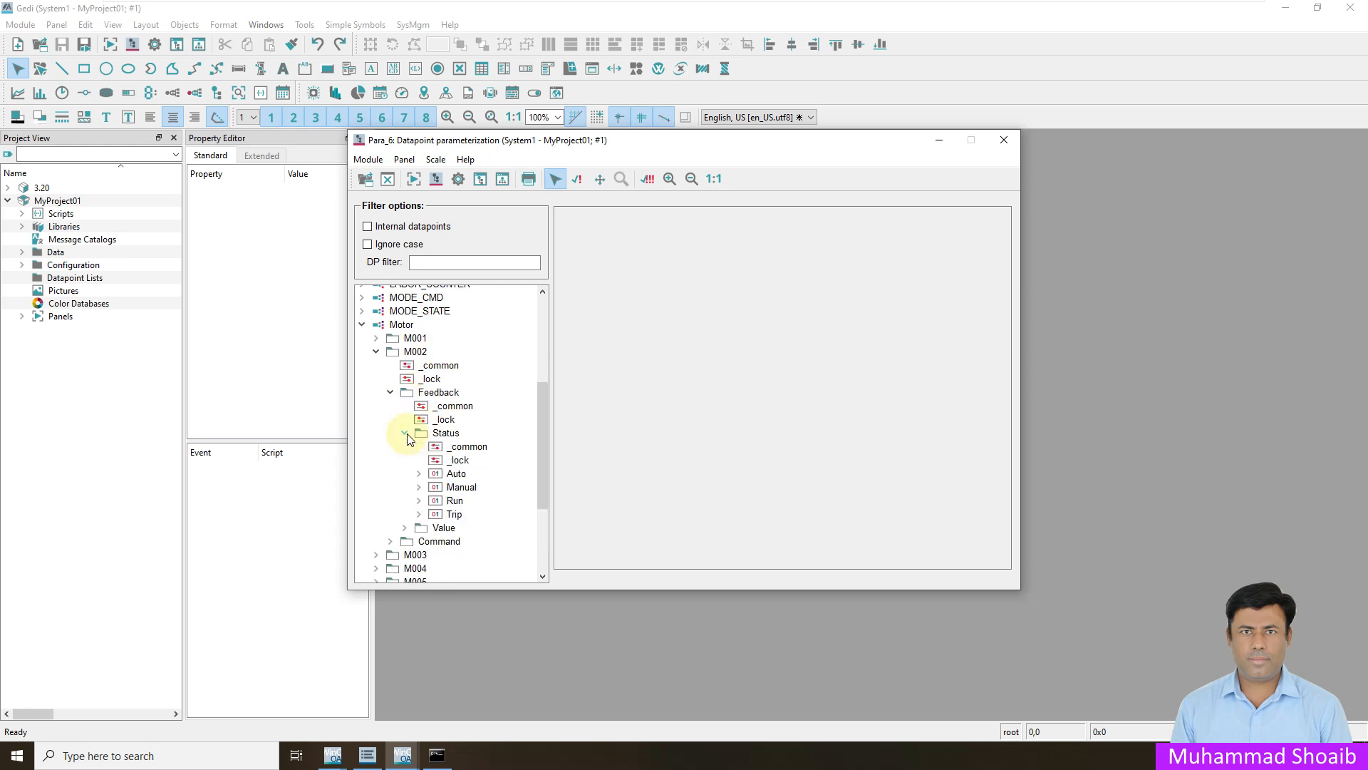
left_click(419, 500)
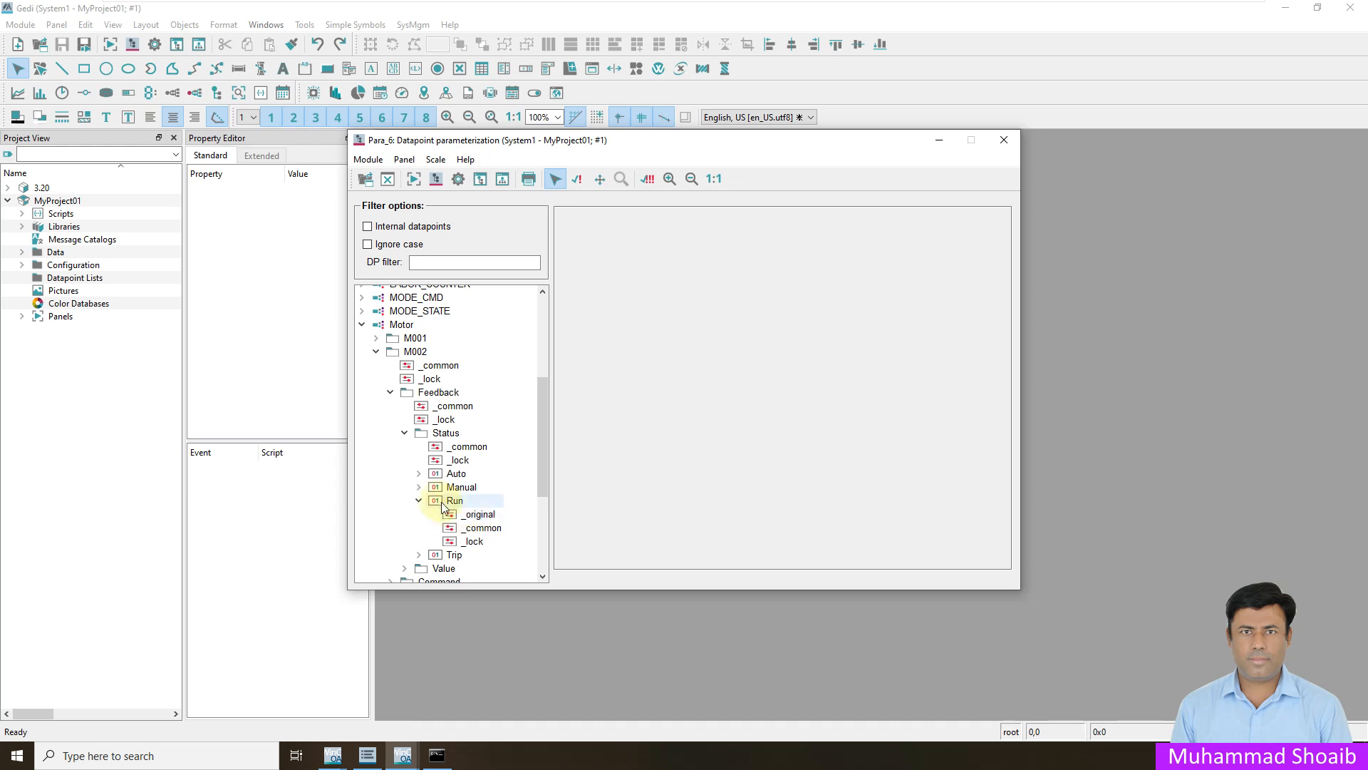
- Insert a periphery address config on the M002 Feedback.Status.Run element
left_click(453, 503)
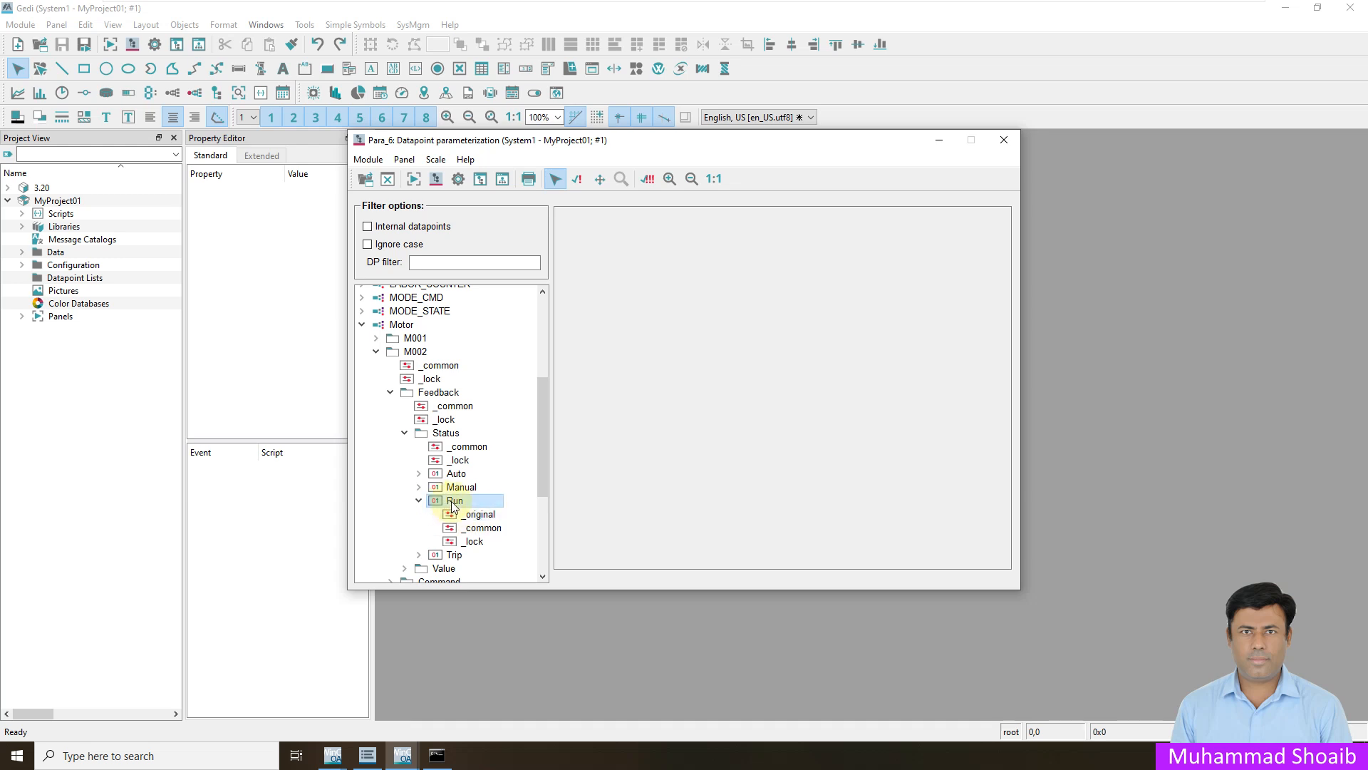
right_click(453, 503)
mouse_move(502, 530)
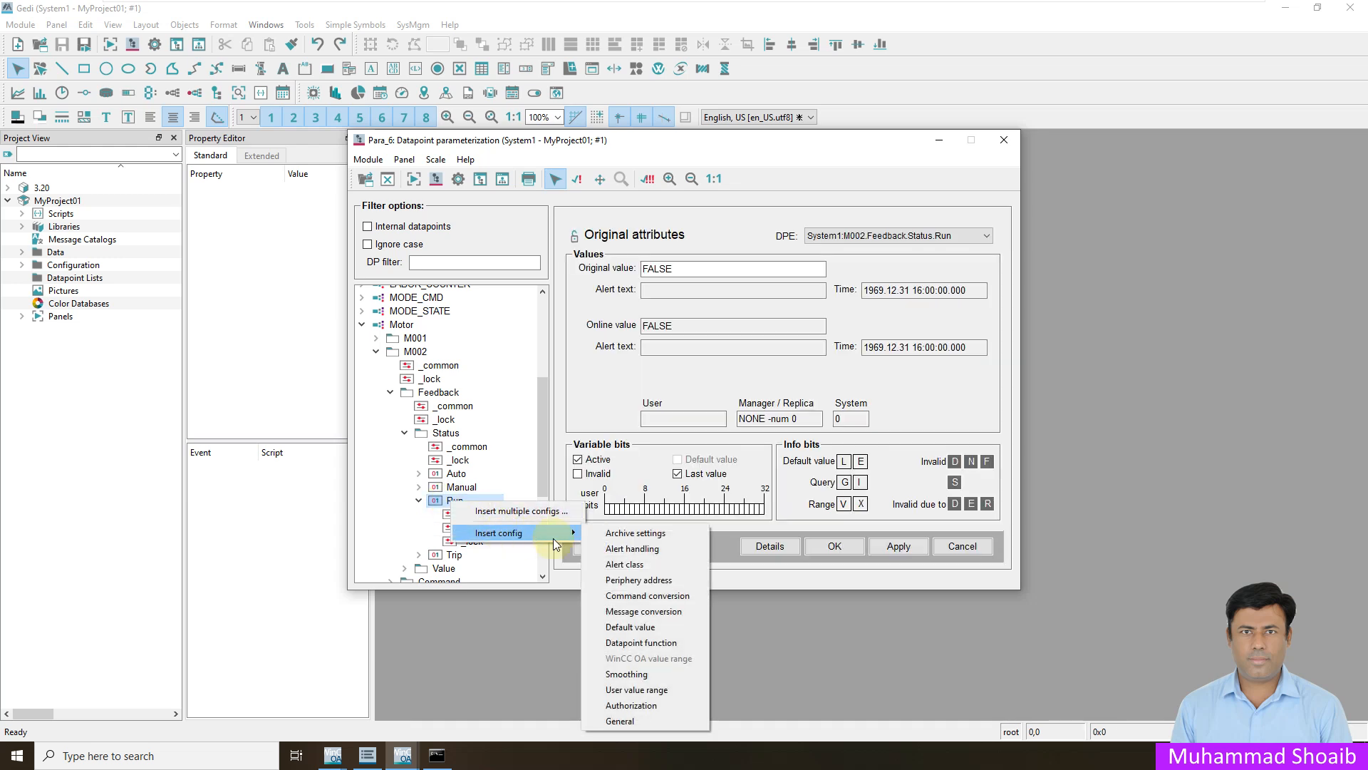
left_click(655, 581)
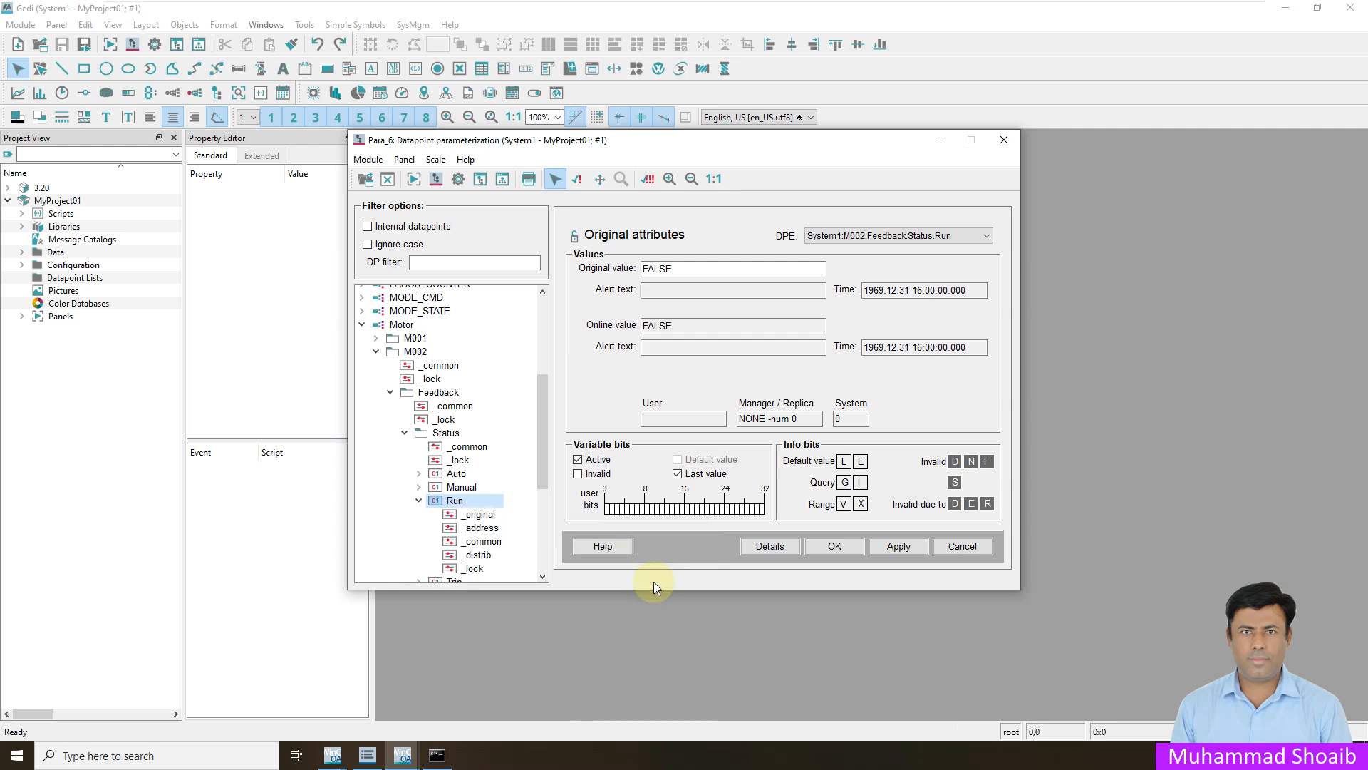
- Set the driver type of Run's address config to DNP3 and open its detailed configuration
left_click(483, 528)
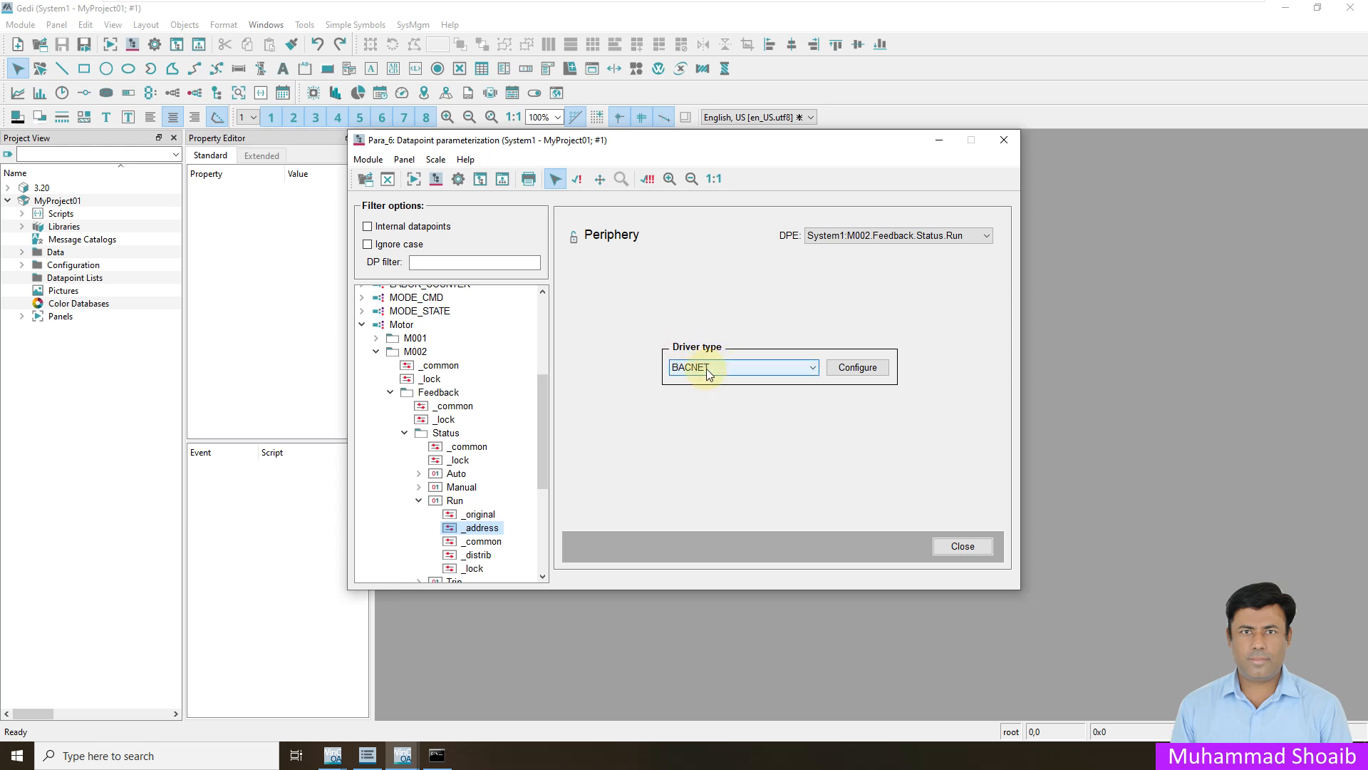
left_click(707, 369)
left_click(691, 394)
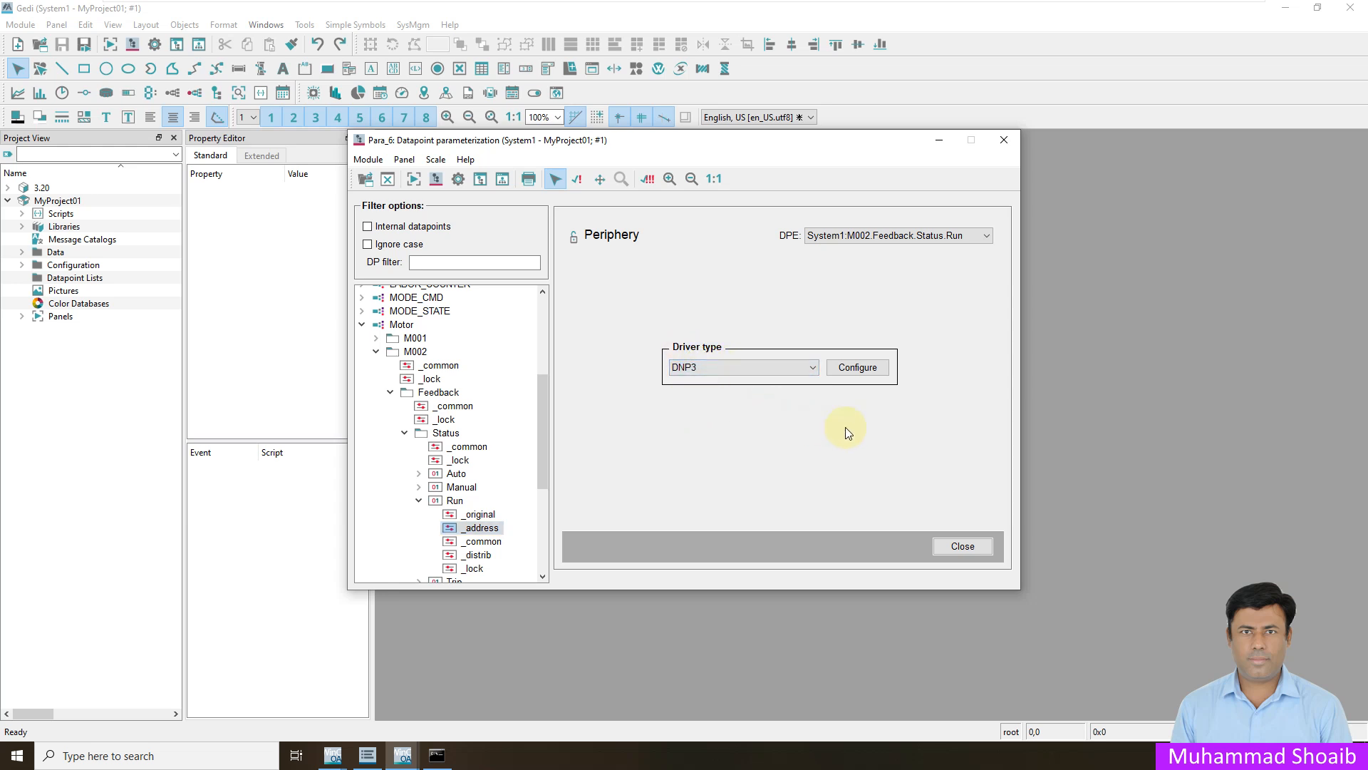
left_click(858, 369)
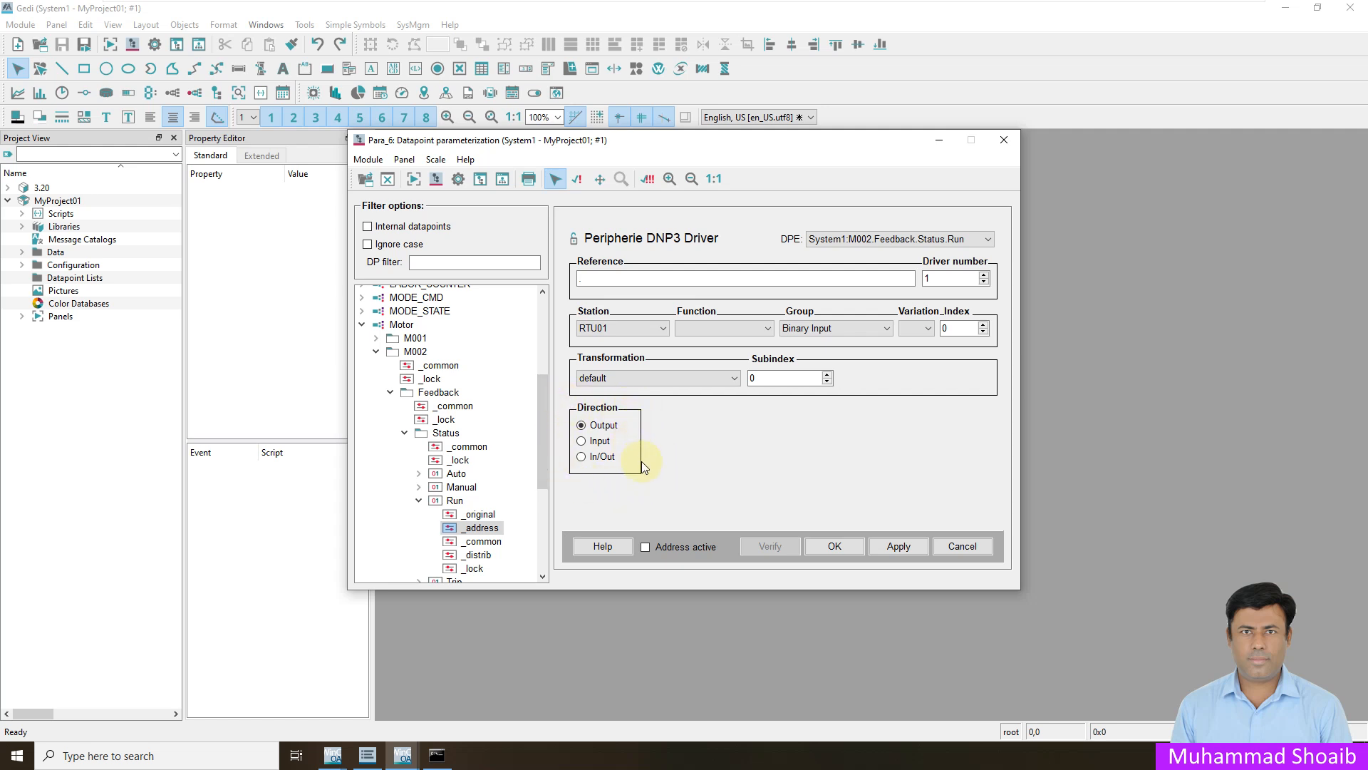
- Set the Run address direction to Input with Polling receive mode, assign the 1Sec poll group, and review and accept that group's configuration
left_click(595, 442)
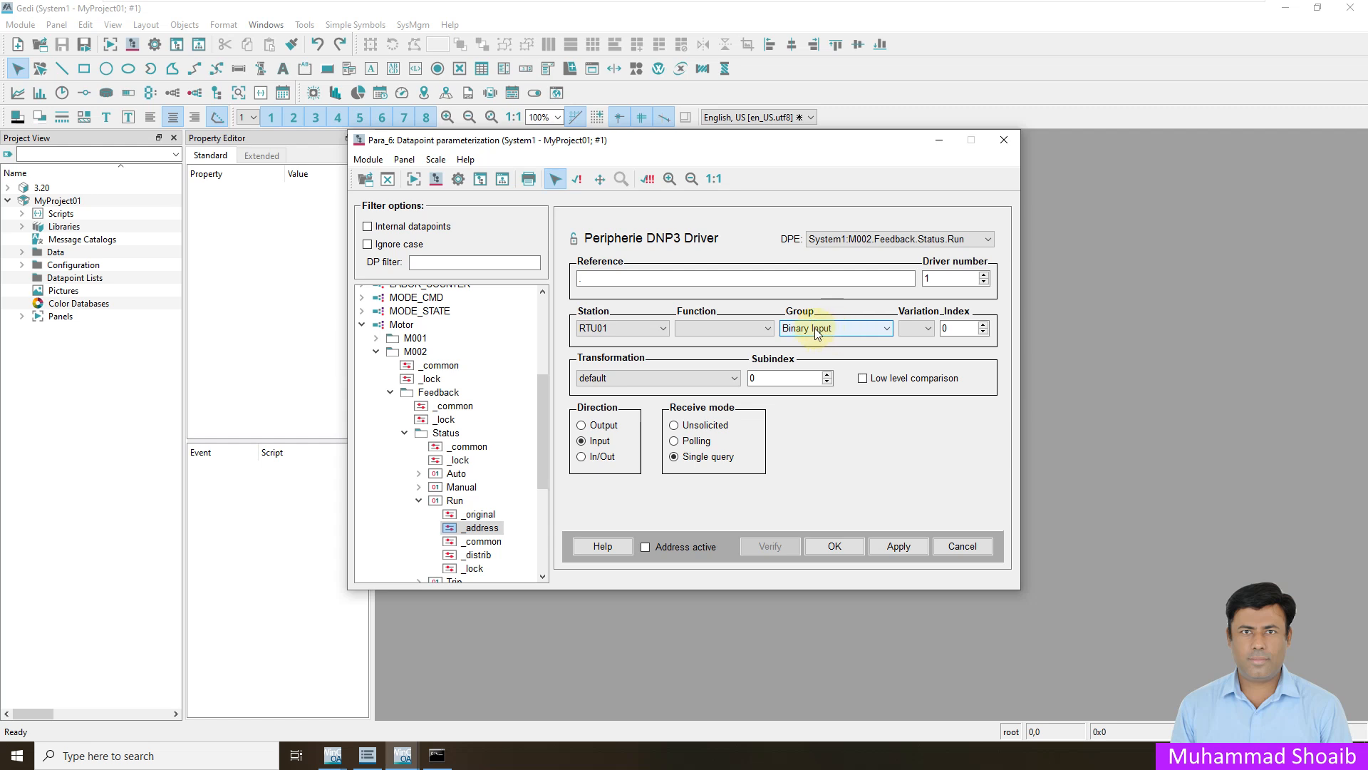
left_click(675, 442)
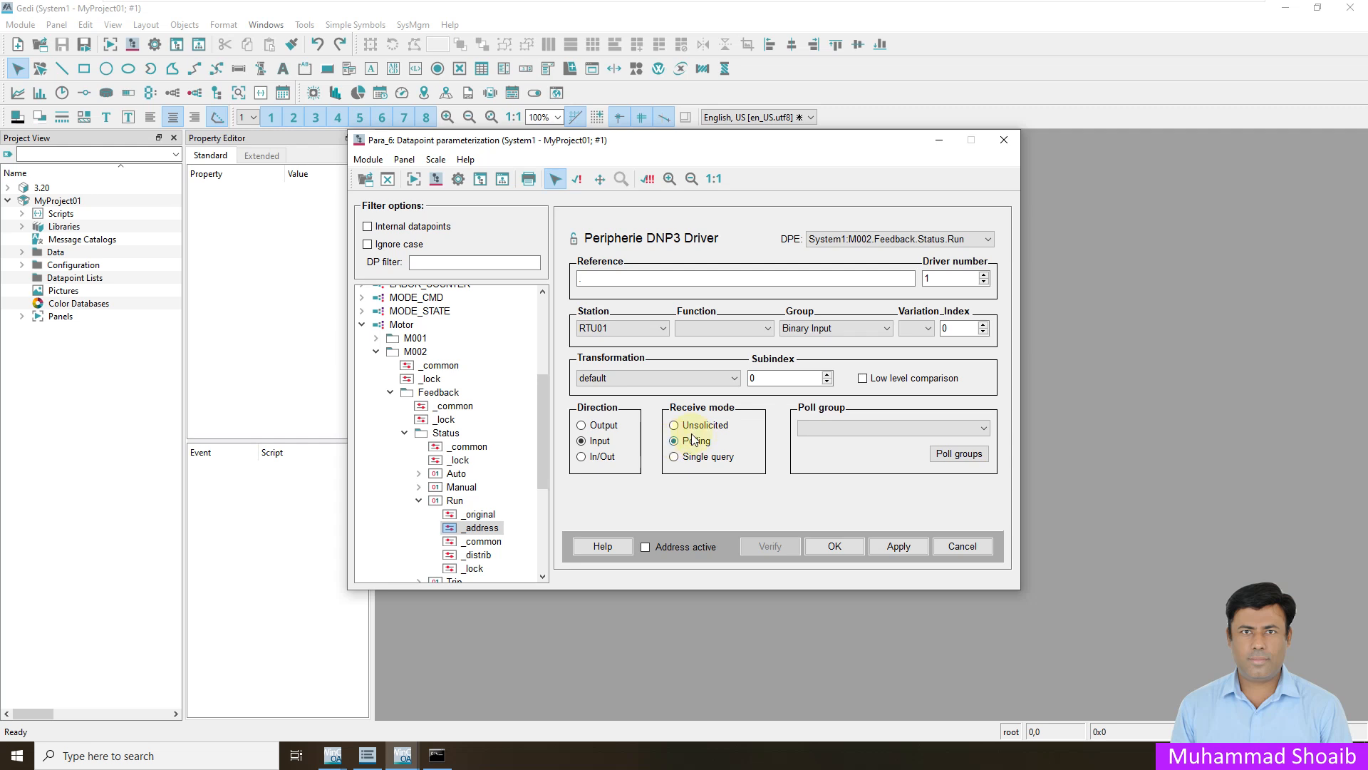
left_click(817, 430)
left_click(812, 451)
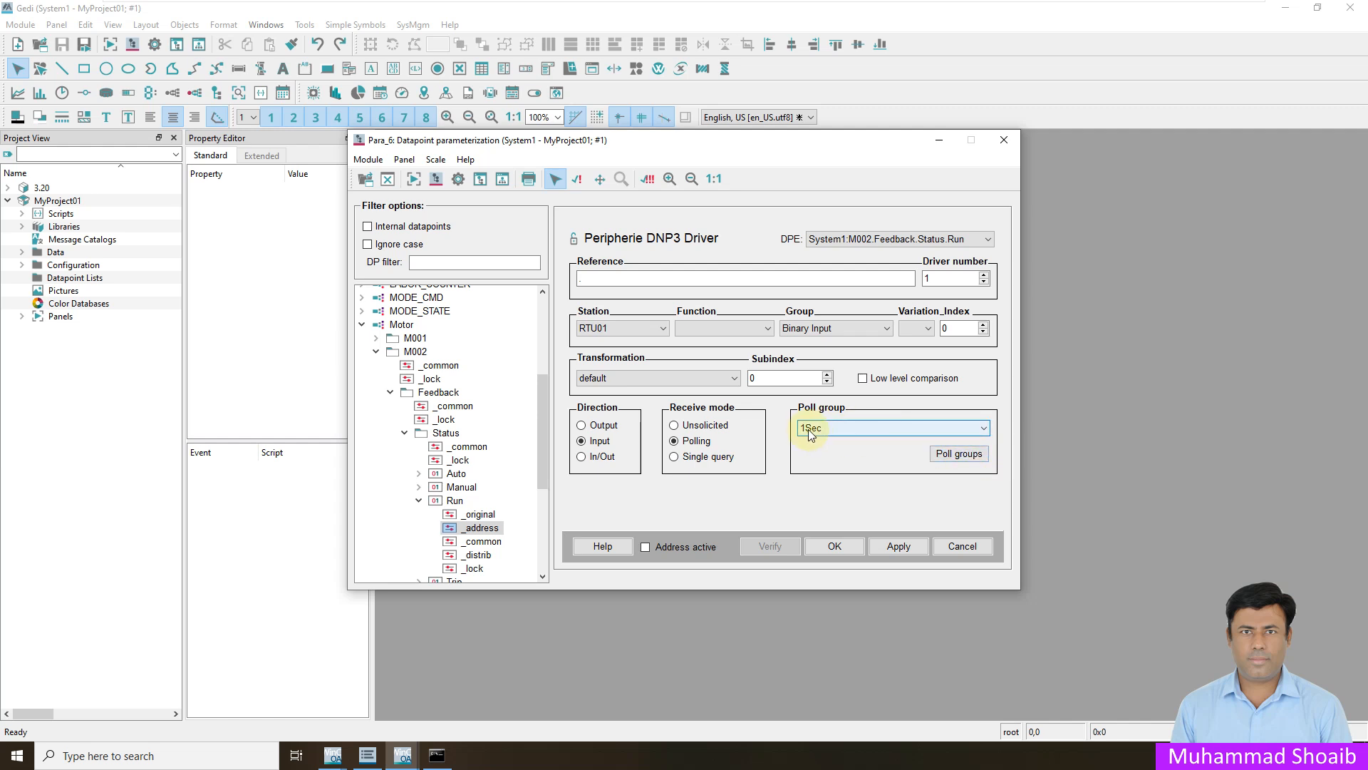
left_click(957, 455)
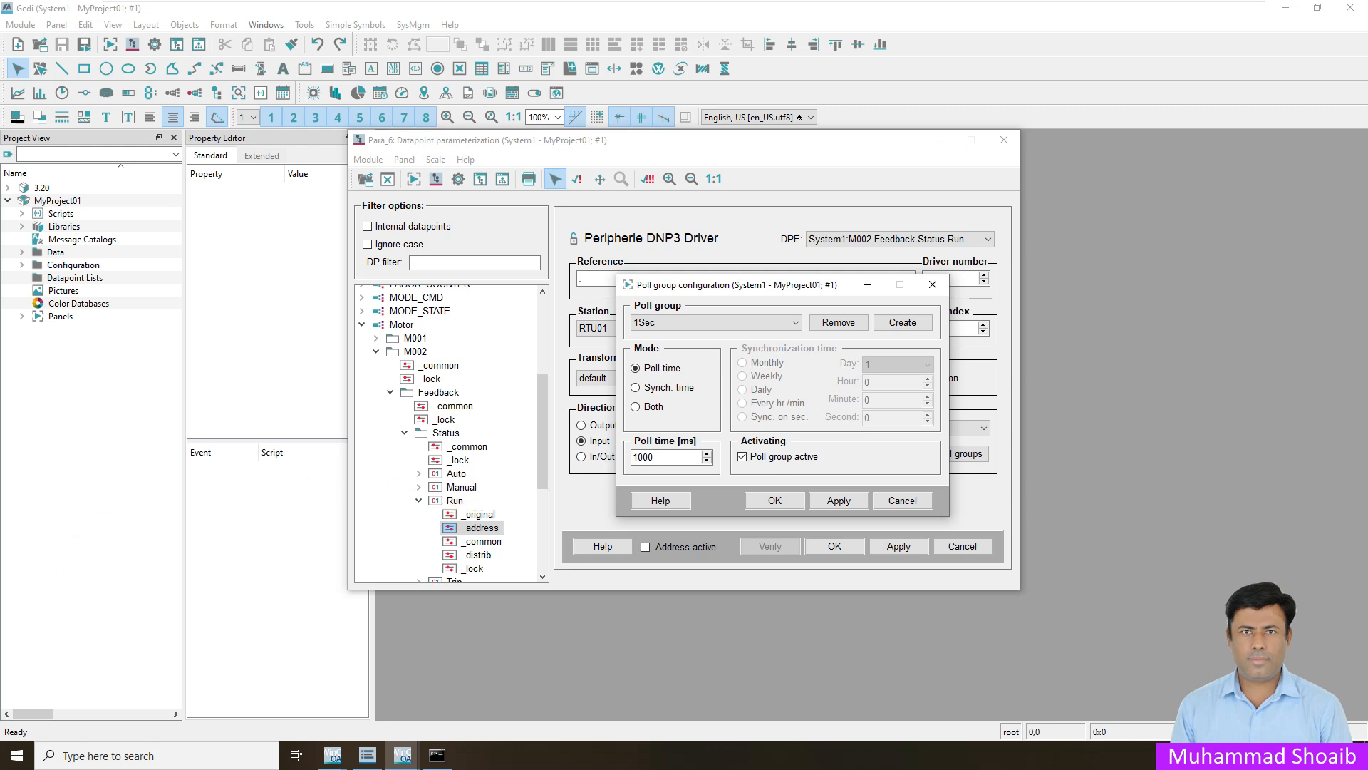
left_click(786, 507)
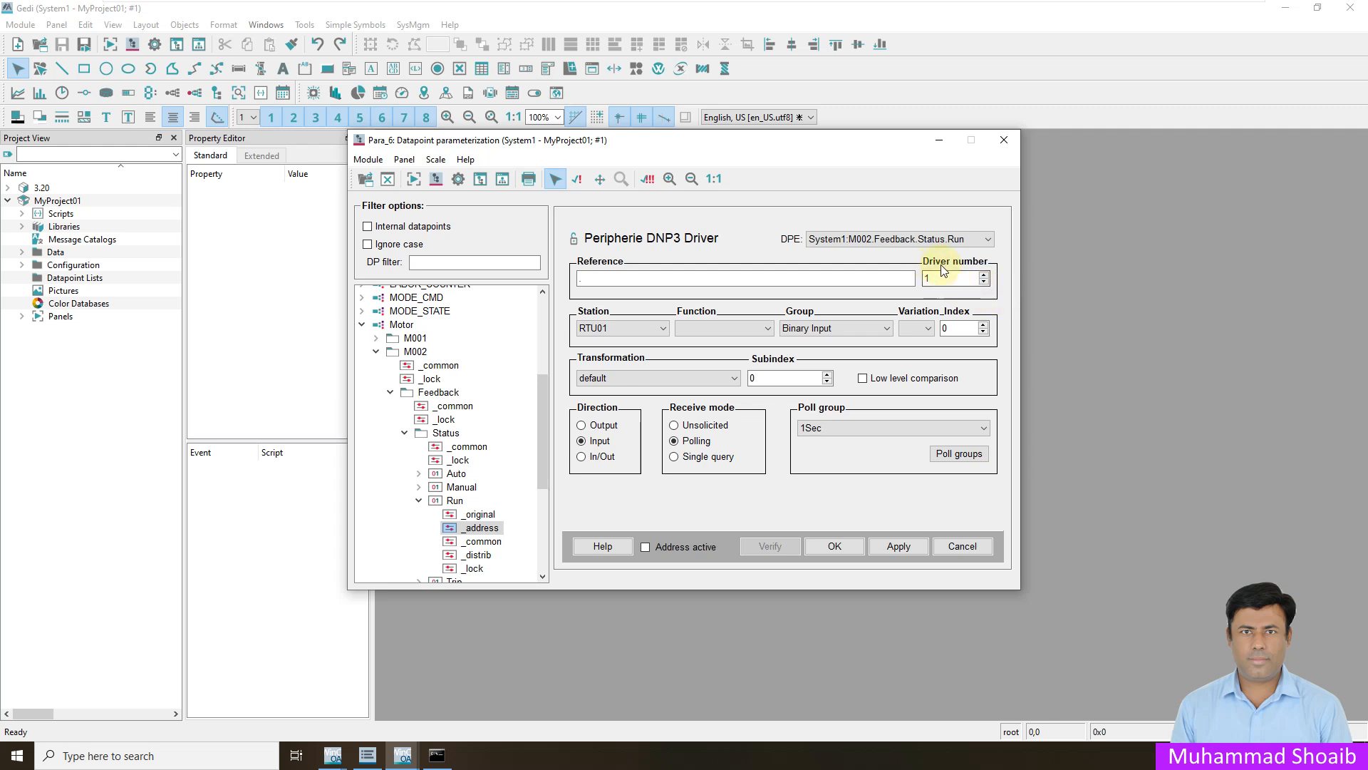
- Check the DNP3 Driver's number in the project console and set the Run address's driver number to 2
mouse_move(404, 751)
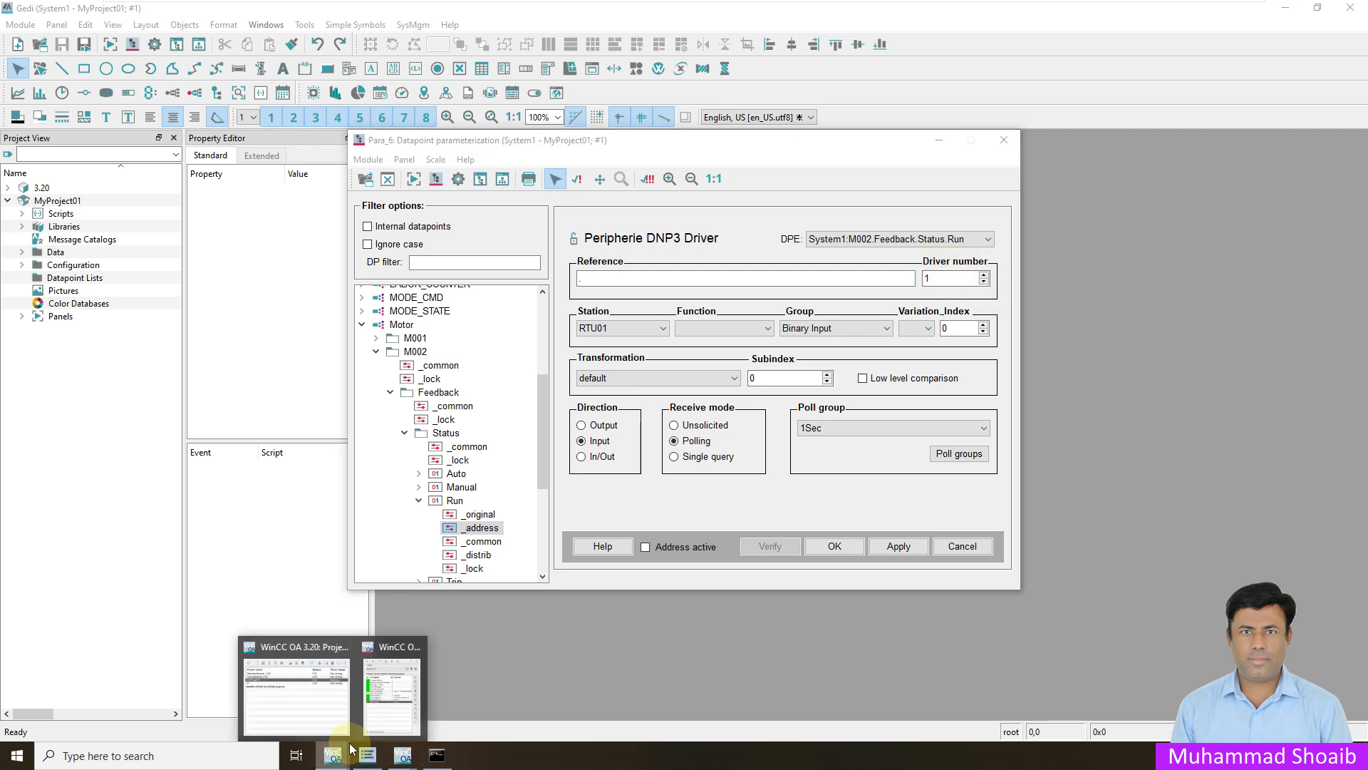
left_click(375, 707)
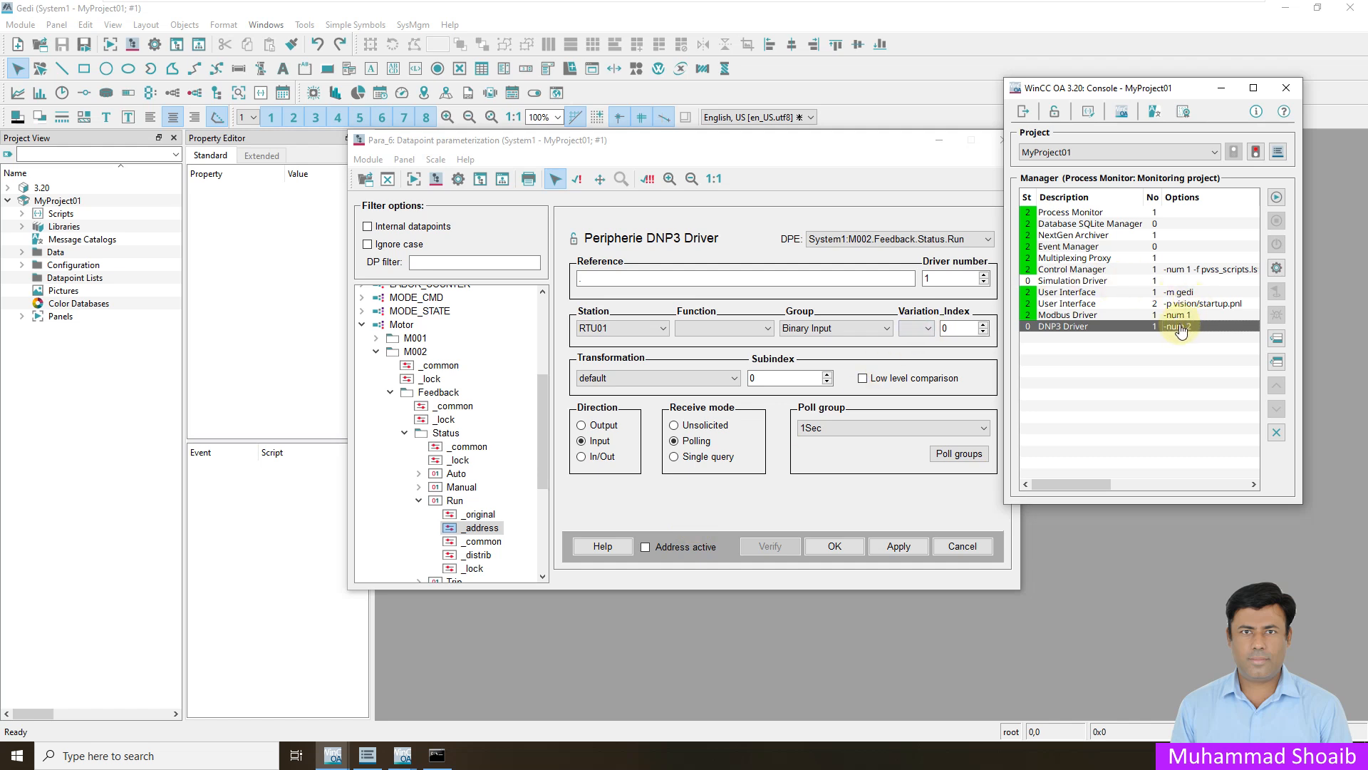
left_click(1224, 88)
left_click(985, 274)
left_click(935, 276)
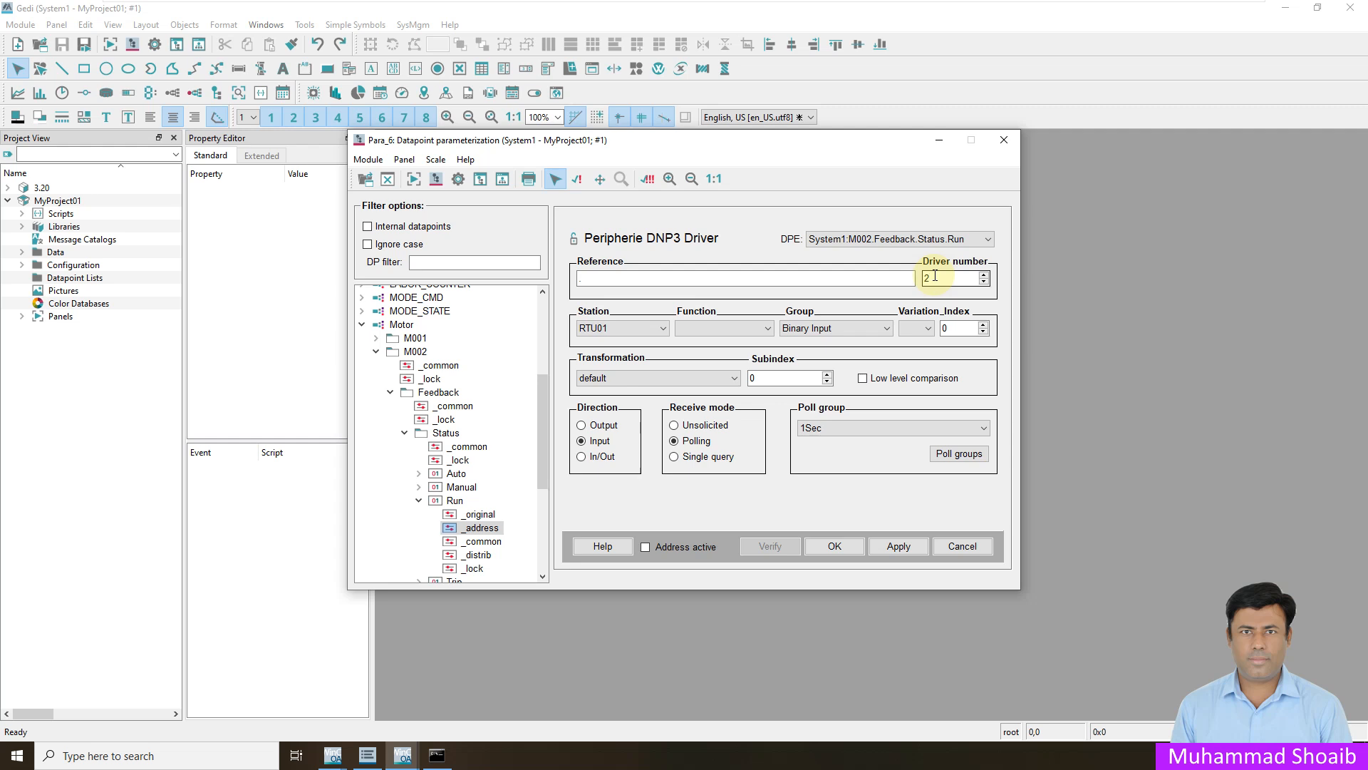
- Keep the Binary Input group, set variation 1 and index 1, make the address active, and try to apply the settings
left_click(794, 328)
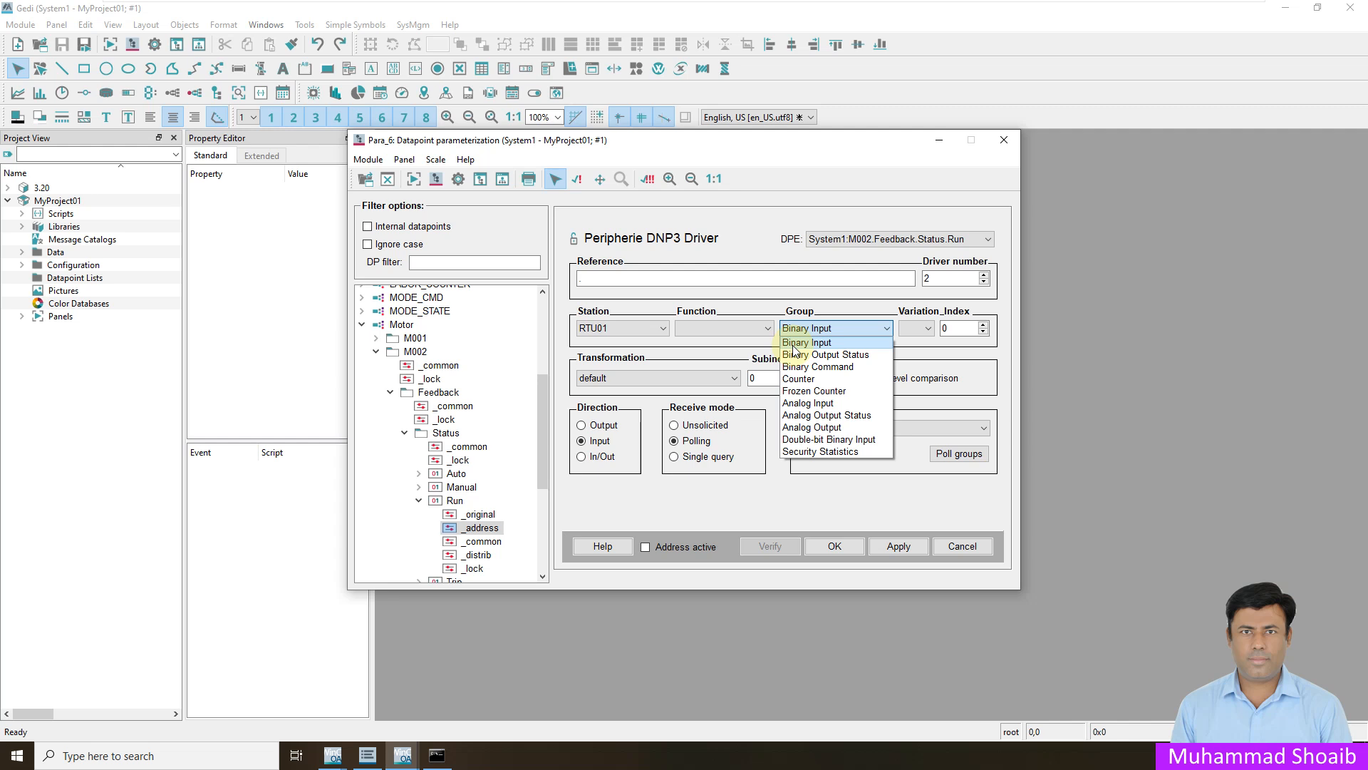
left_click(819, 310)
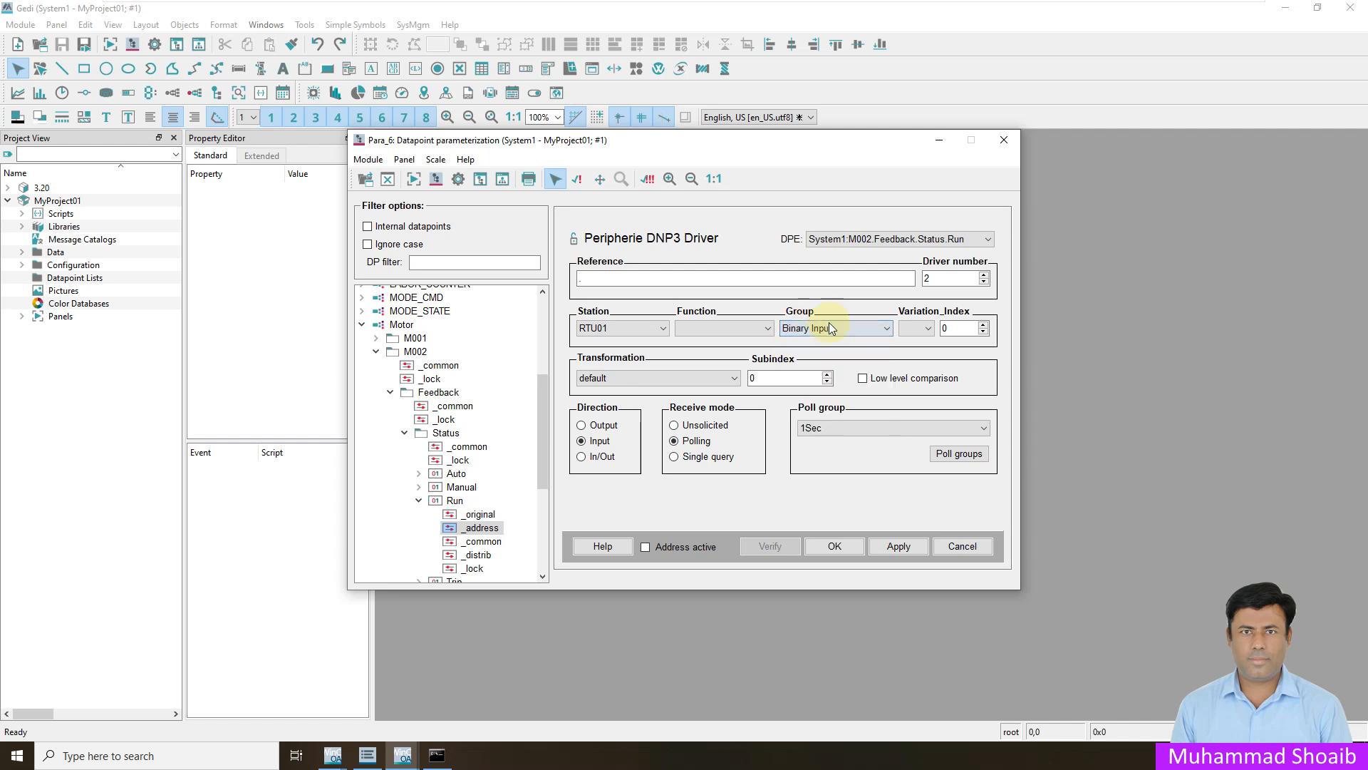
left_click(926, 328)
left_click(916, 352)
left_click(950, 328)
left_click(646, 547)
left_click(892, 545)
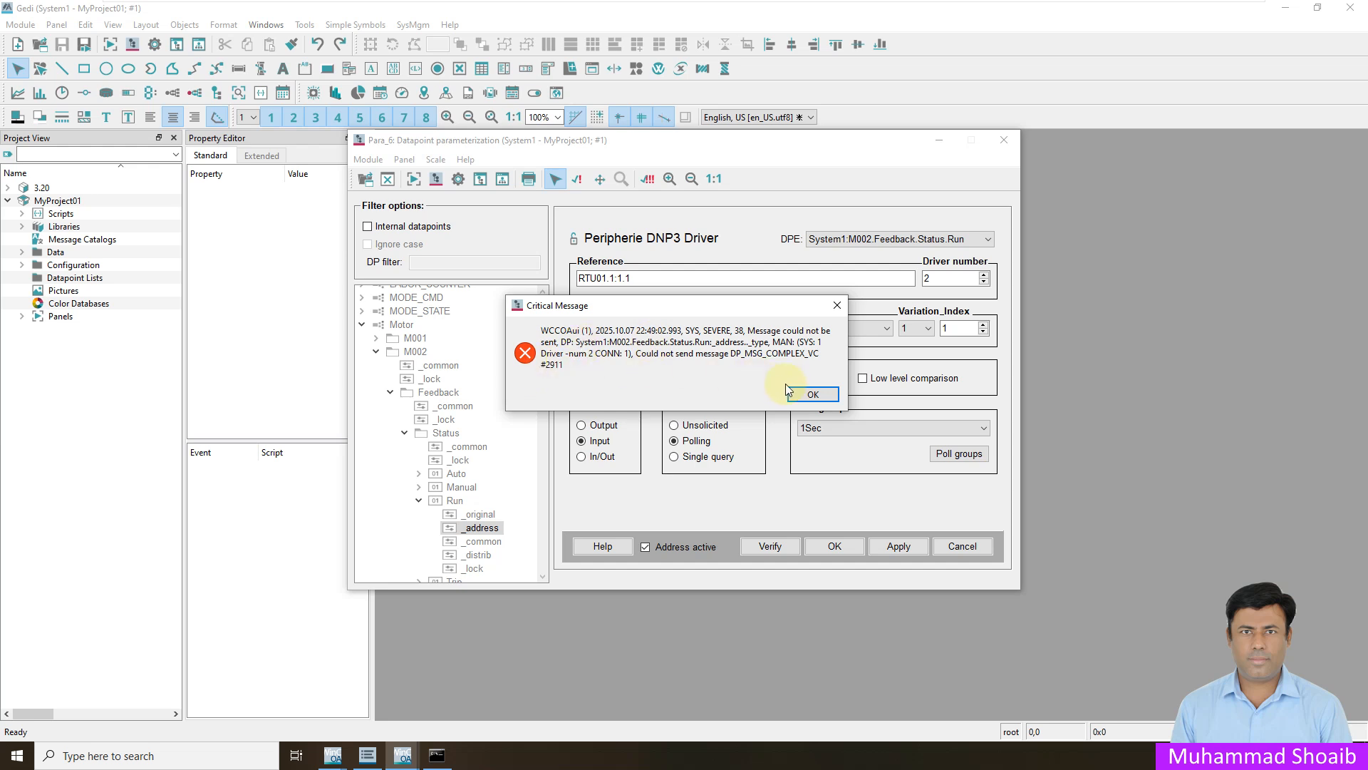
left_click(798, 396)
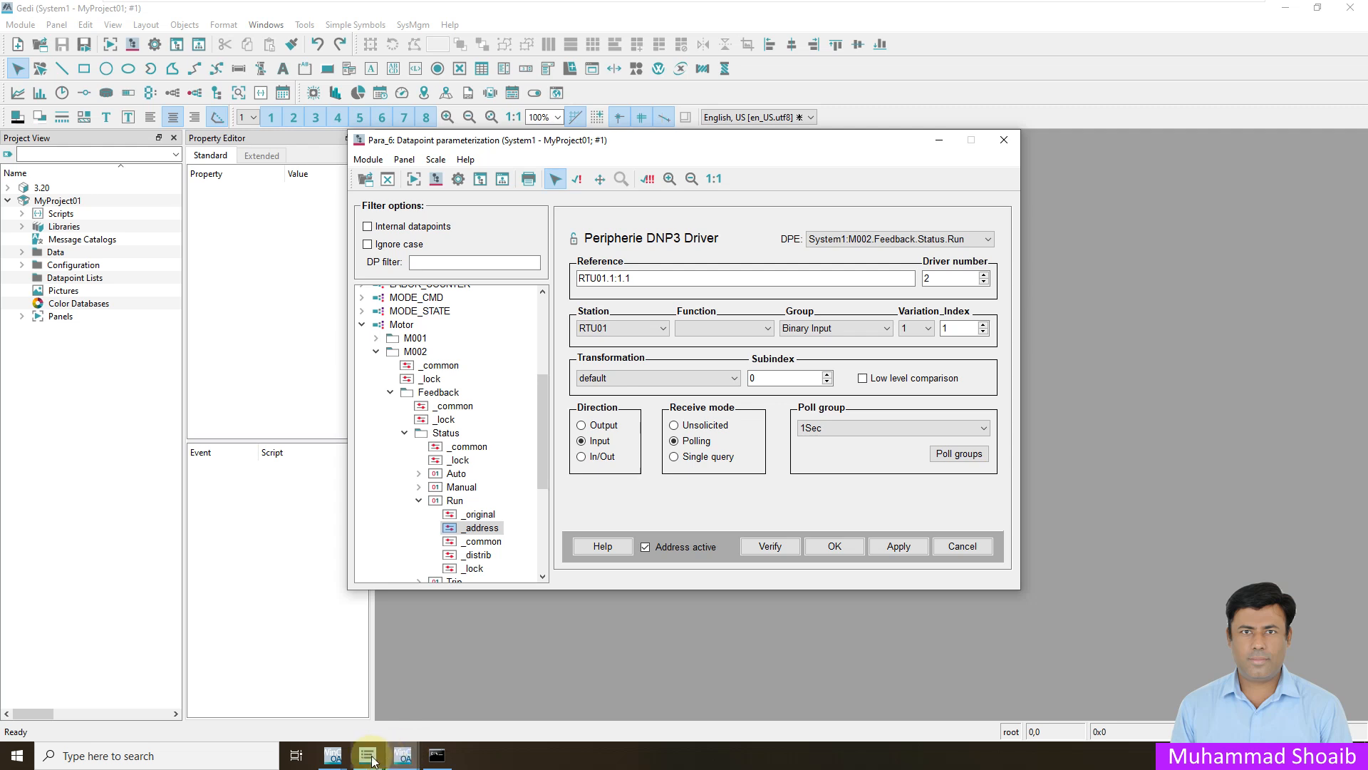
- Start the DNP3 Driver manager in the MyProject01 console
mouse_move(333, 755)
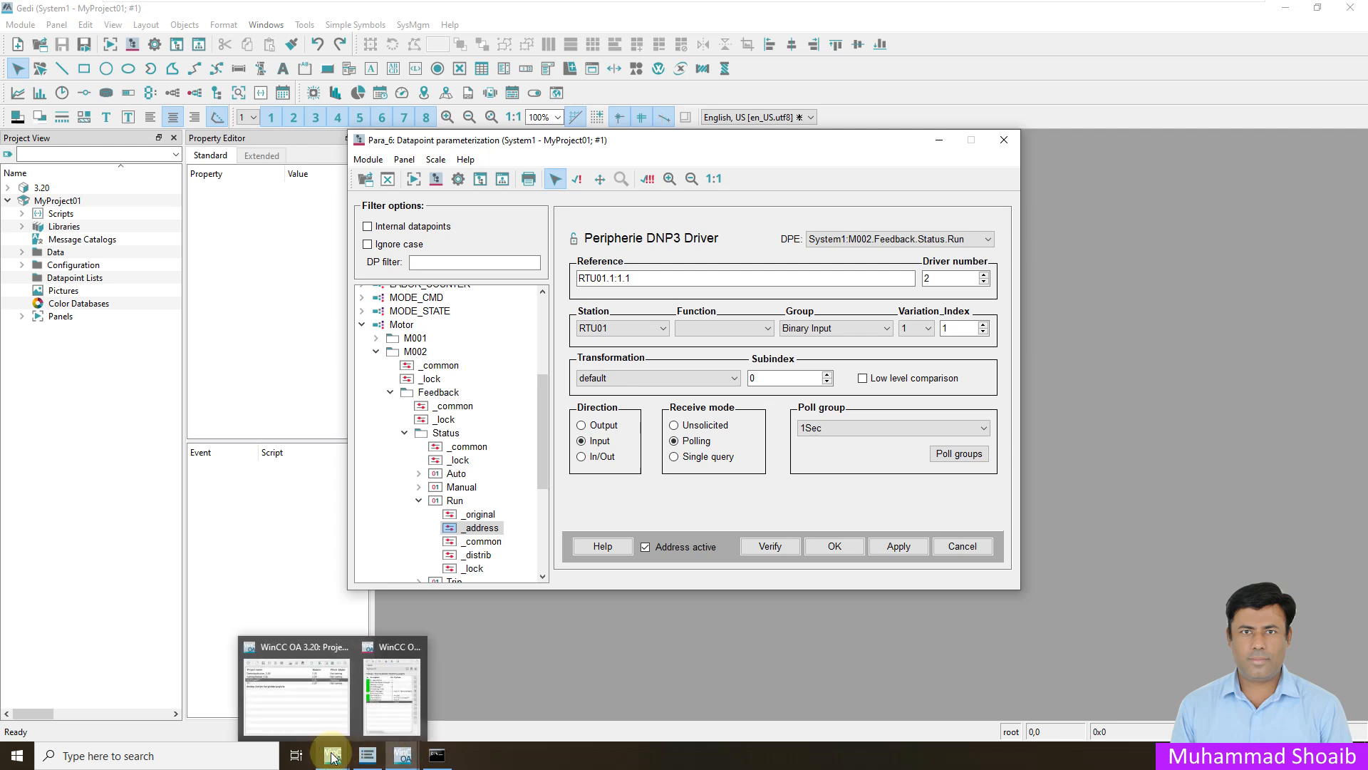
left_click(407, 697)
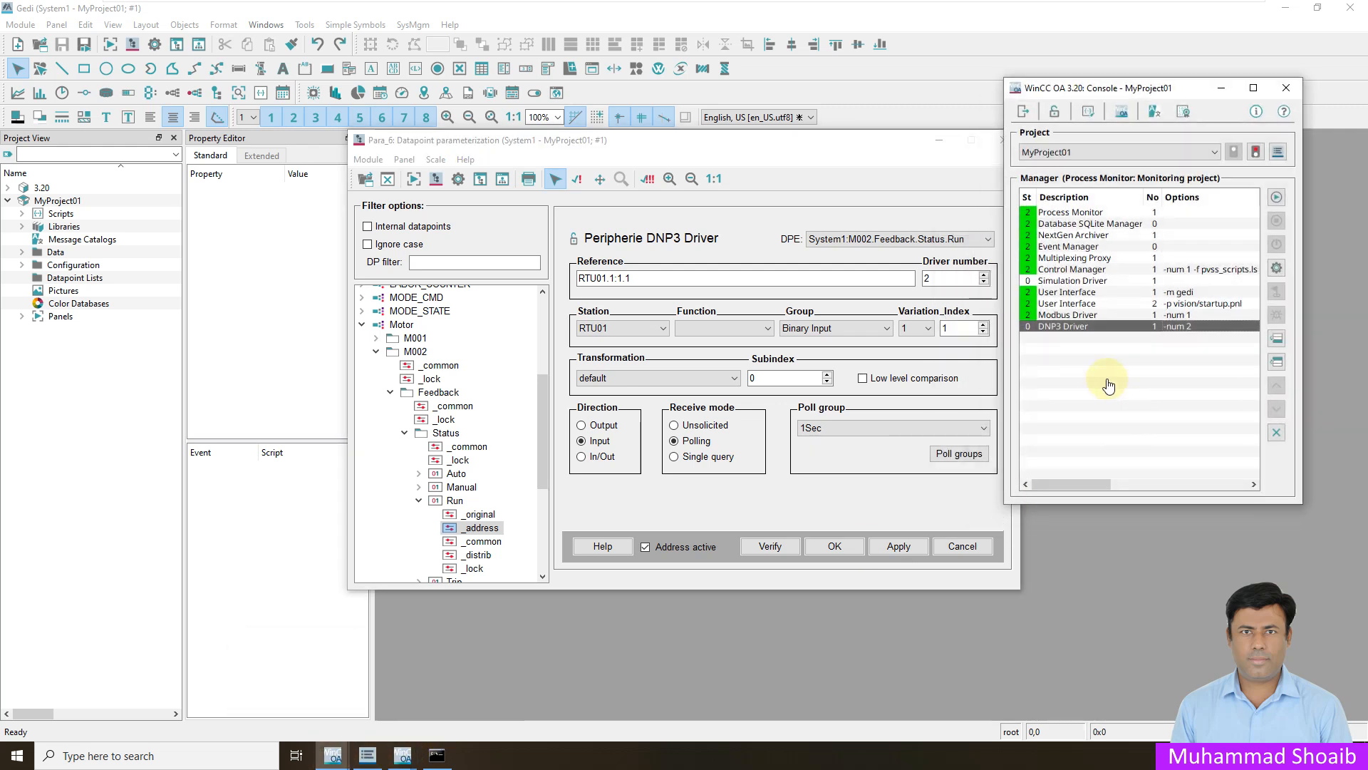
left_click(1052, 318)
left_click(1052, 326)
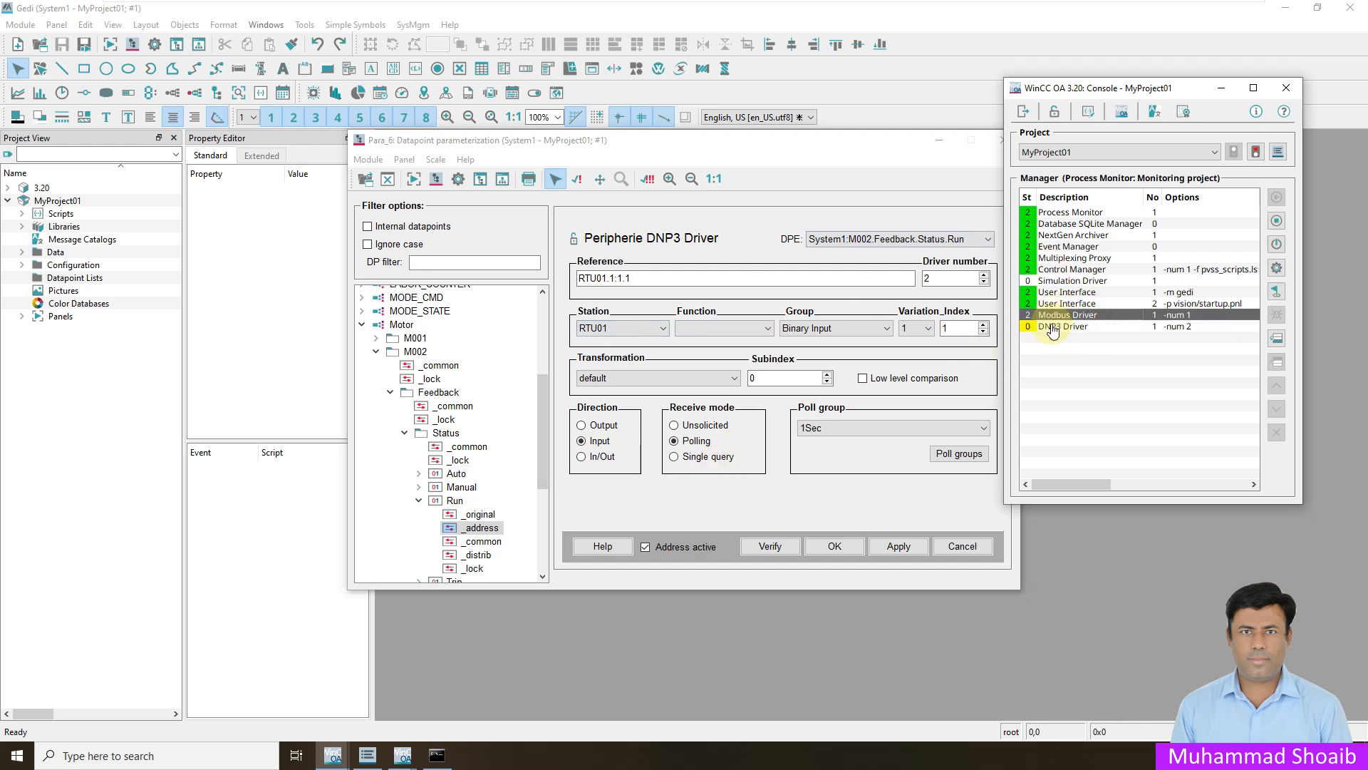
left_click(1277, 198)
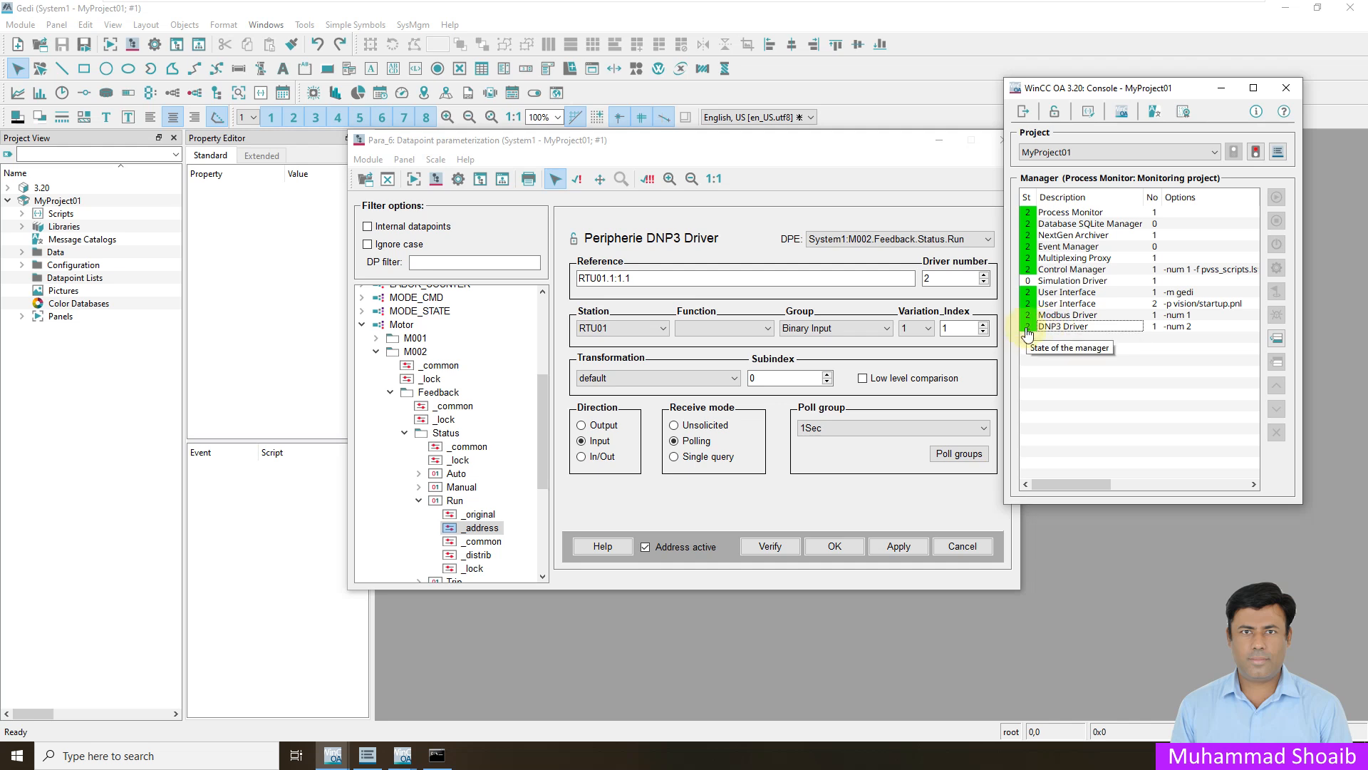
- Apply the Run element's DNP3 address again, verify the address, and accept the configuration
left_click(887, 418)
left_click(897, 552)
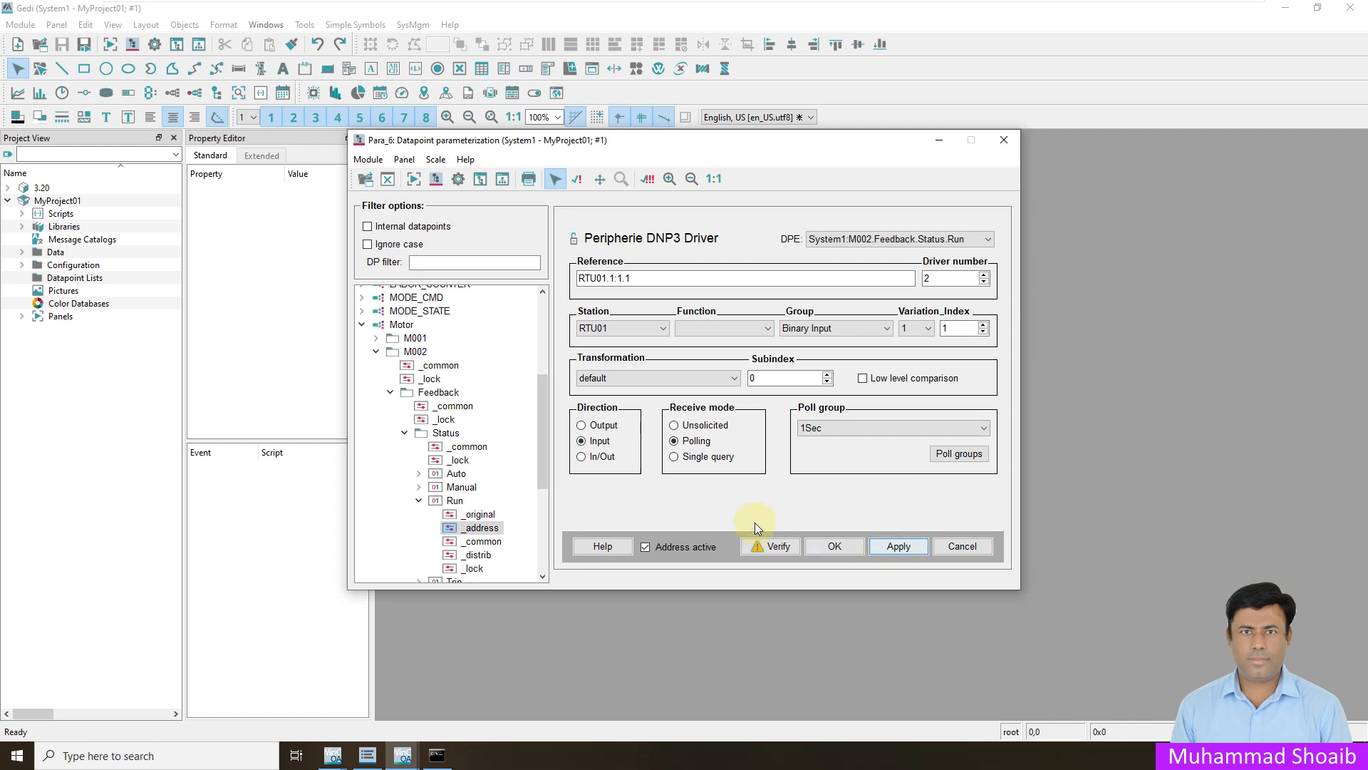
left_click(776, 547)
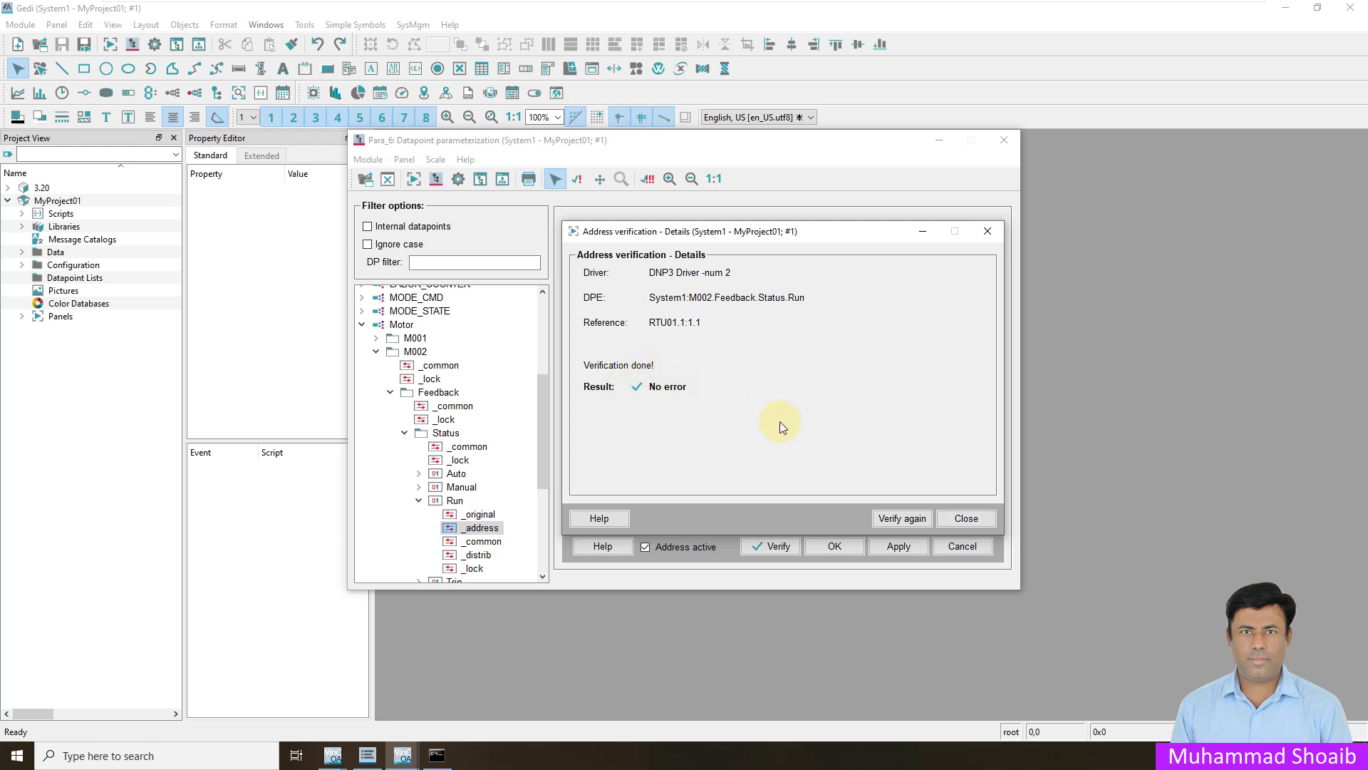
left_click(967, 518)
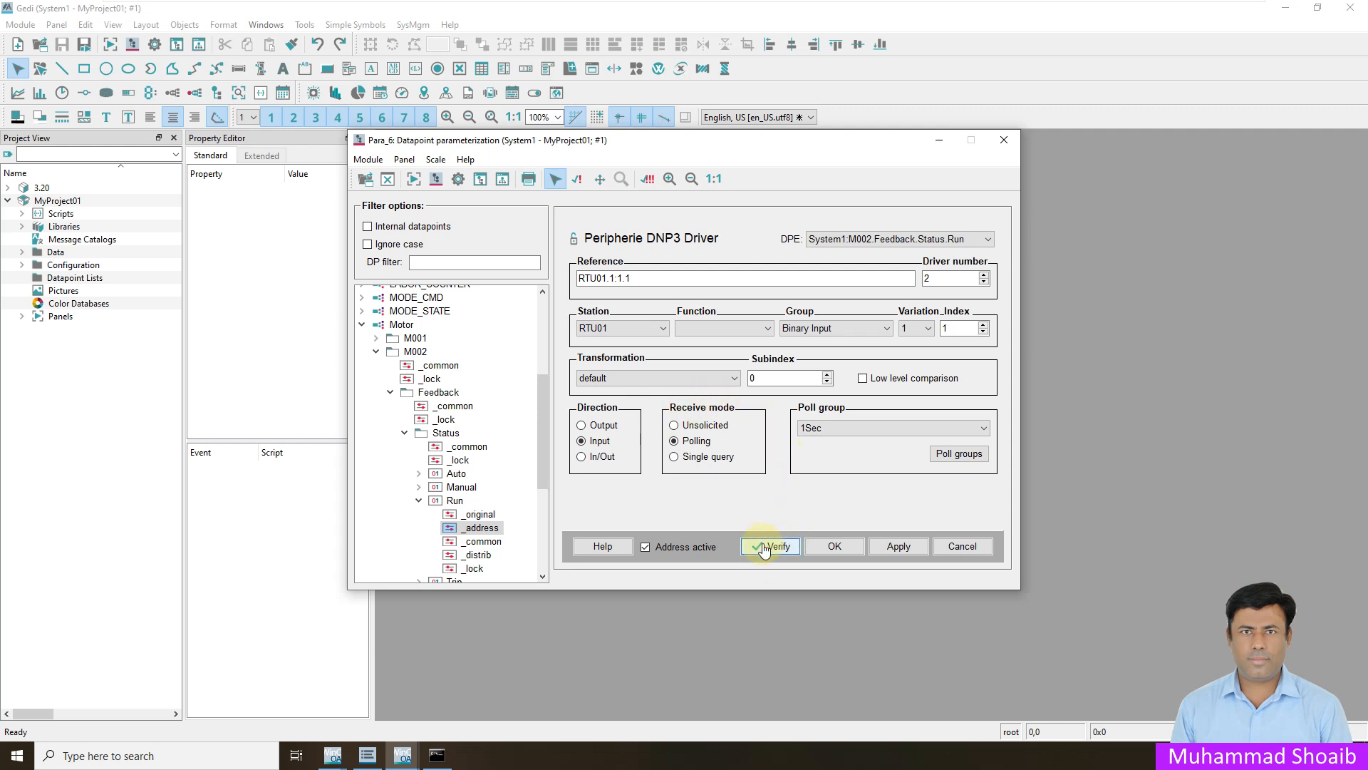
left_click(838, 550)
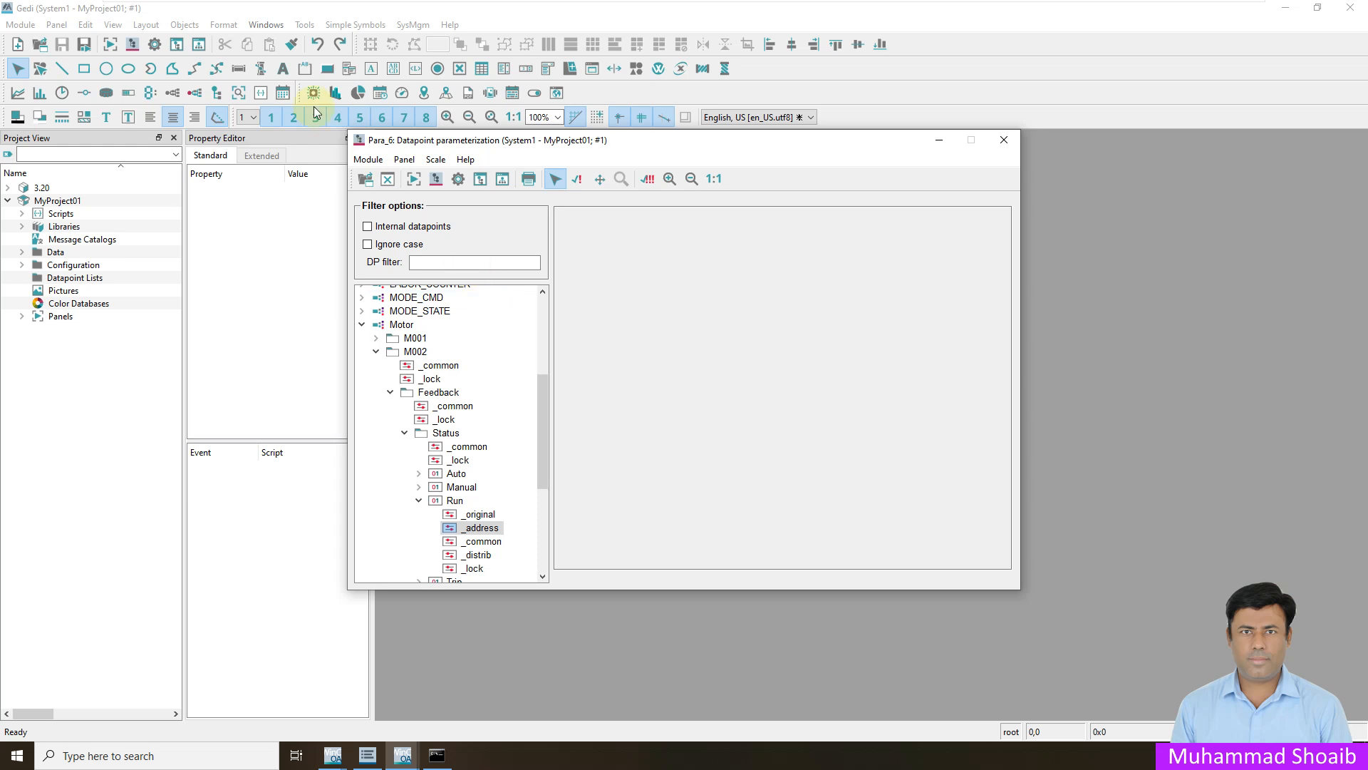
- Reopen the DNP3 driver configuration in System Management to check RTU01's connection state
left_click(154, 45)
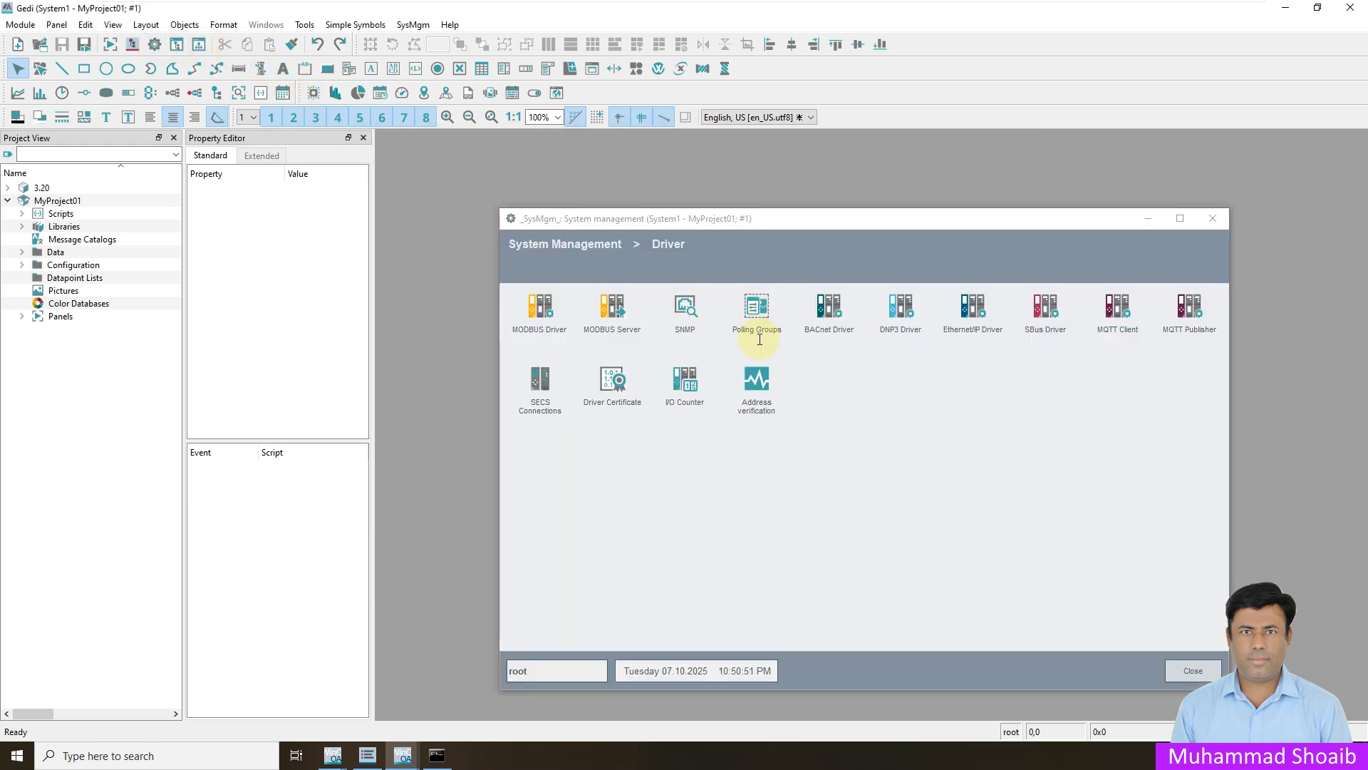
left_click(908, 323)
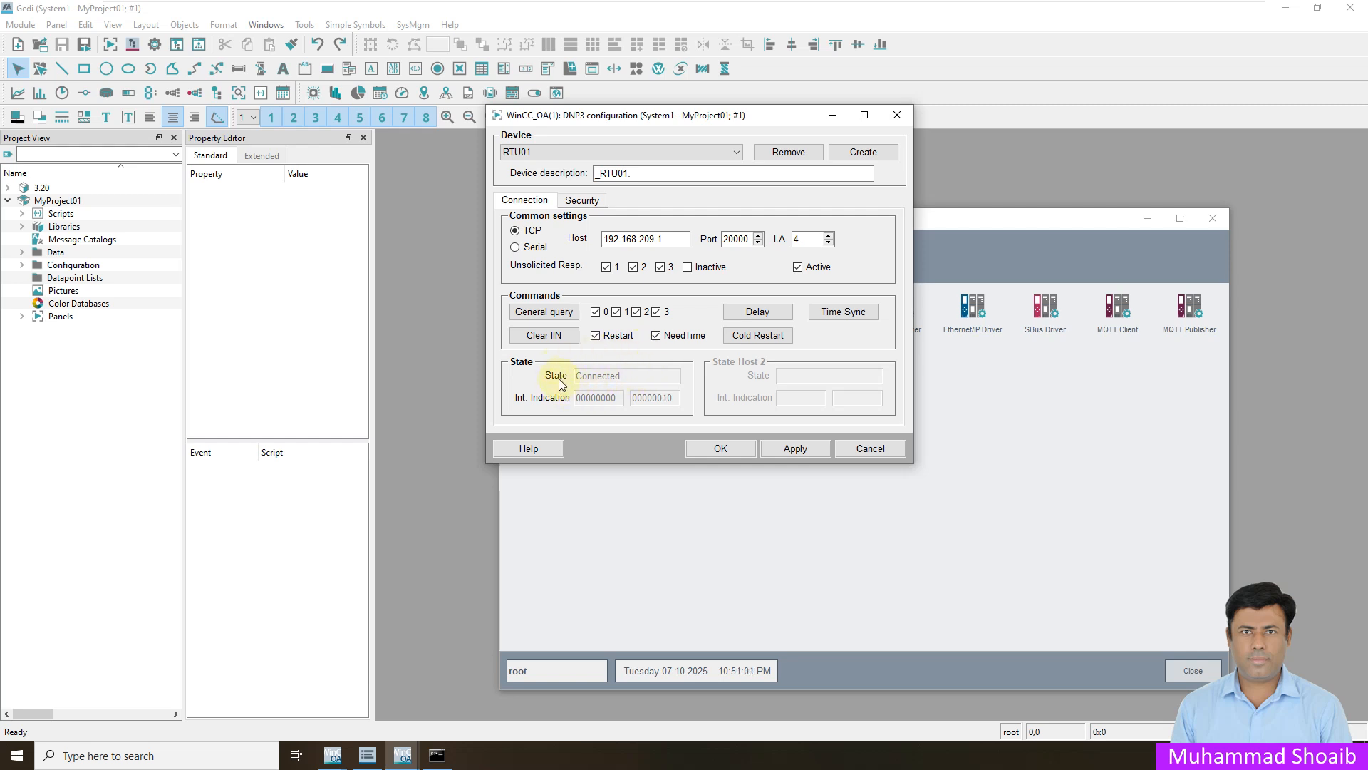
- Close the DNP3 configuration and System Management, and open the datapoint parameterization module
left_click(870, 449)
left_click(1209, 220)
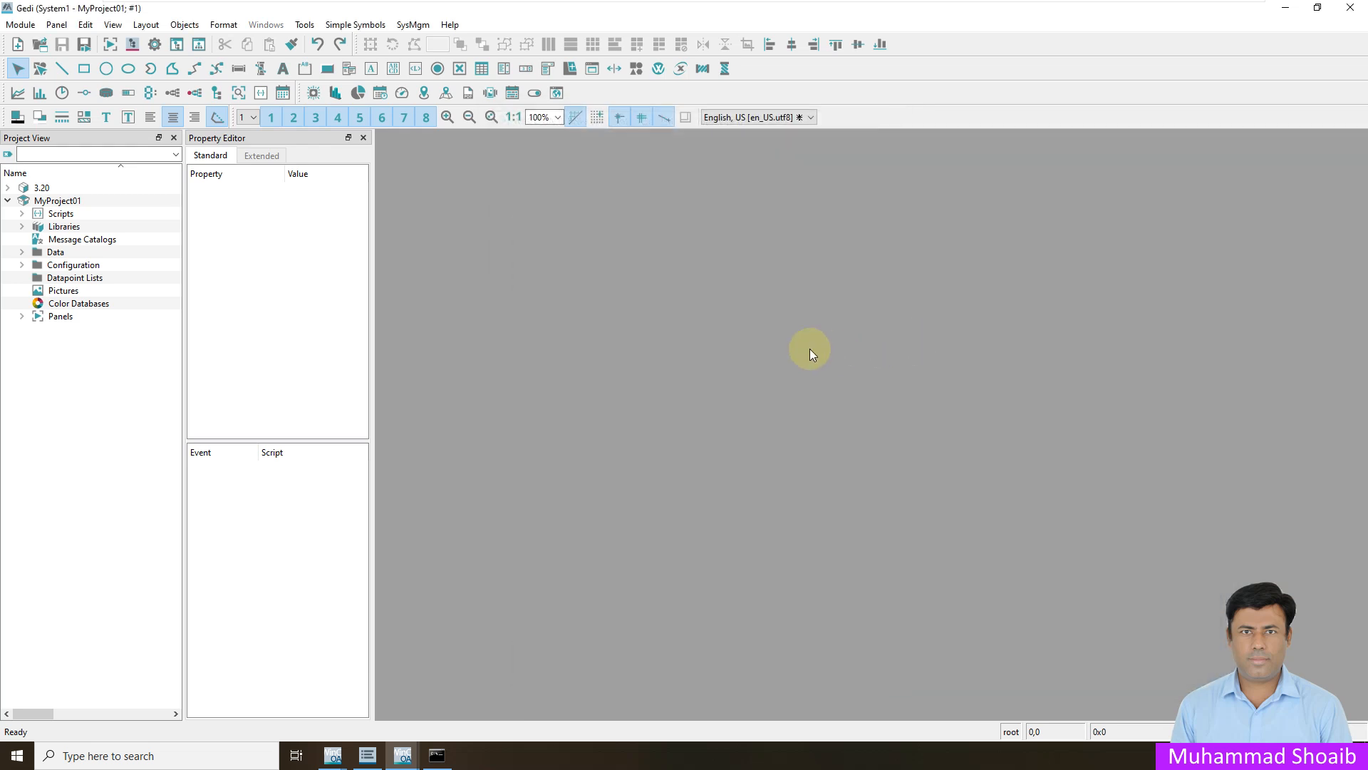
left_click(133, 44)
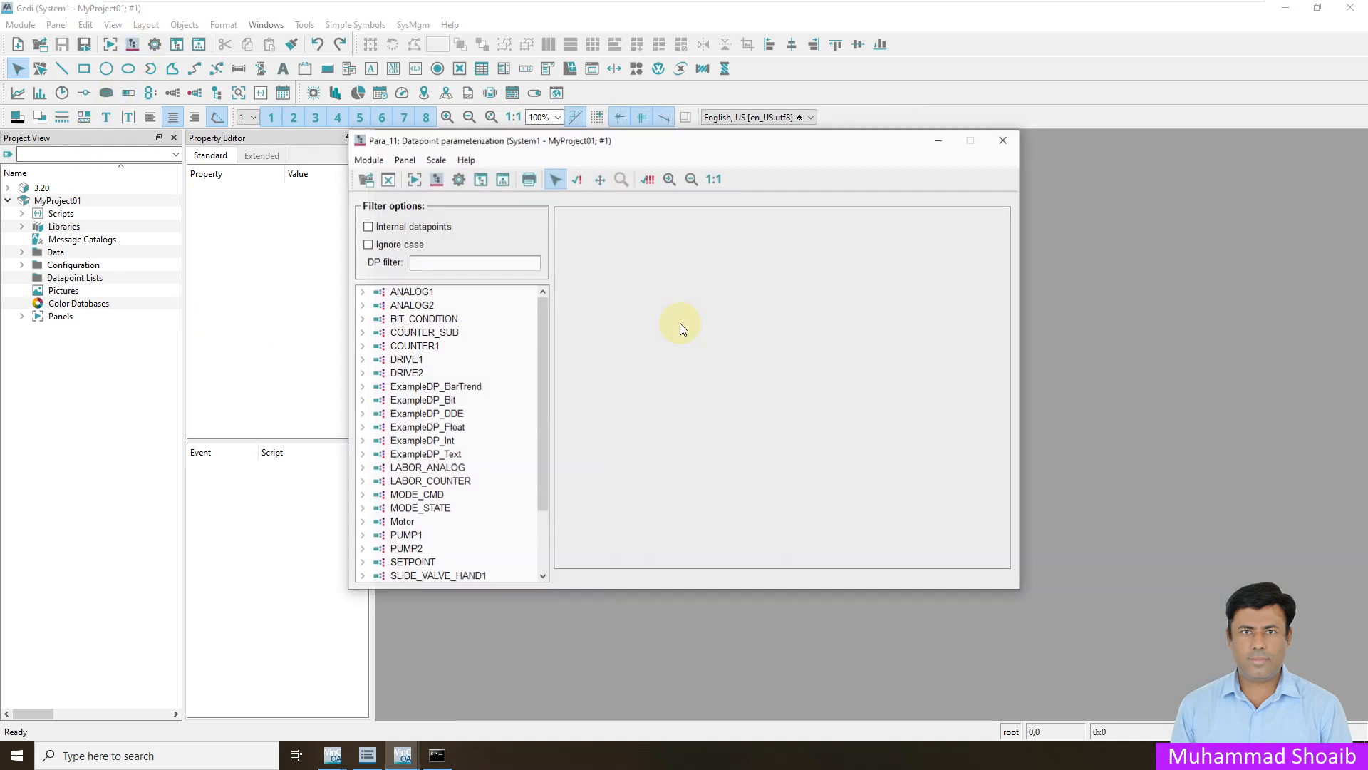
- Display the original attributes of Motor element M002.Feedback.Status.Run to watch its online value
left_click_drag(541, 434, 539, 527)
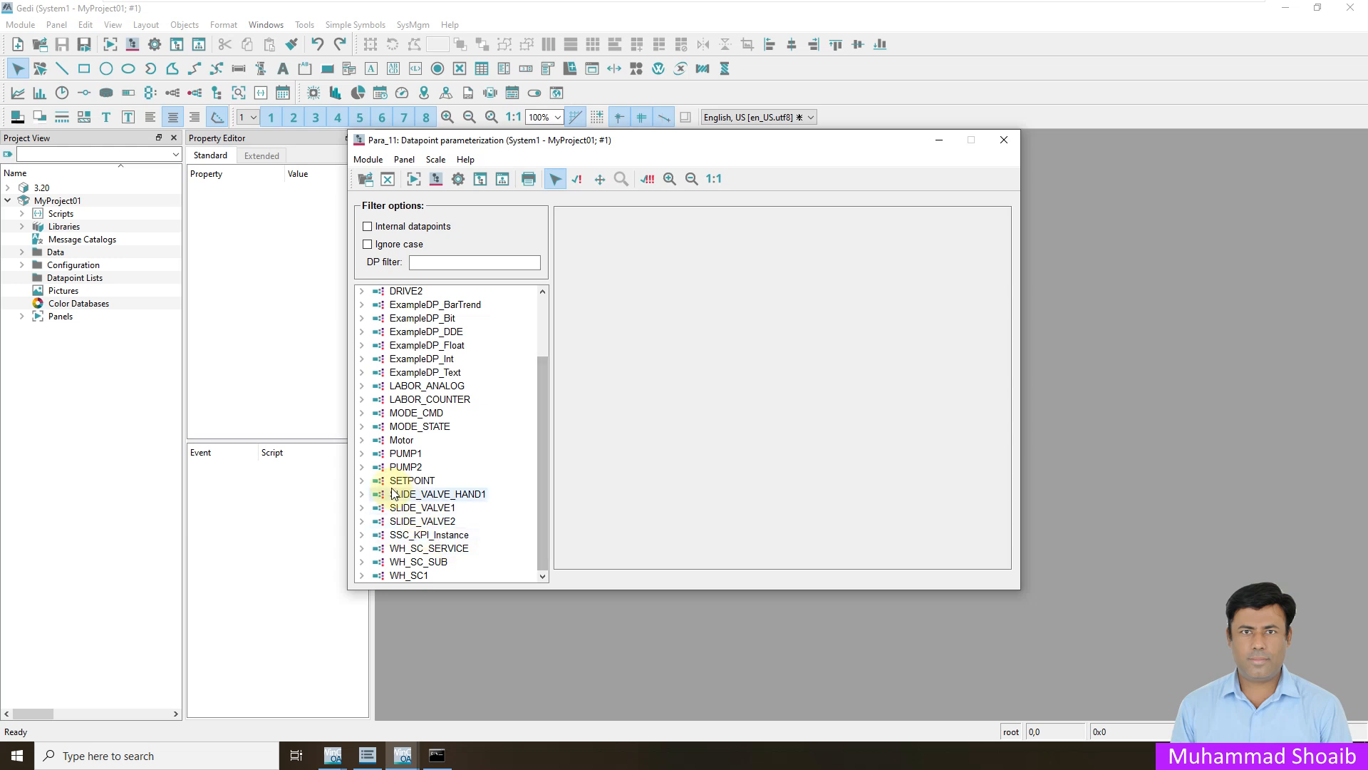
left_click(361, 440)
left_click(376, 468)
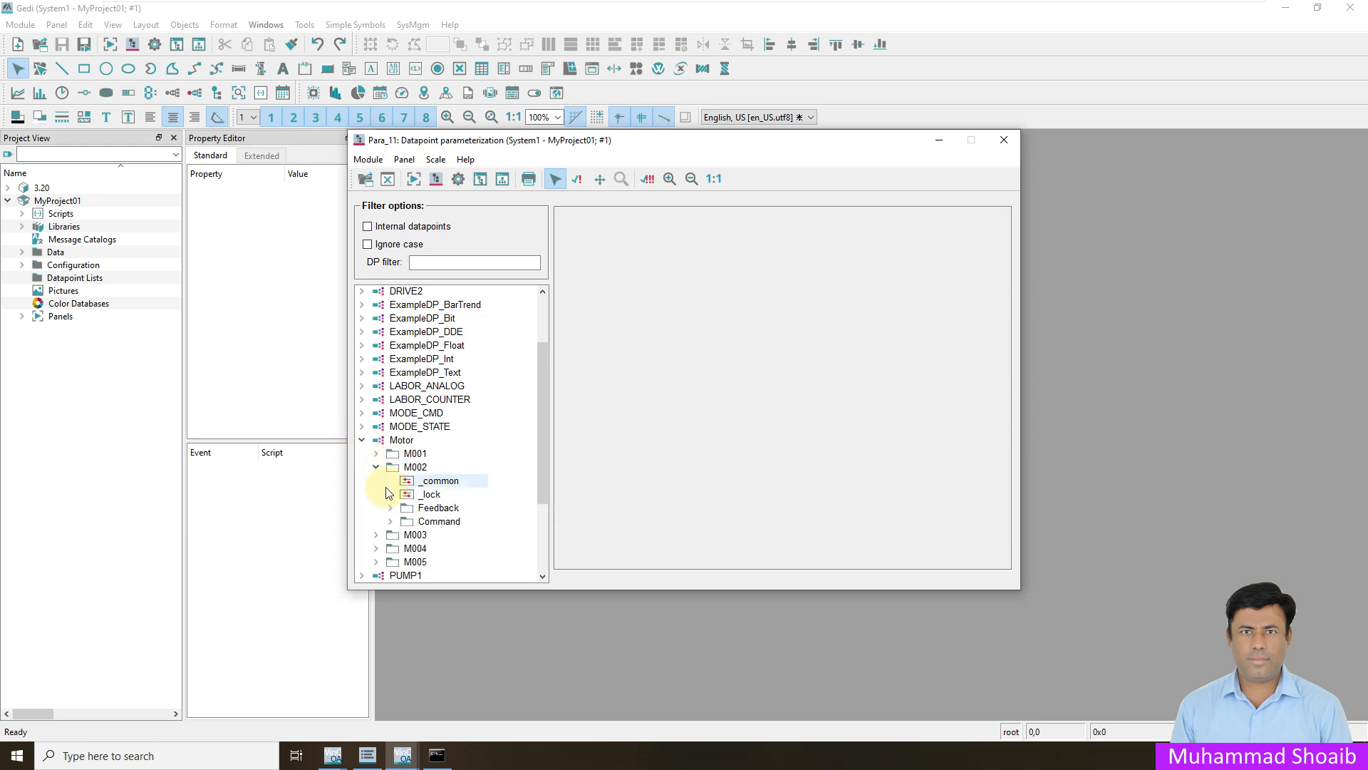
left_click(390, 508)
left_click(404, 547)
scroll(493, 569, "down", 1)
scroll(493, 569, "down", 1)
scroll(479, 559, "up", 1)
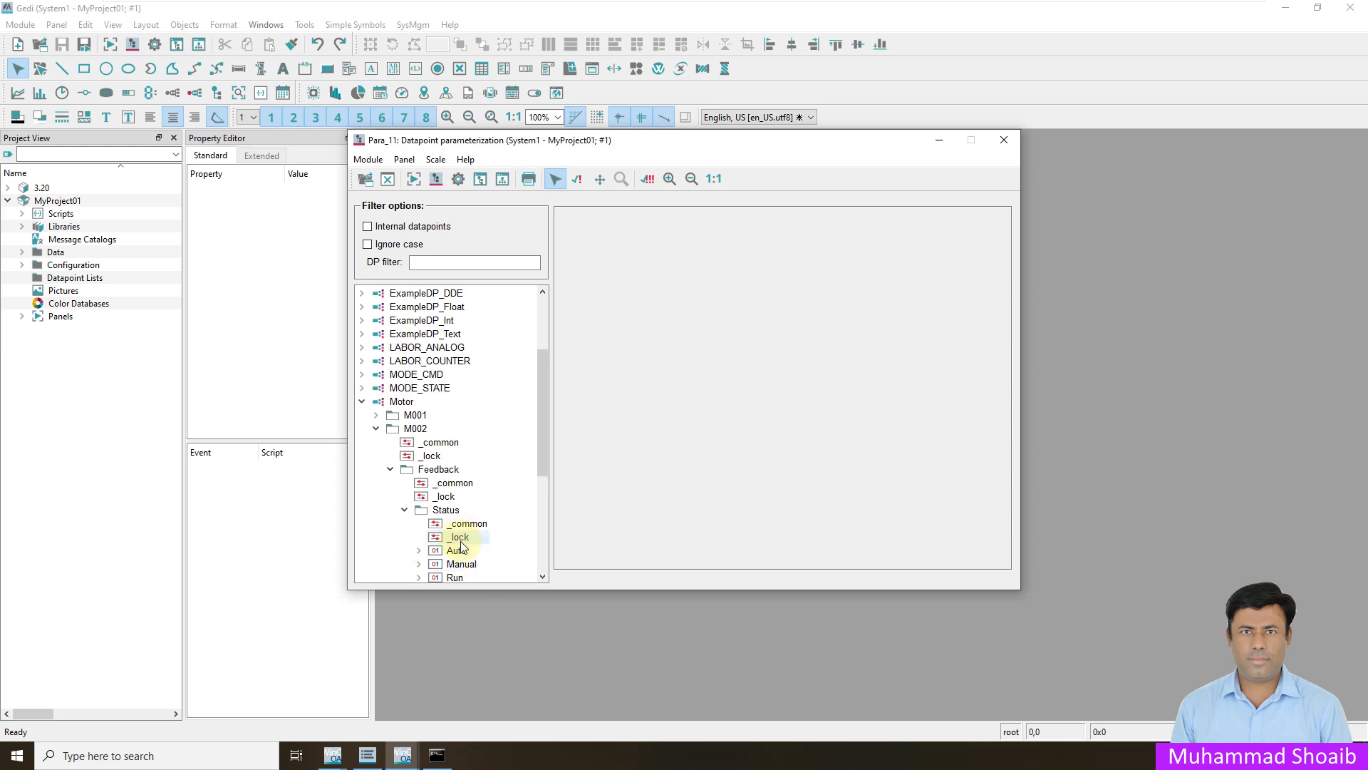
scroll(467, 553, "down", 1)
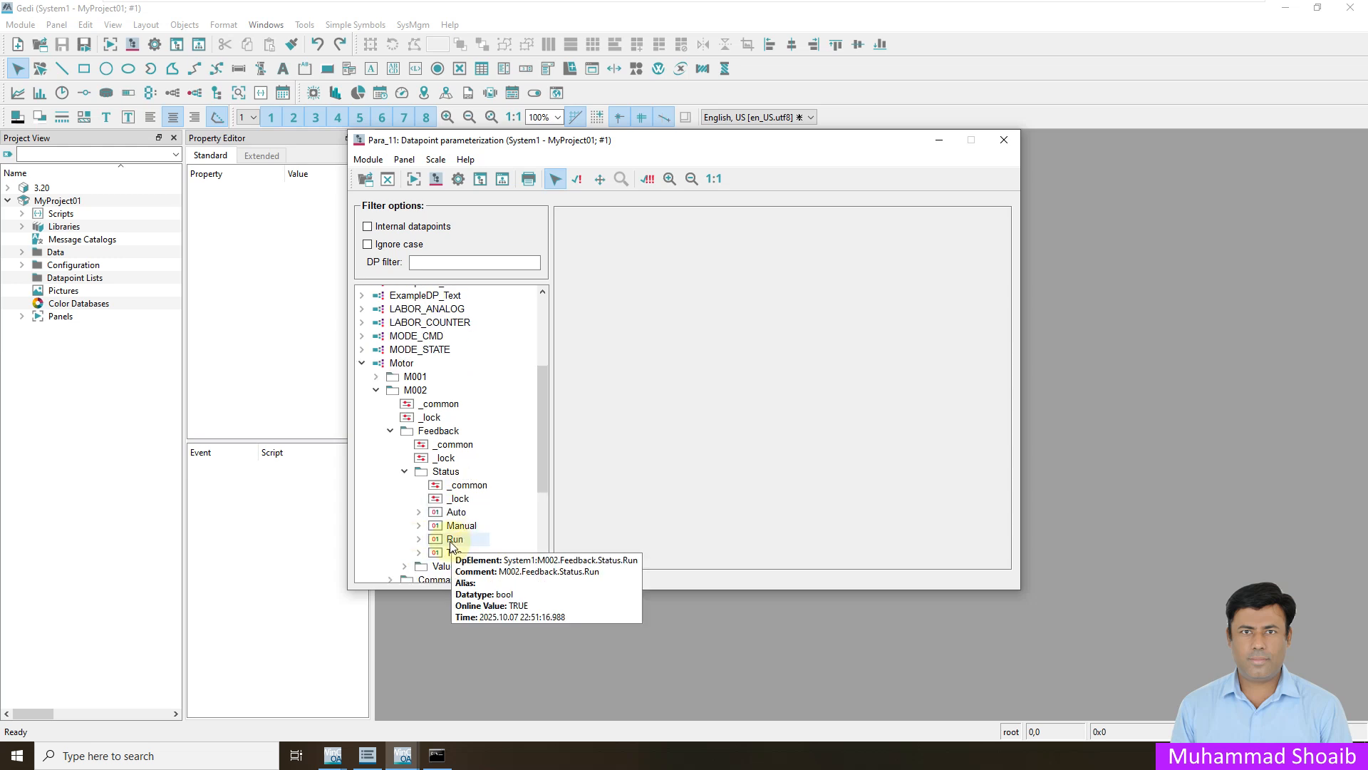
left_click(451, 540)
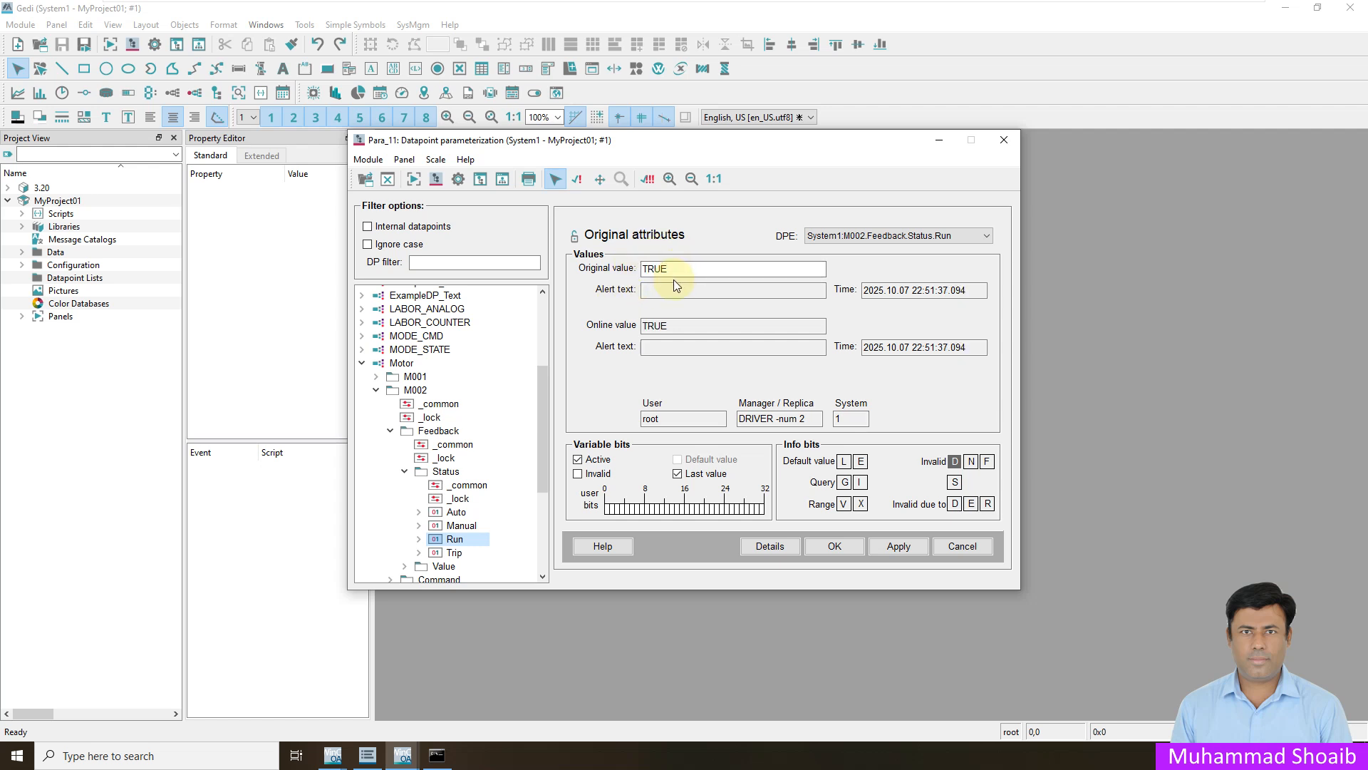
- Insert a periphery address config on the M002.Feedback.Value.Speed element
left_click(403, 473)
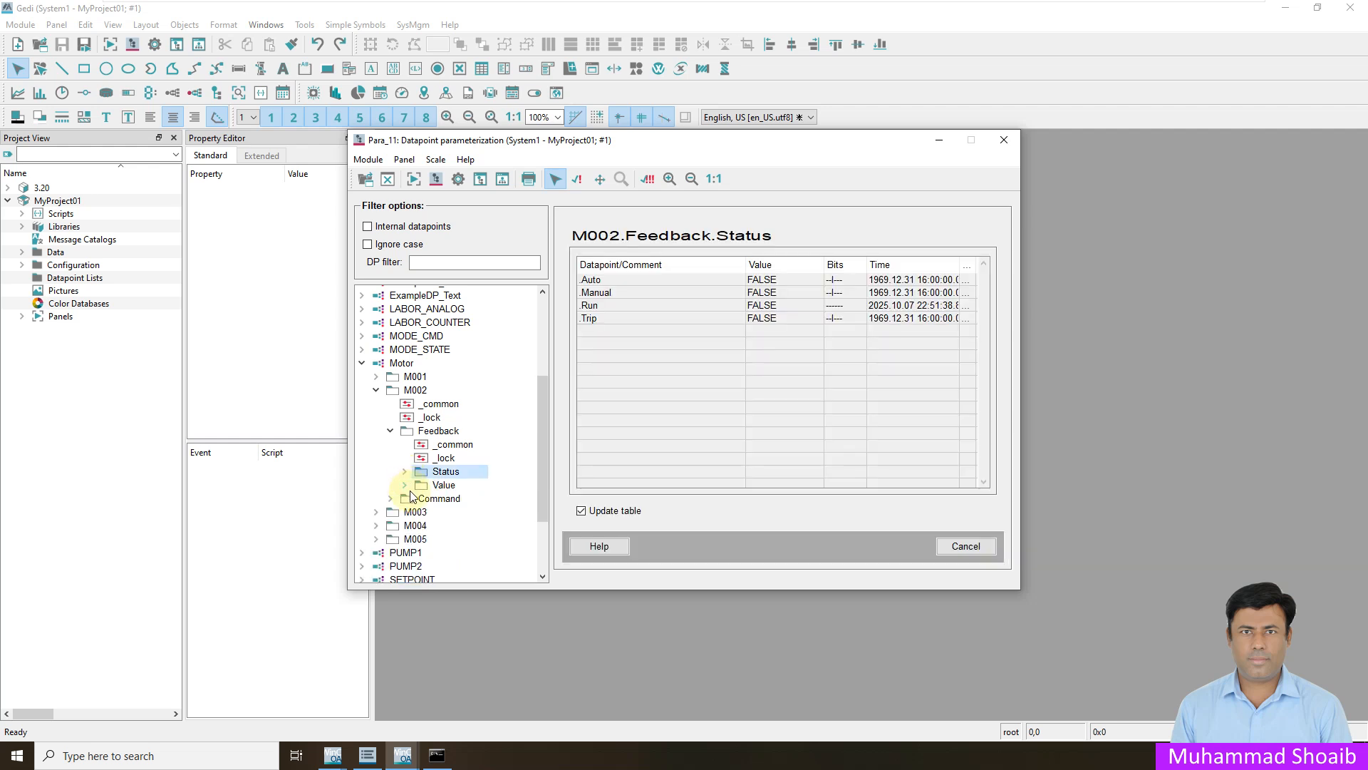
left_click(405, 486)
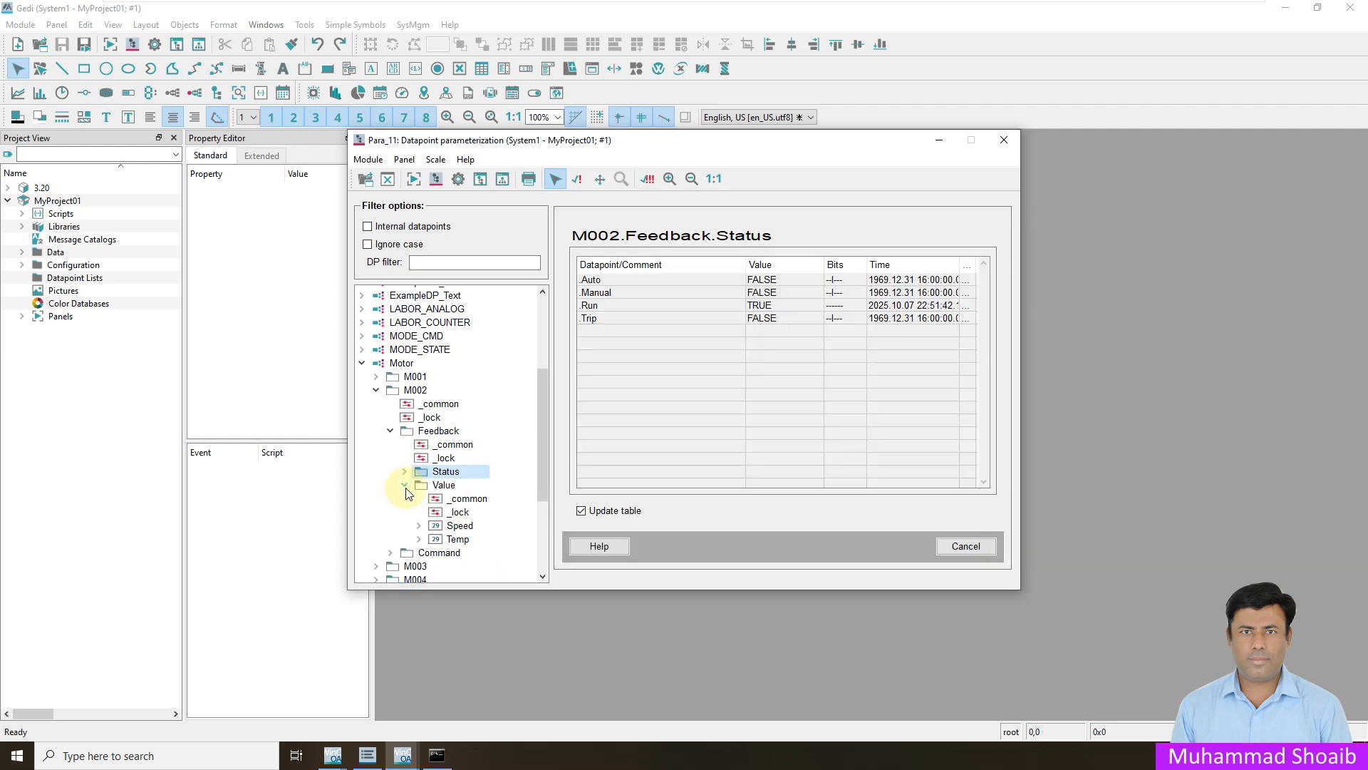
left_click(460, 528)
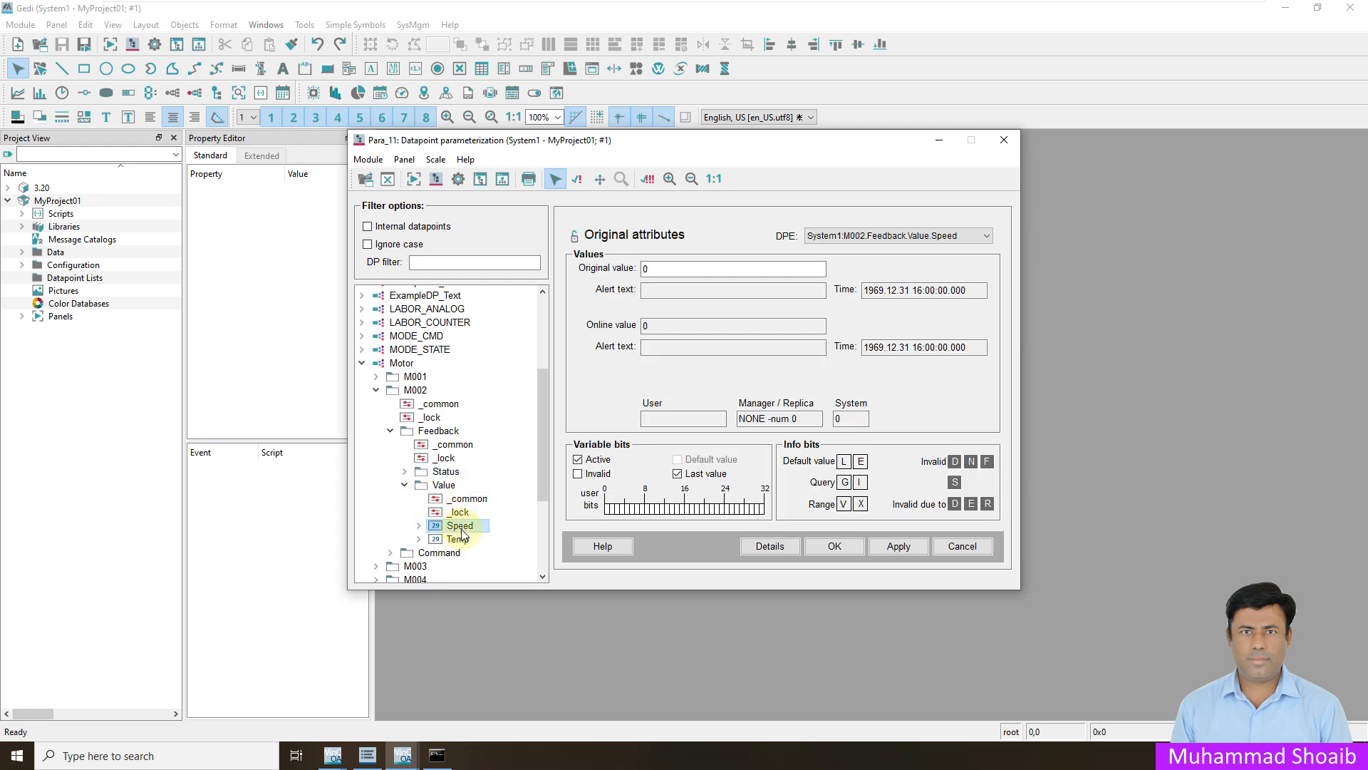
right_click(463, 530)
mouse_move(537, 559)
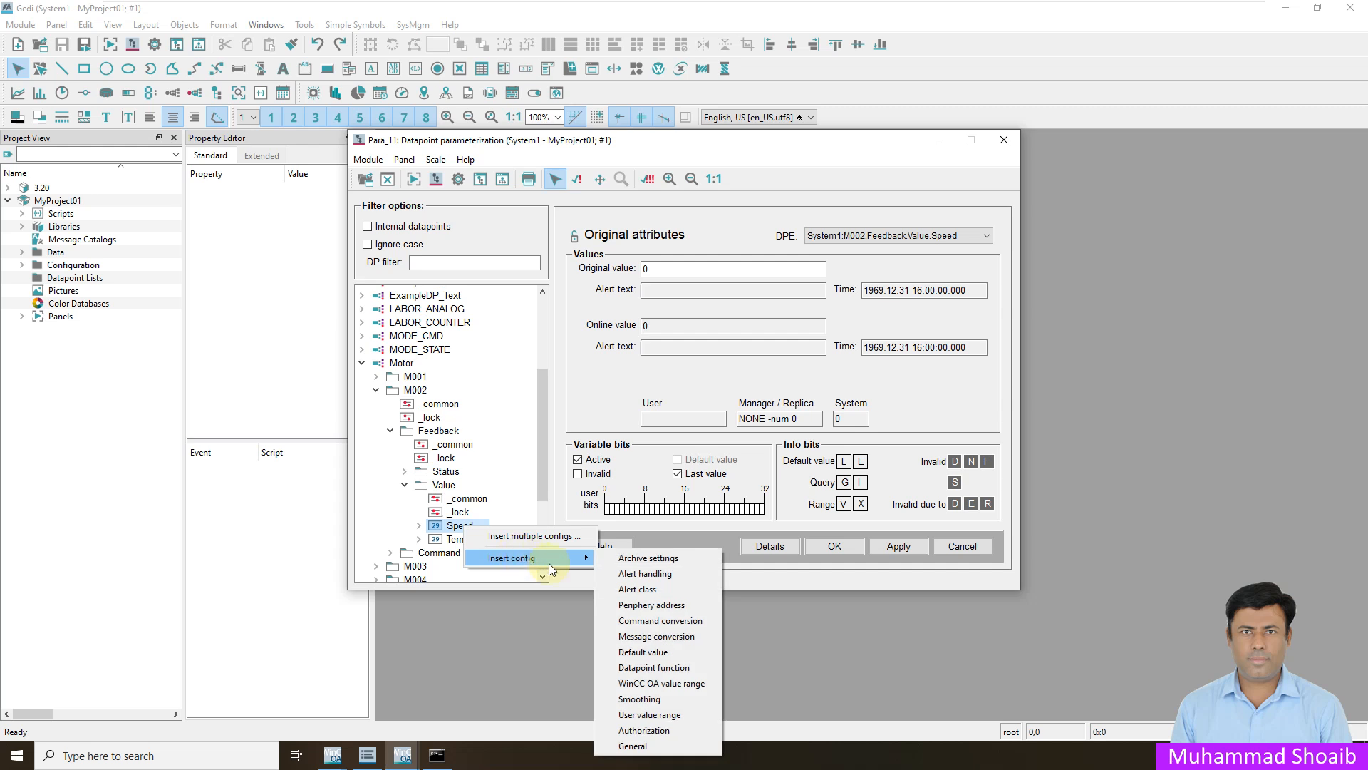
left_click(656, 607)
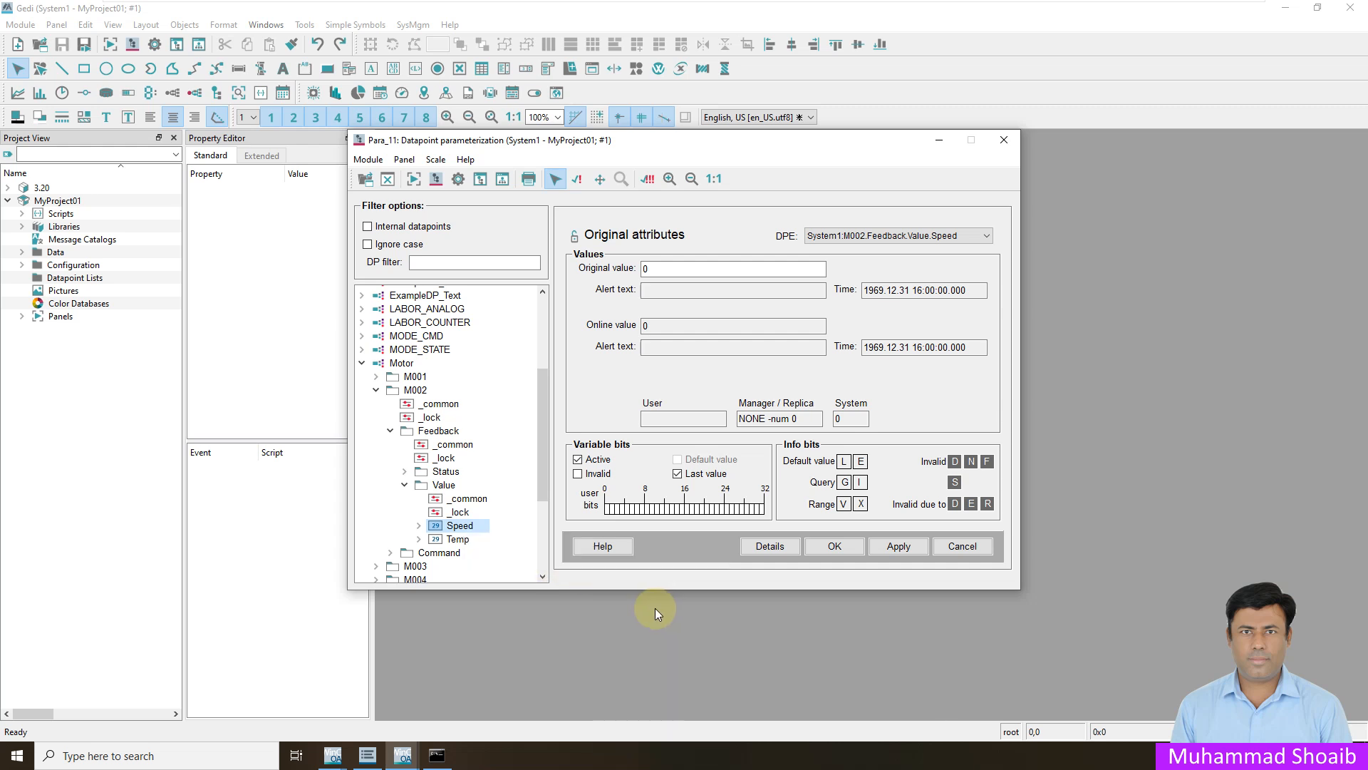
- Choose DNP3 as the driver type for the Speed element's address and open its configuration
left_click(418, 527)
scroll(473, 550, "down", 2)
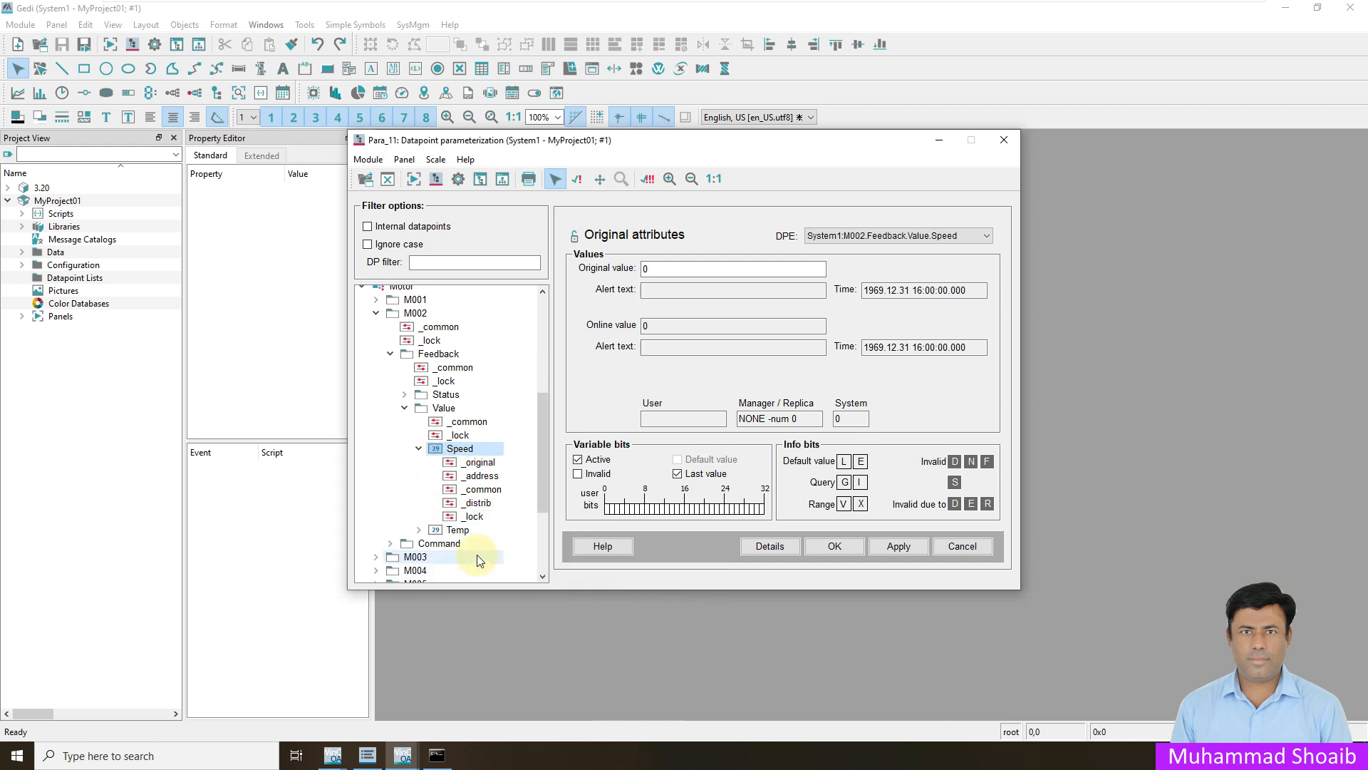
left_click(486, 476)
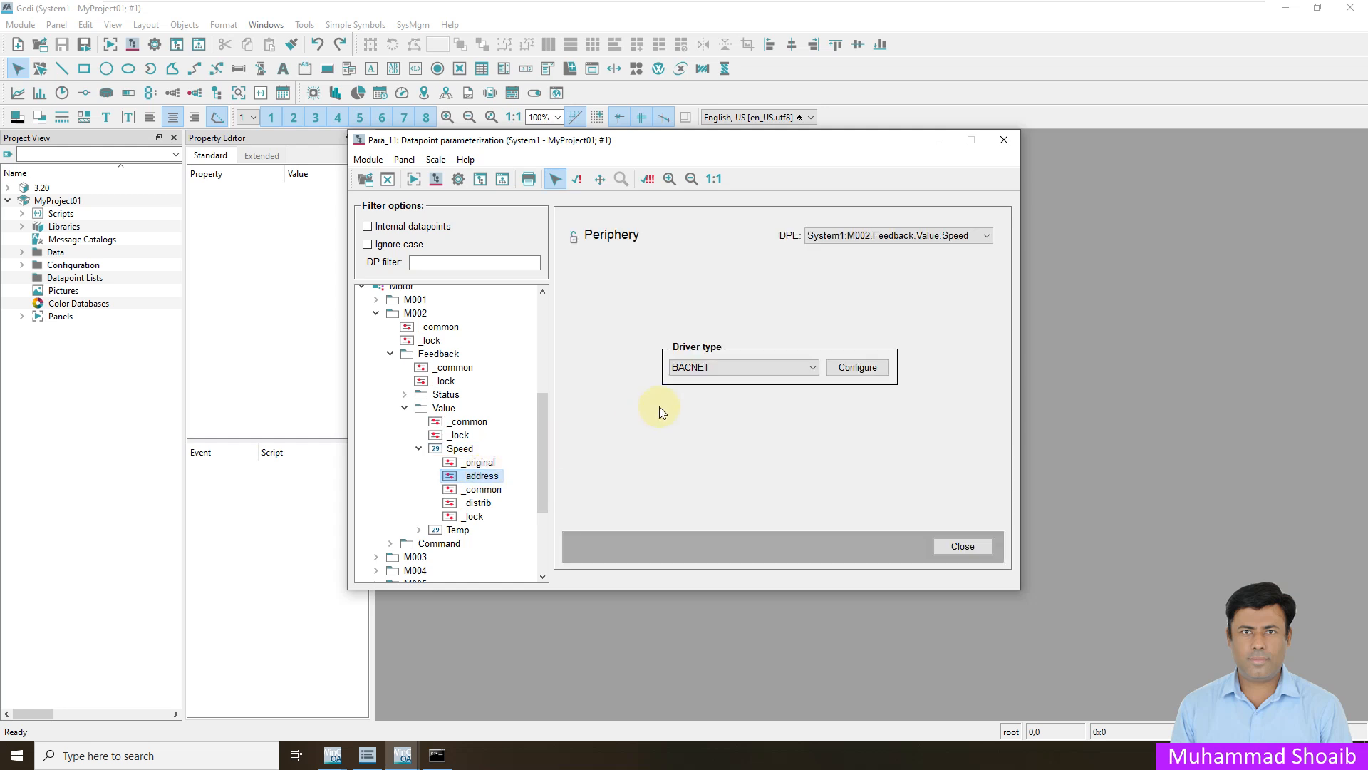
left_click(685, 368)
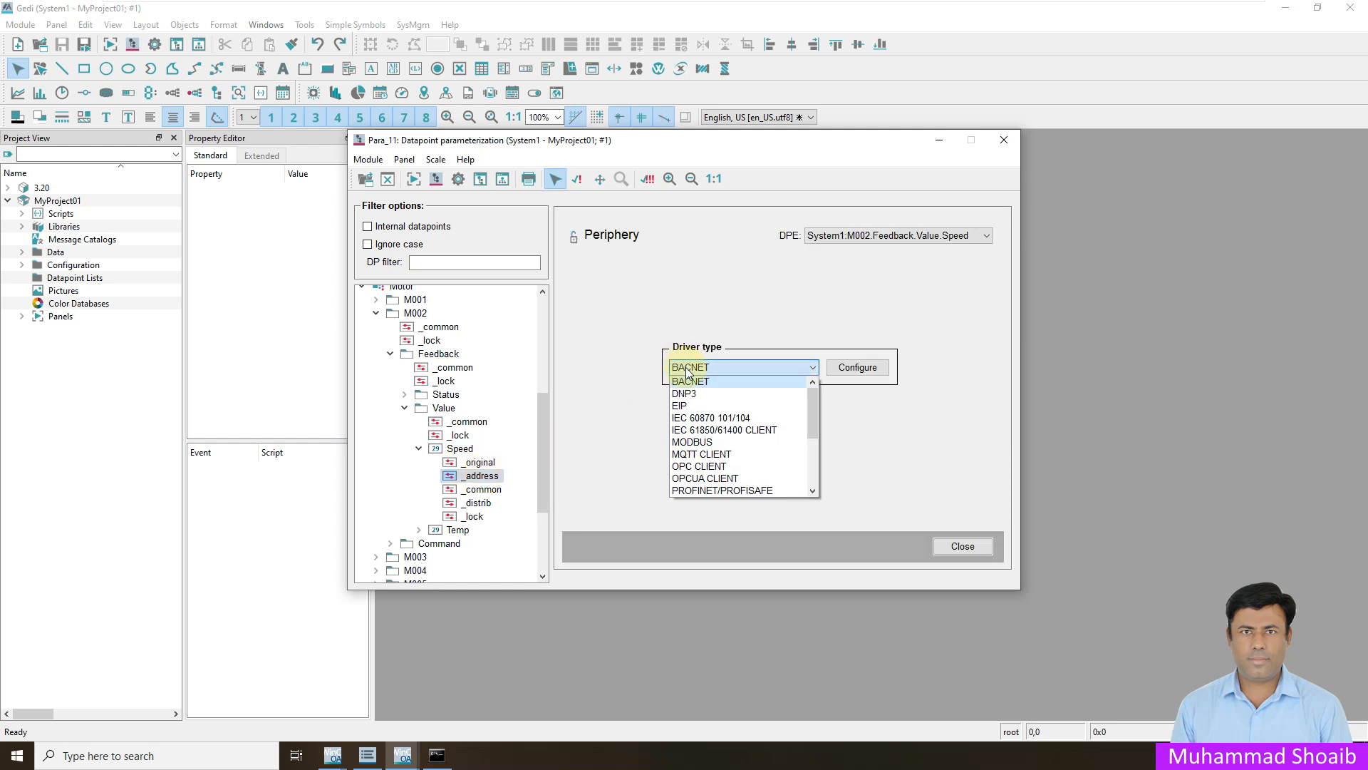
left_click(691, 395)
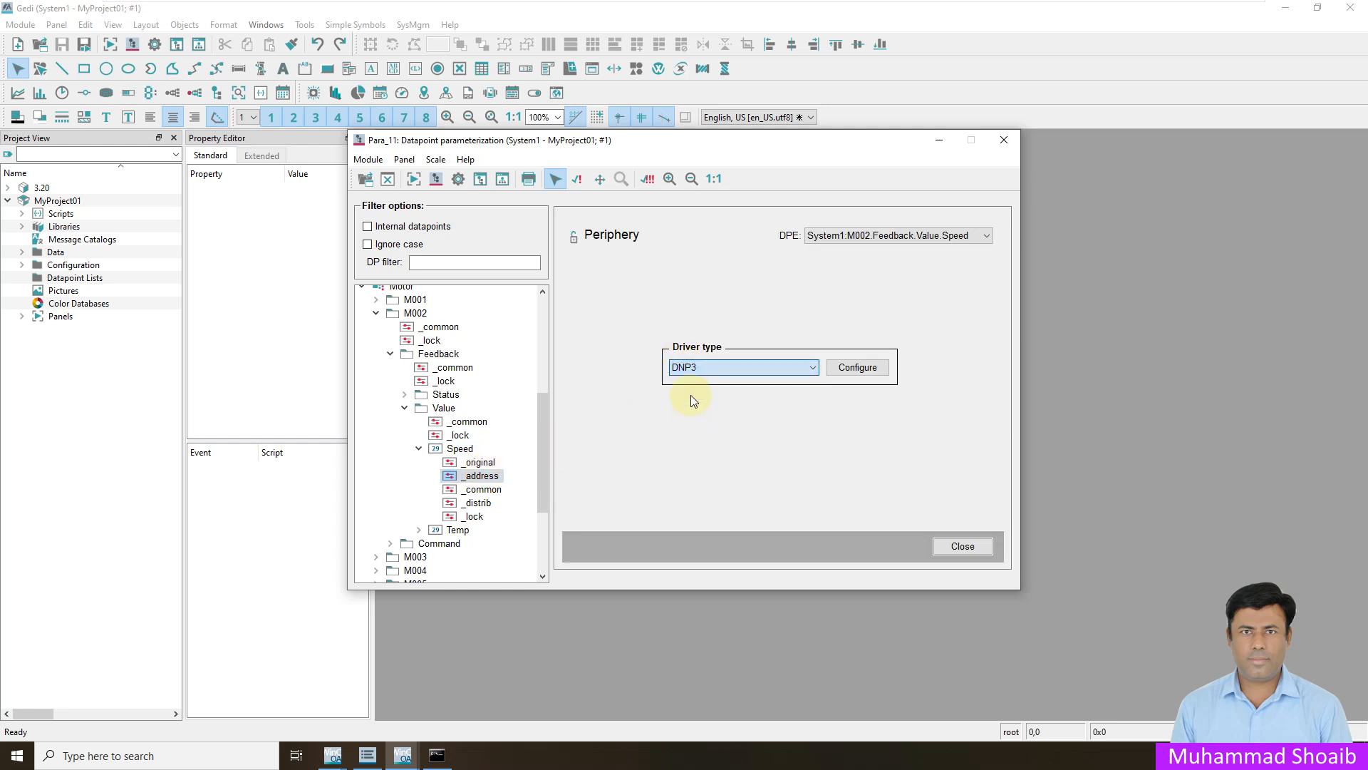
left_click(833, 369)
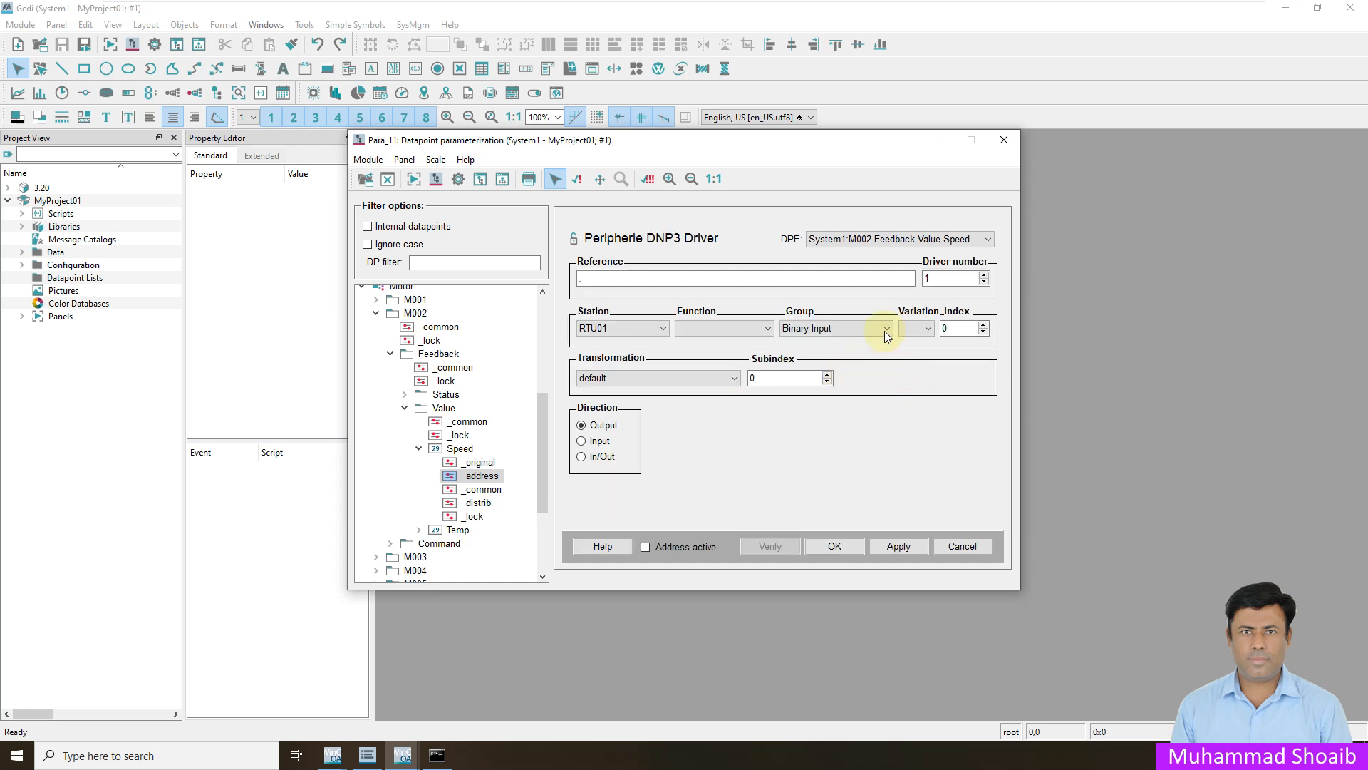
- Set the address's driver number to 2 and check it against the DNP3 Driver entry in the project console
left_click(986, 276)
left_click(333, 755)
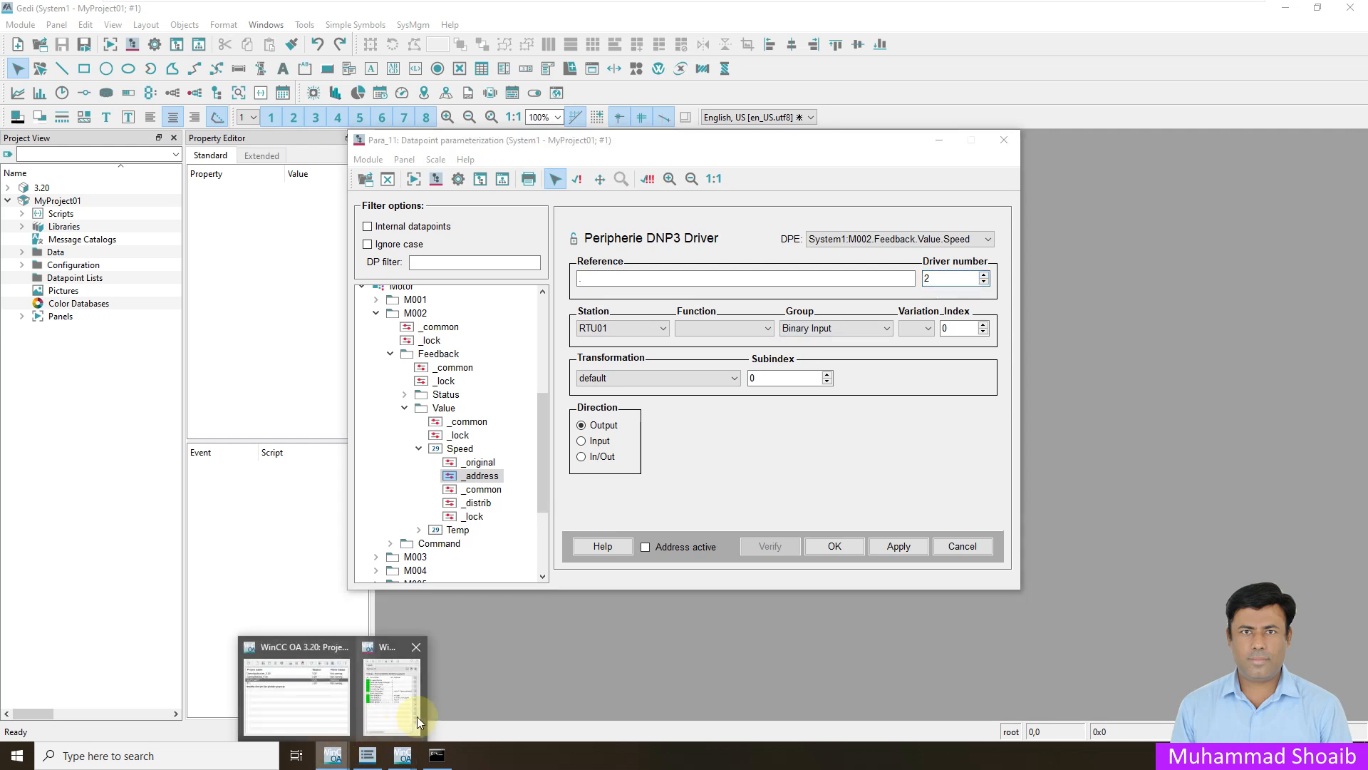
left_click(417, 716)
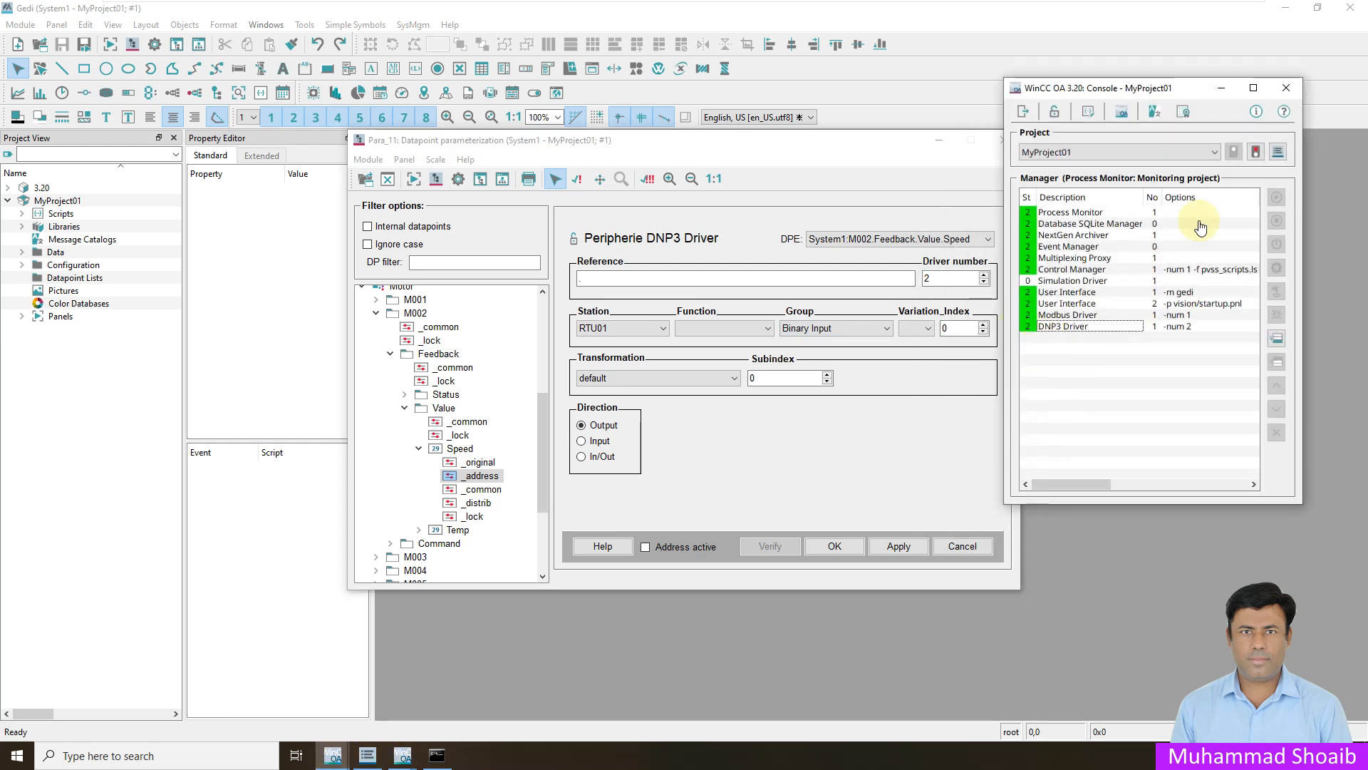
left_click(1215, 91)
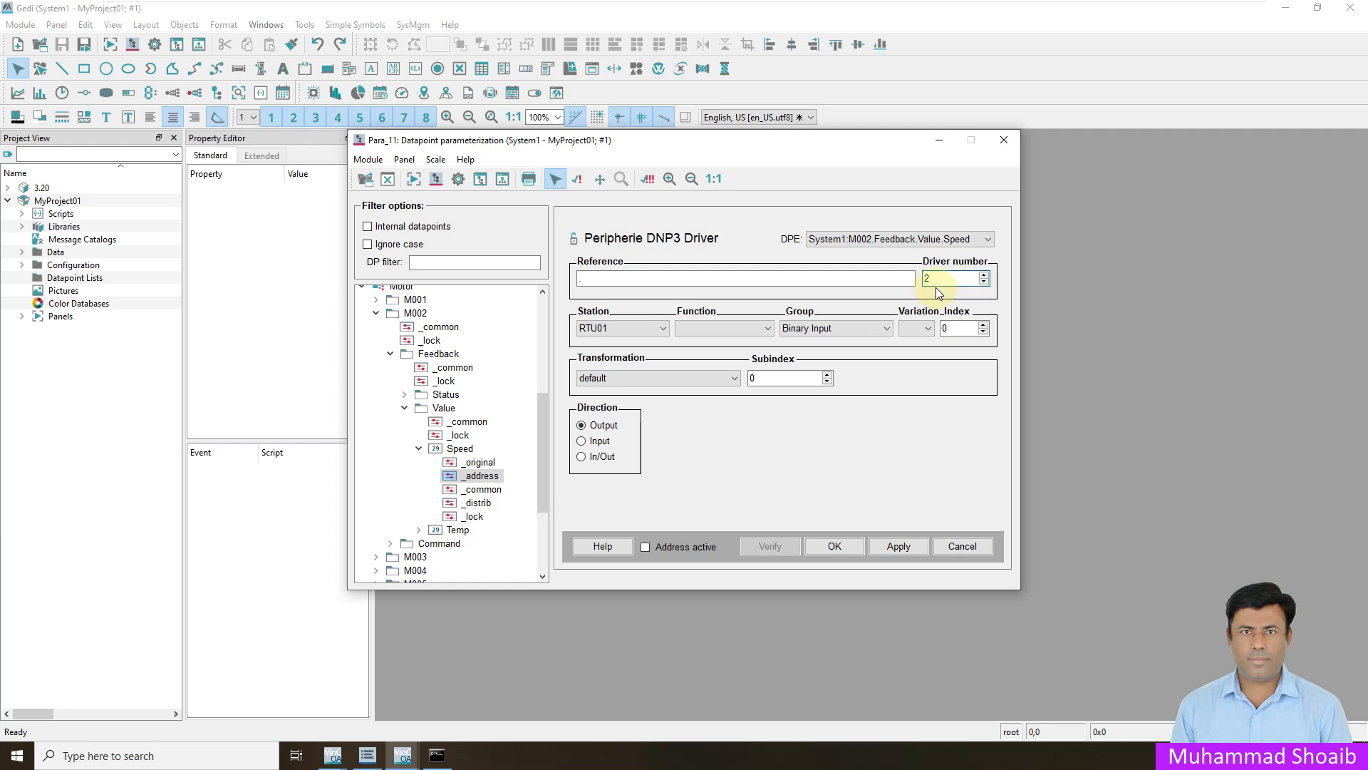
- Set the Speed address to the Analog Input group, with Input direction and Polling through the 1Sec poll group
left_click(836, 330)
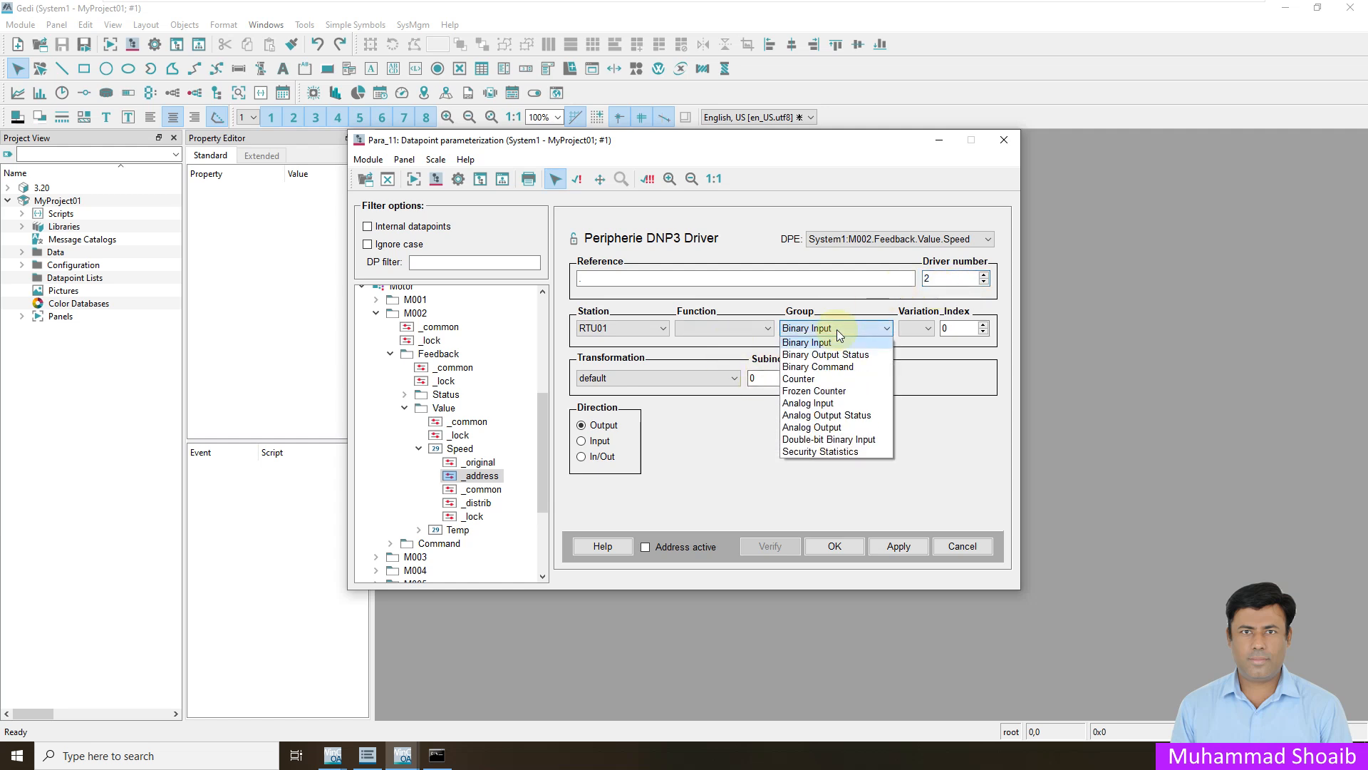
left_click(816, 403)
left_click(599, 442)
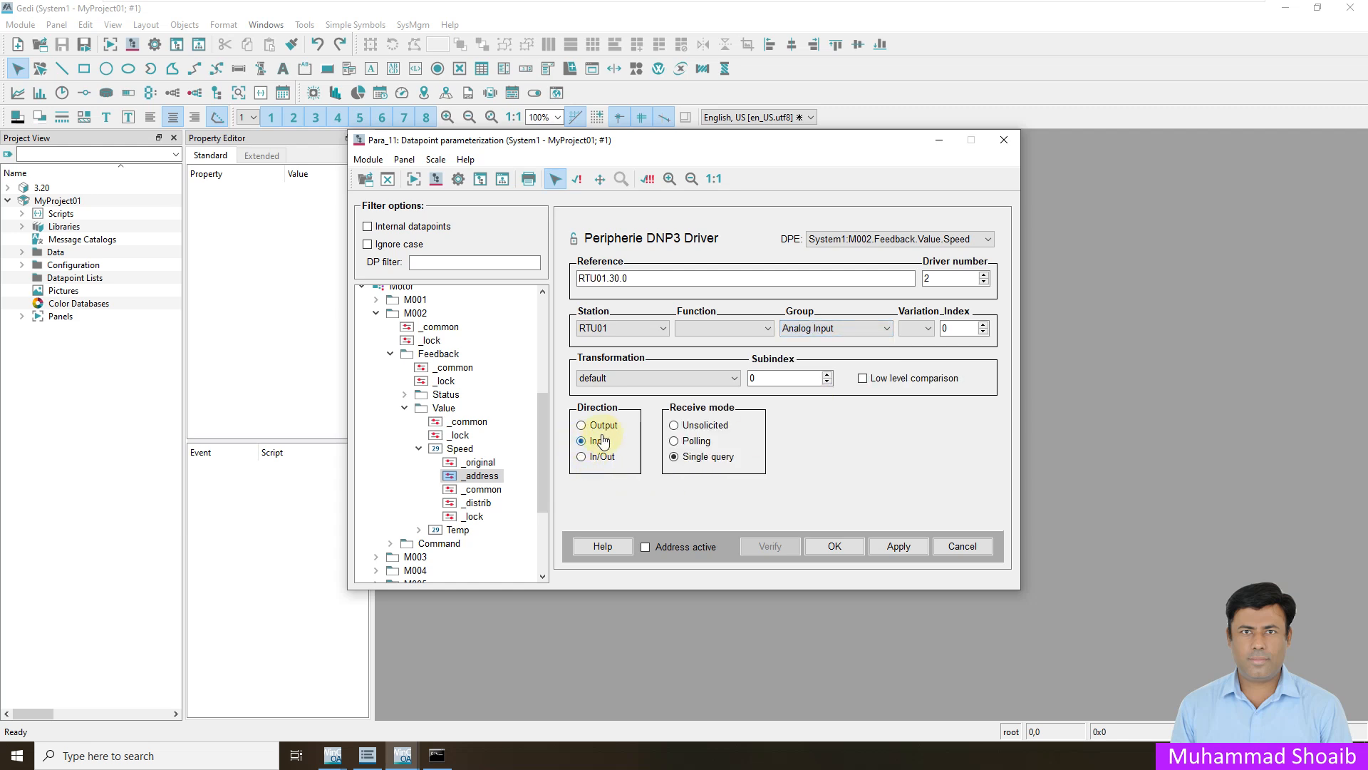
left_click(686, 443)
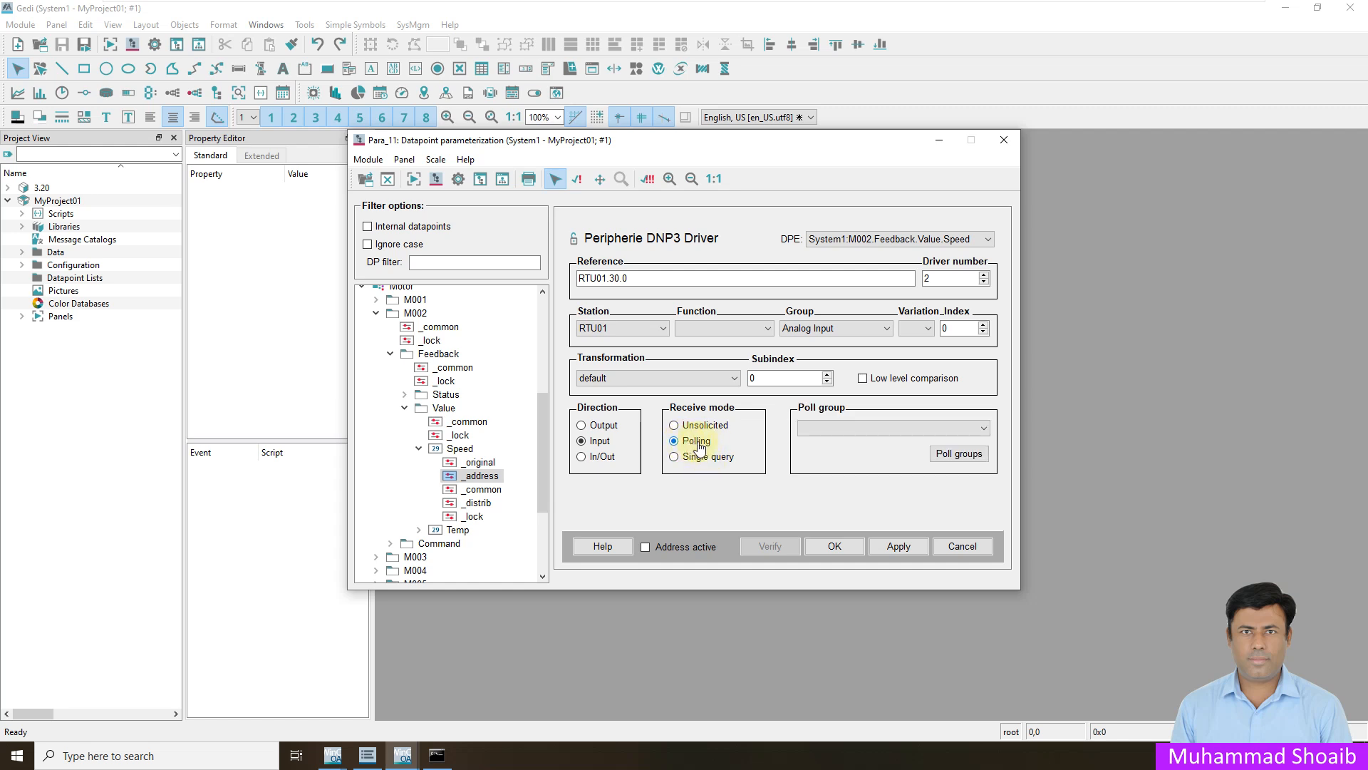
left_click(809, 426)
left_click(820, 453)
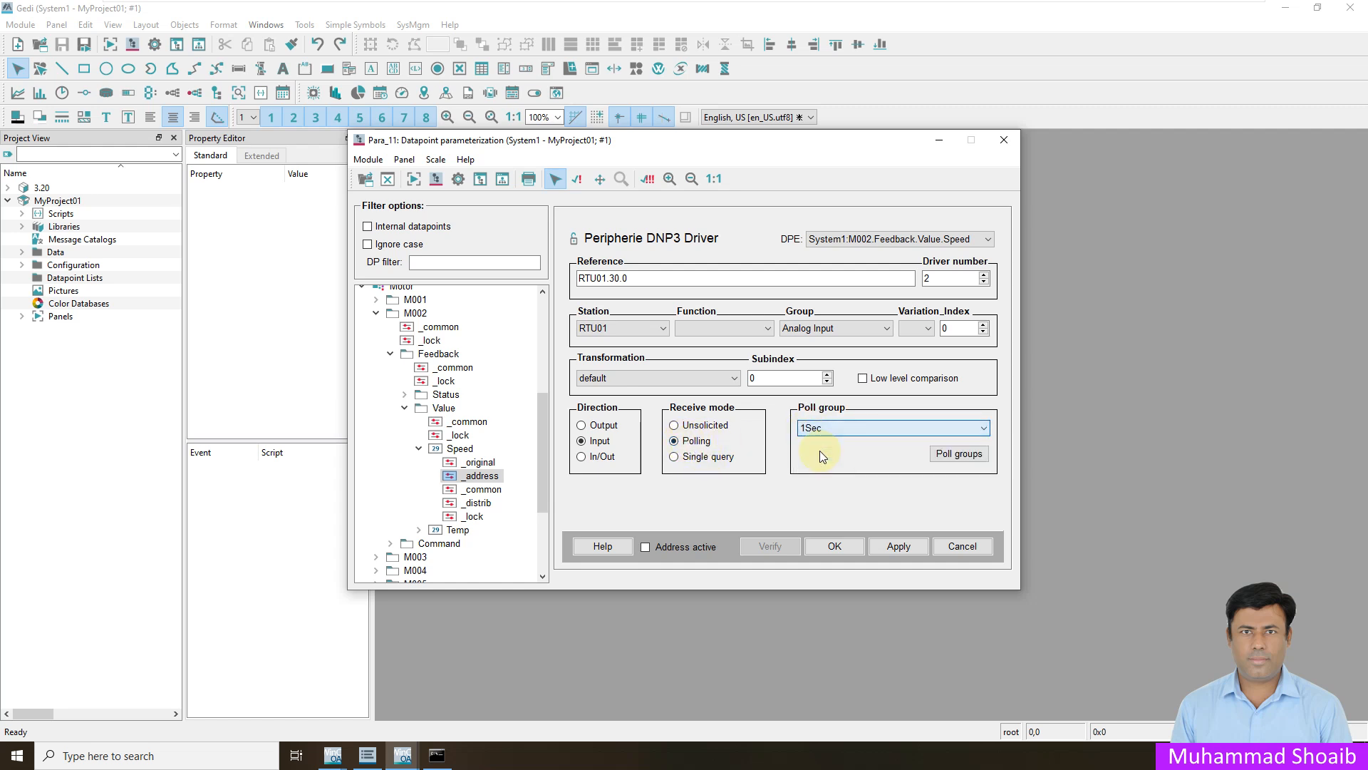
- Set the Speed address's variation to 1 and its index to 1
left_click(932, 278)
left_click(925, 328)
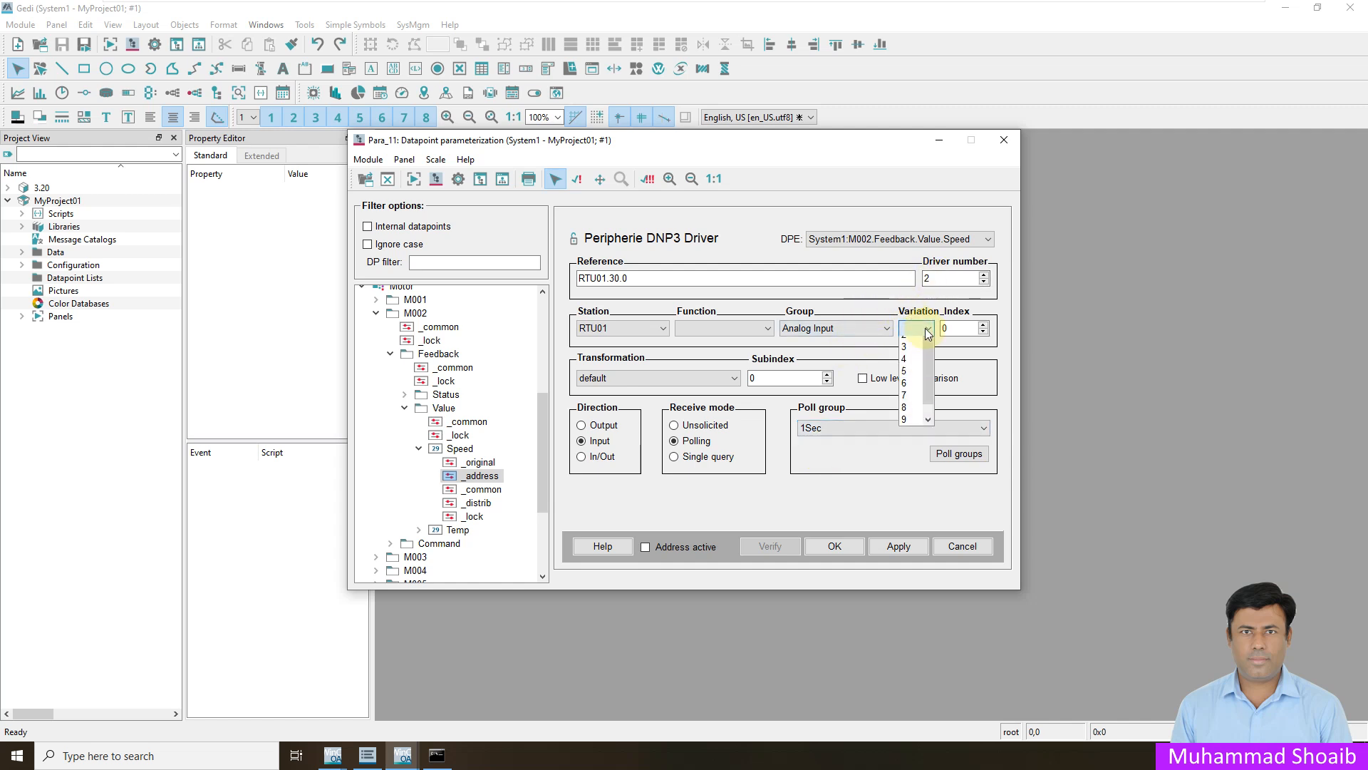
left_click(915, 353)
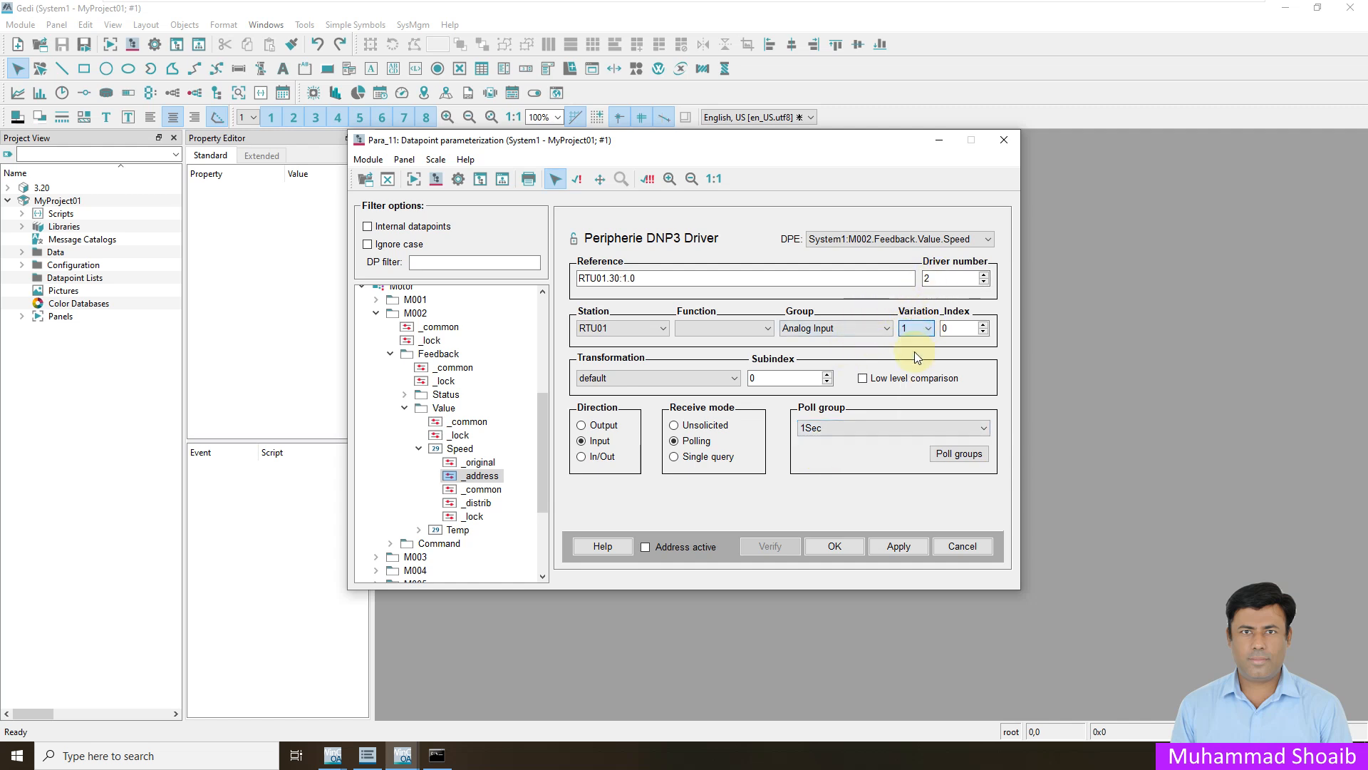
left_click(984, 325)
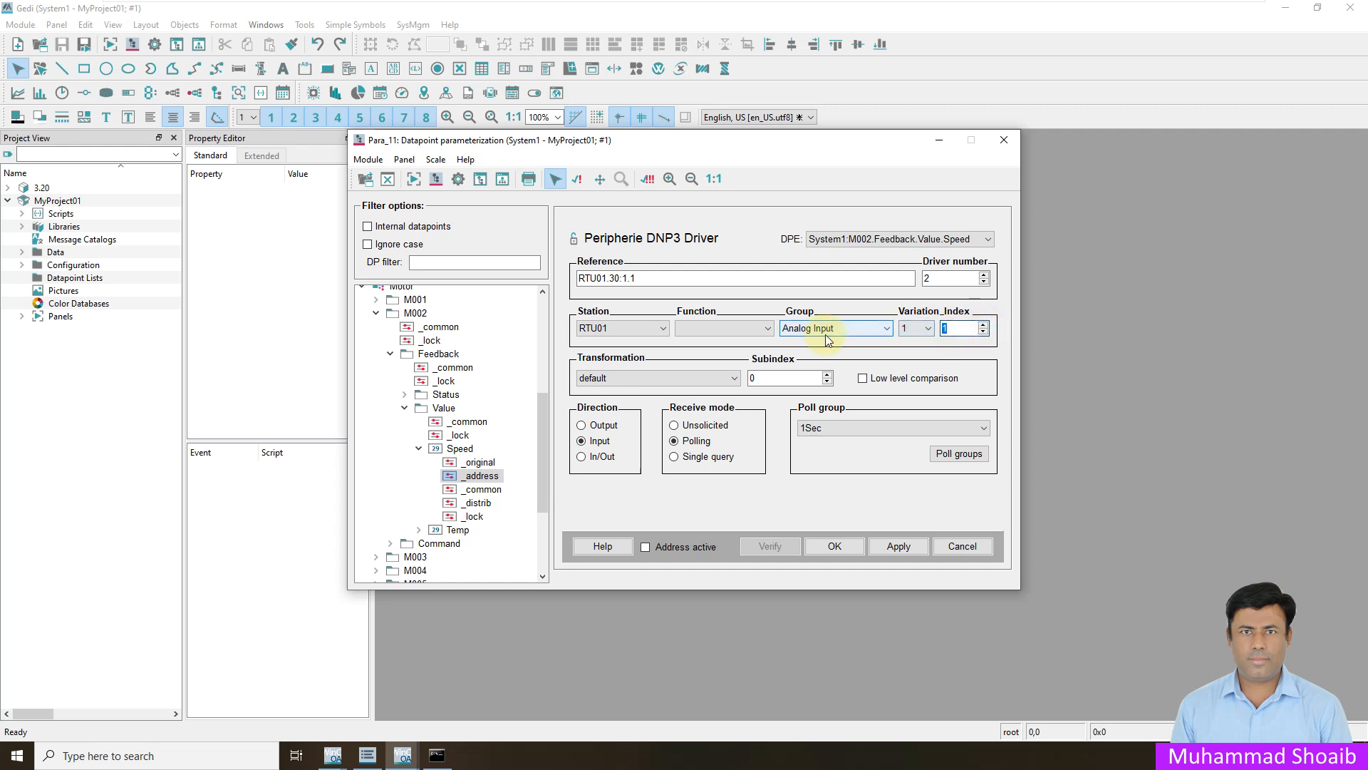
left_click(955, 330)
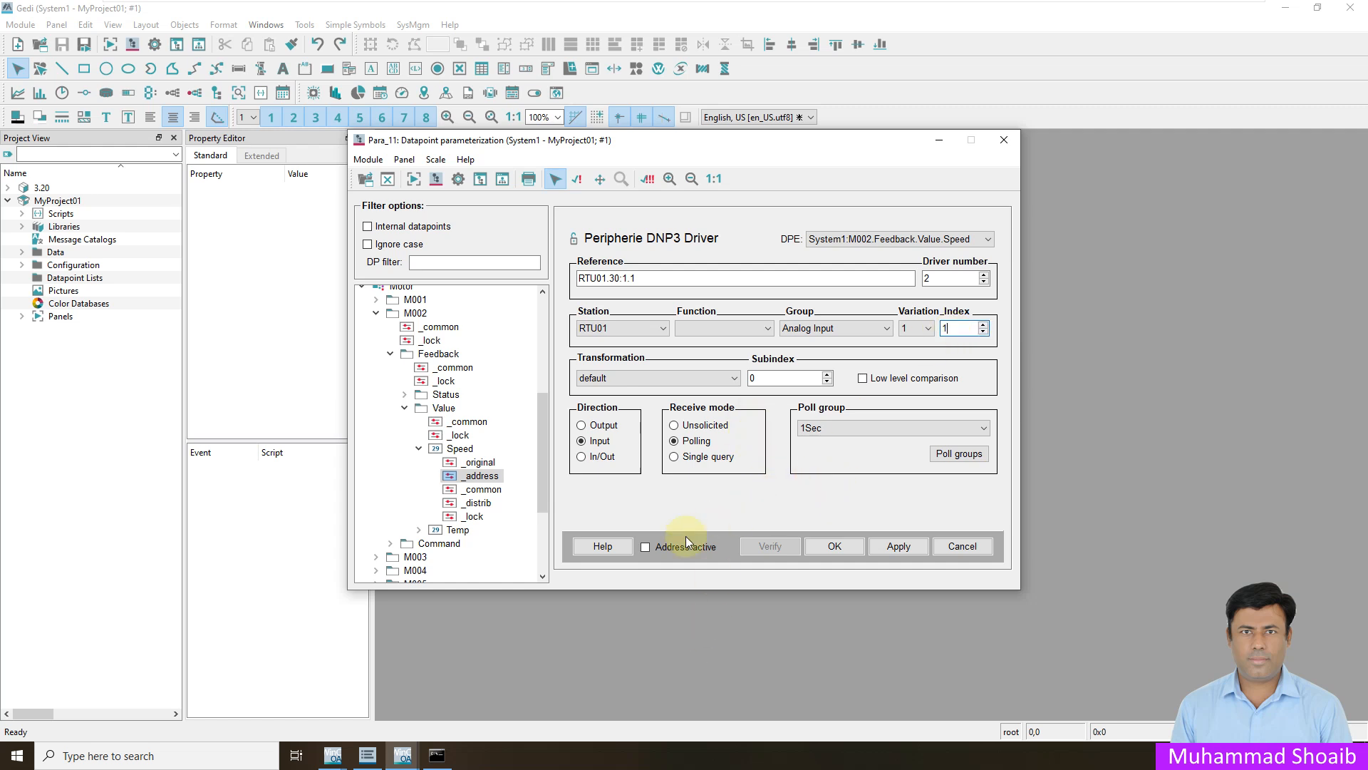
- Activate, apply and verify the Speed address, accept it, and display the Speed element's online value
left_click(644, 546)
left_click(900, 546)
left_click(769, 551)
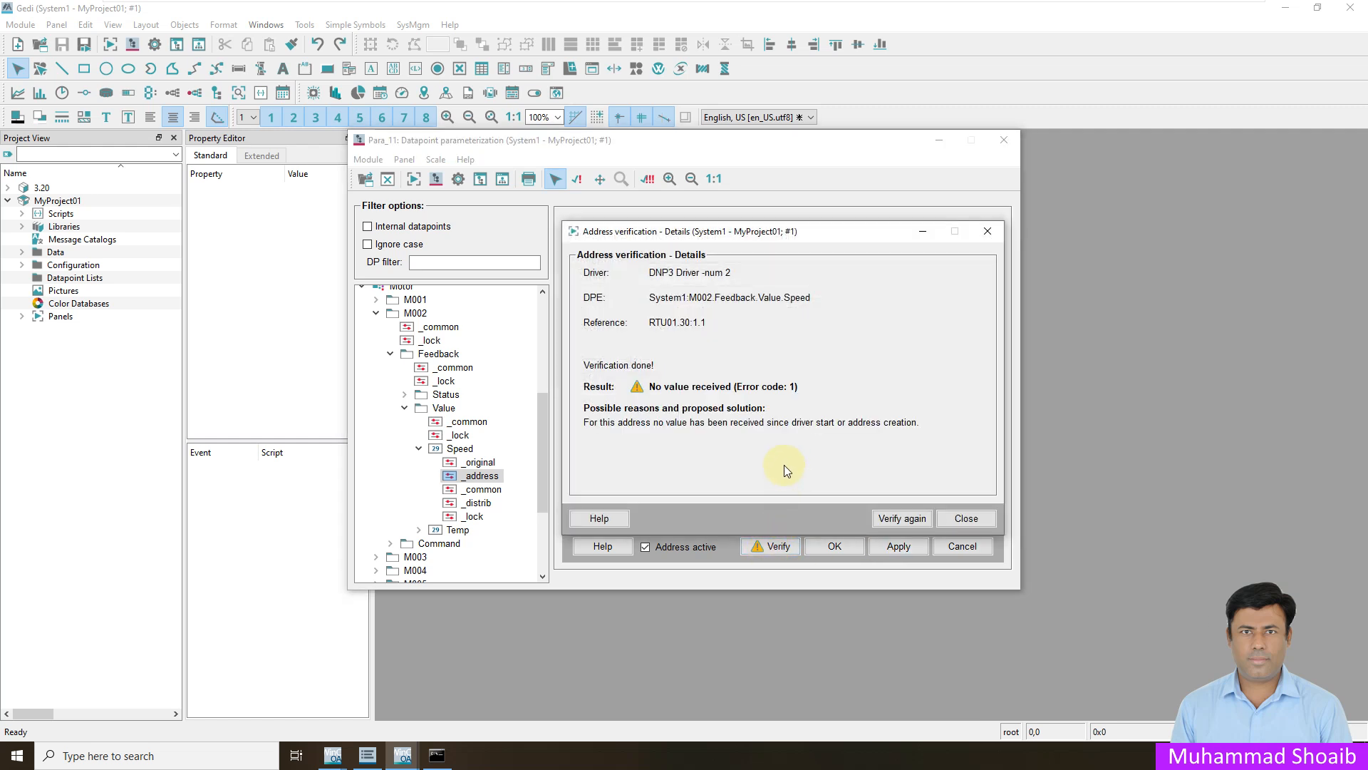
left_click(892, 523)
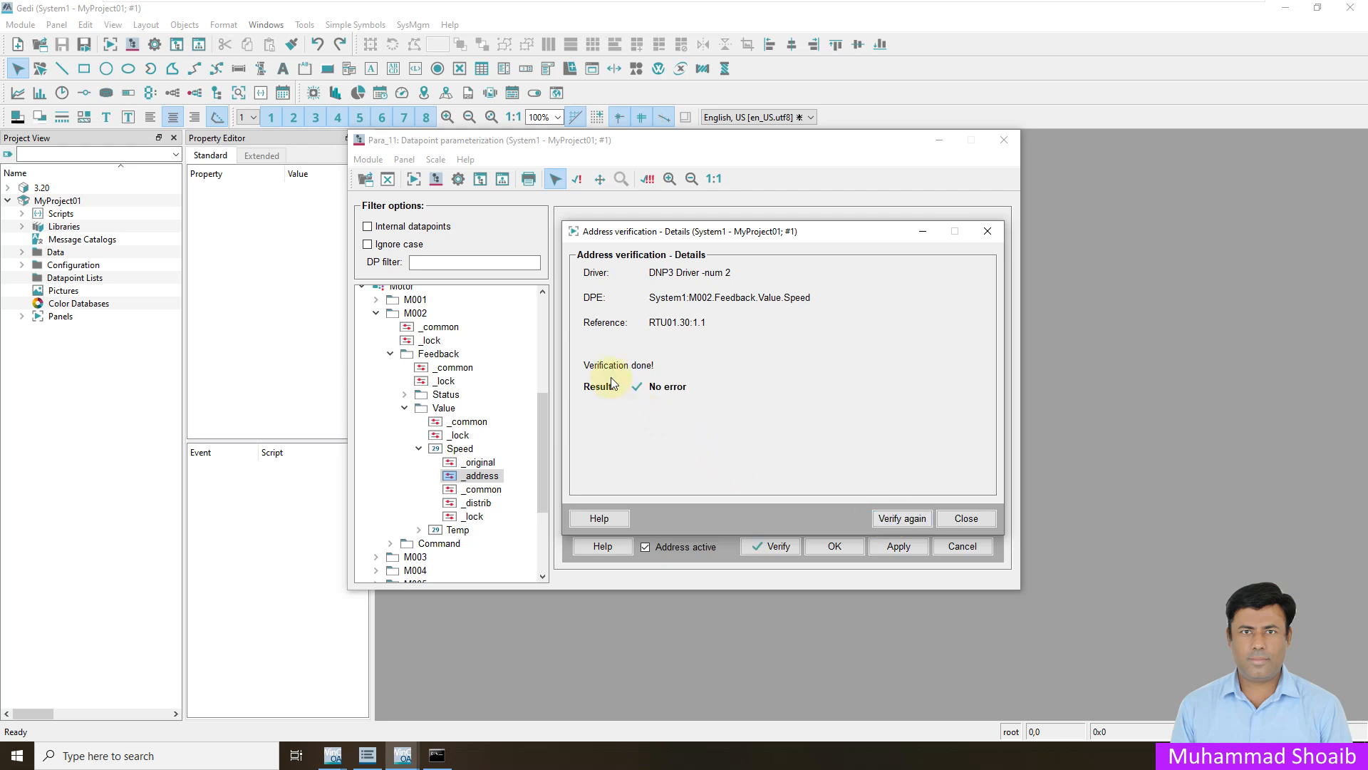
left_click(948, 518)
left_click(852, 547)
left_click(467, 450)
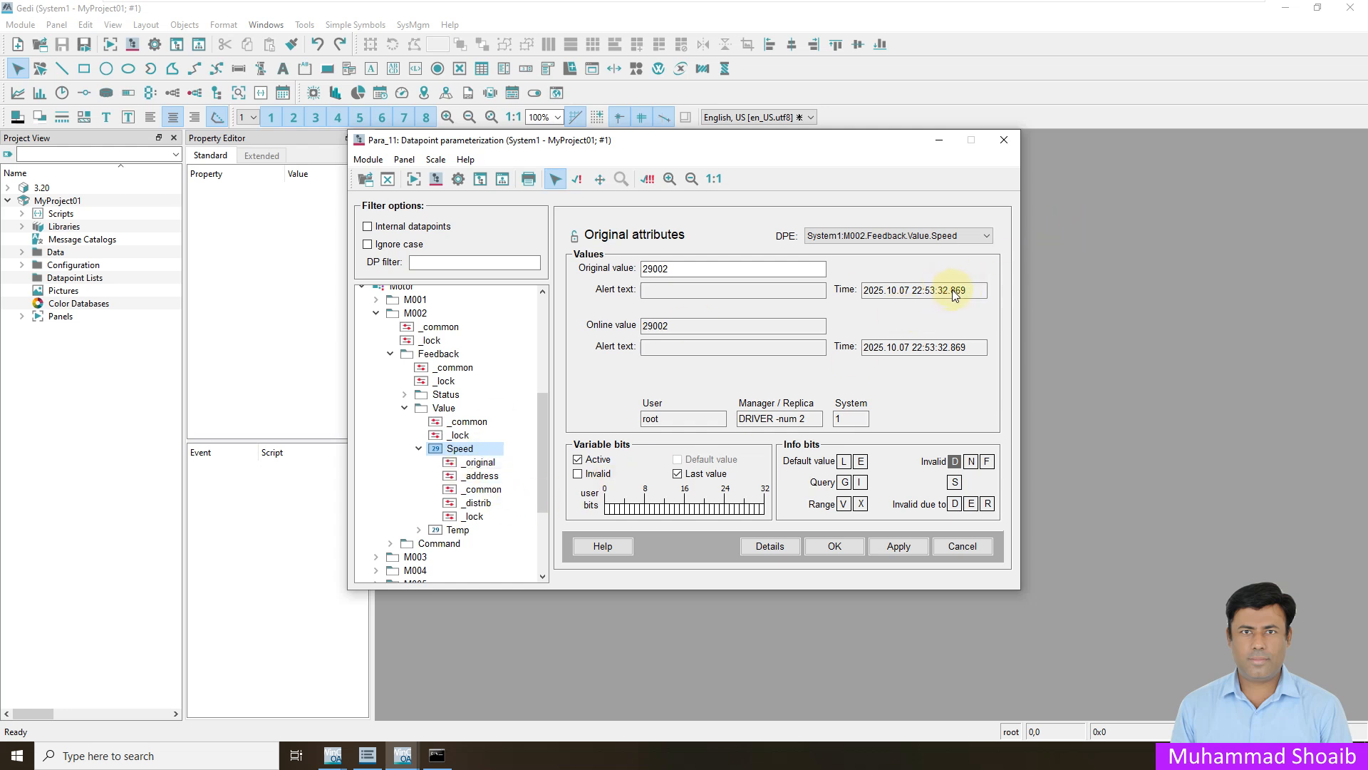
- Change the Speed address's receive mode to Unsolicited, apply and accept it, and check the element's online value
left_click(481, 475)
left_click(687, 441)
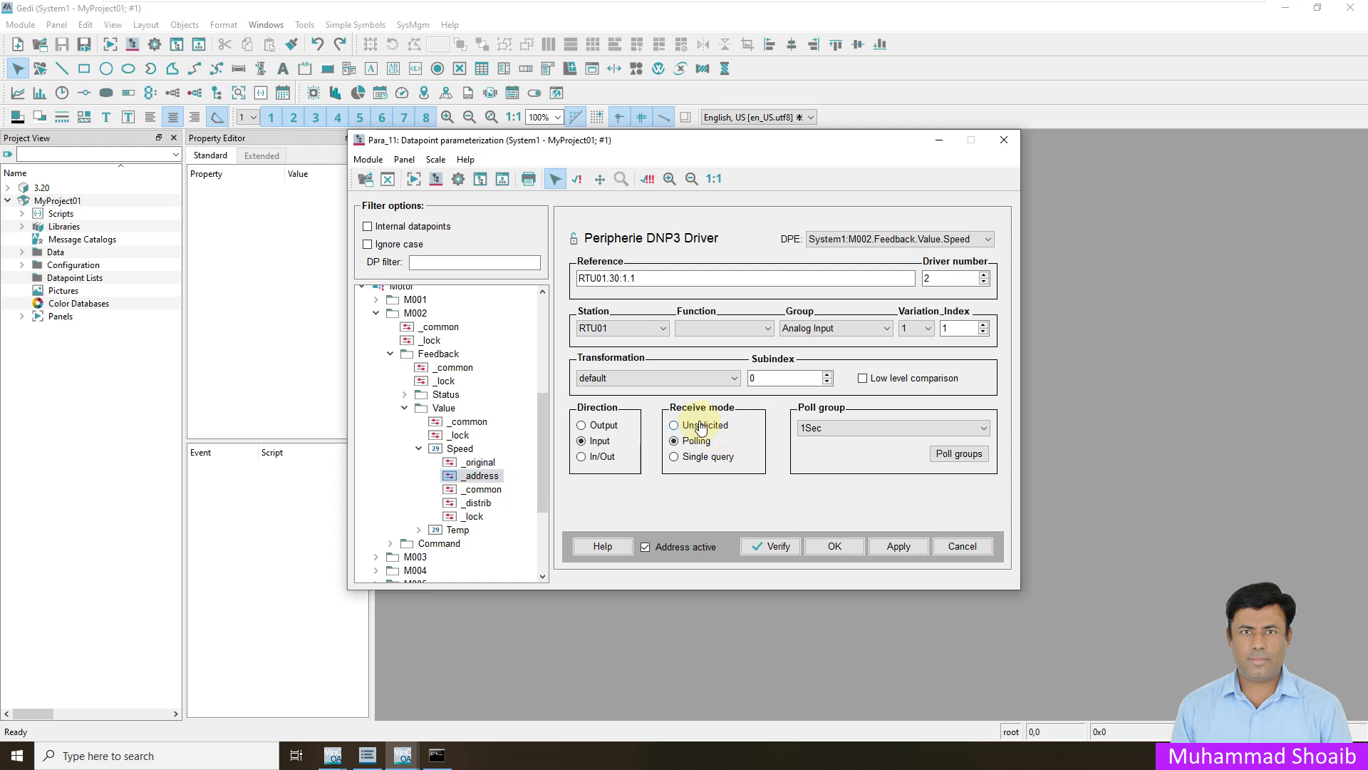
left_click(698, 426)
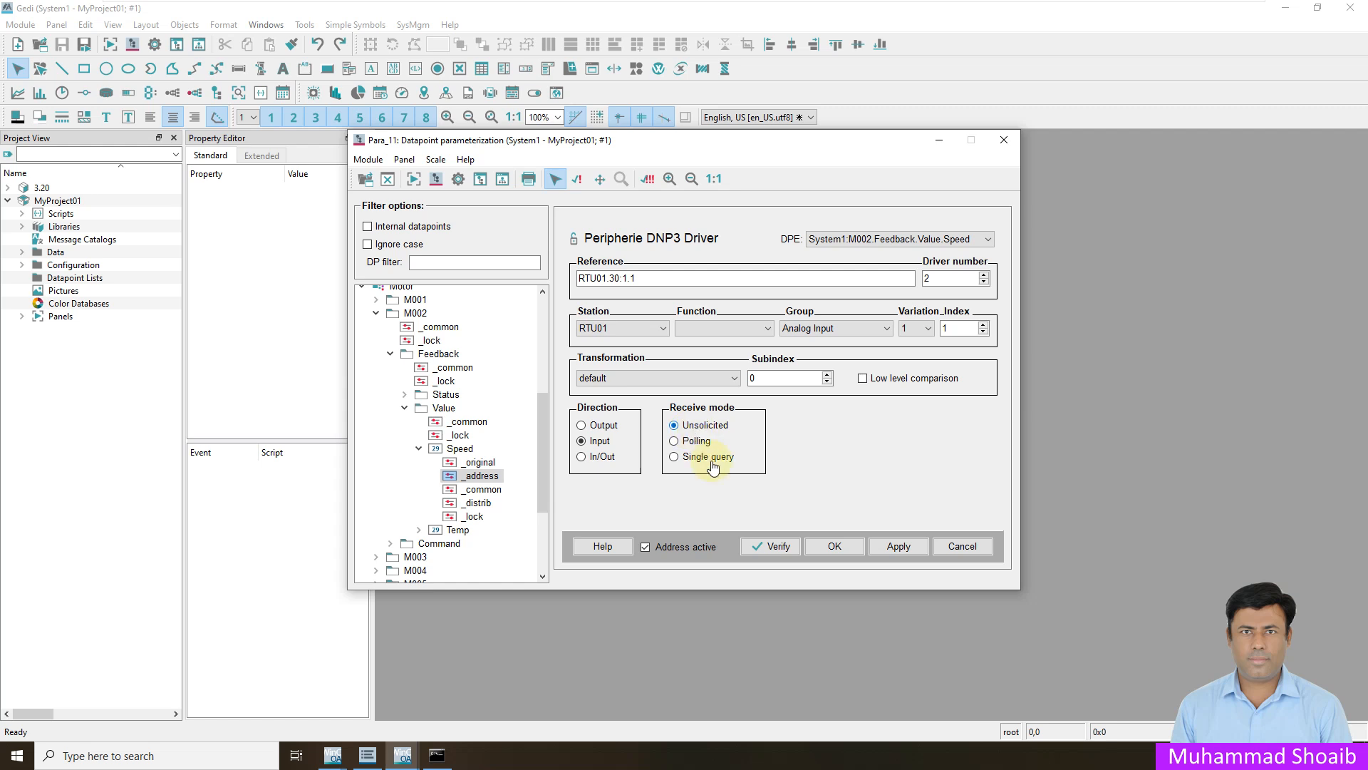
left_click(899, 547)
left_click(841, 554)
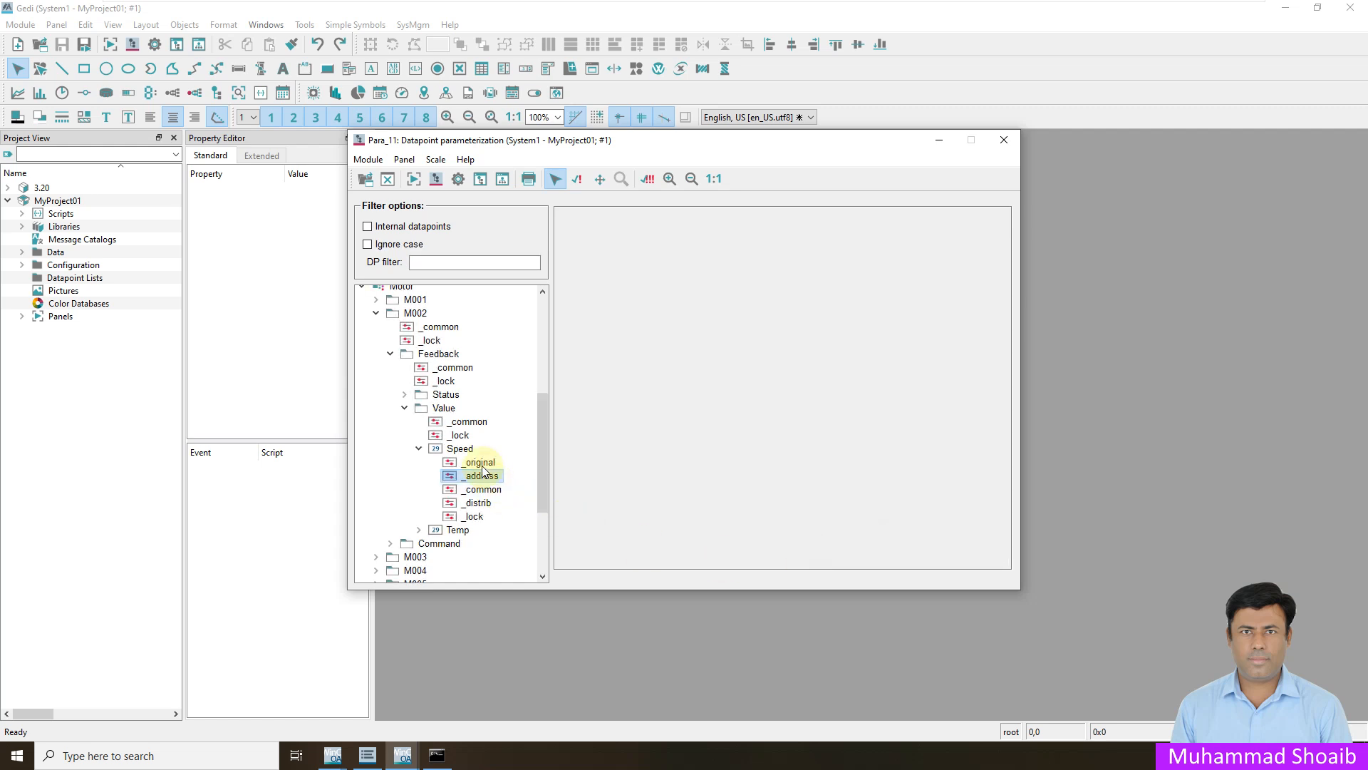
left_click(458, 451)
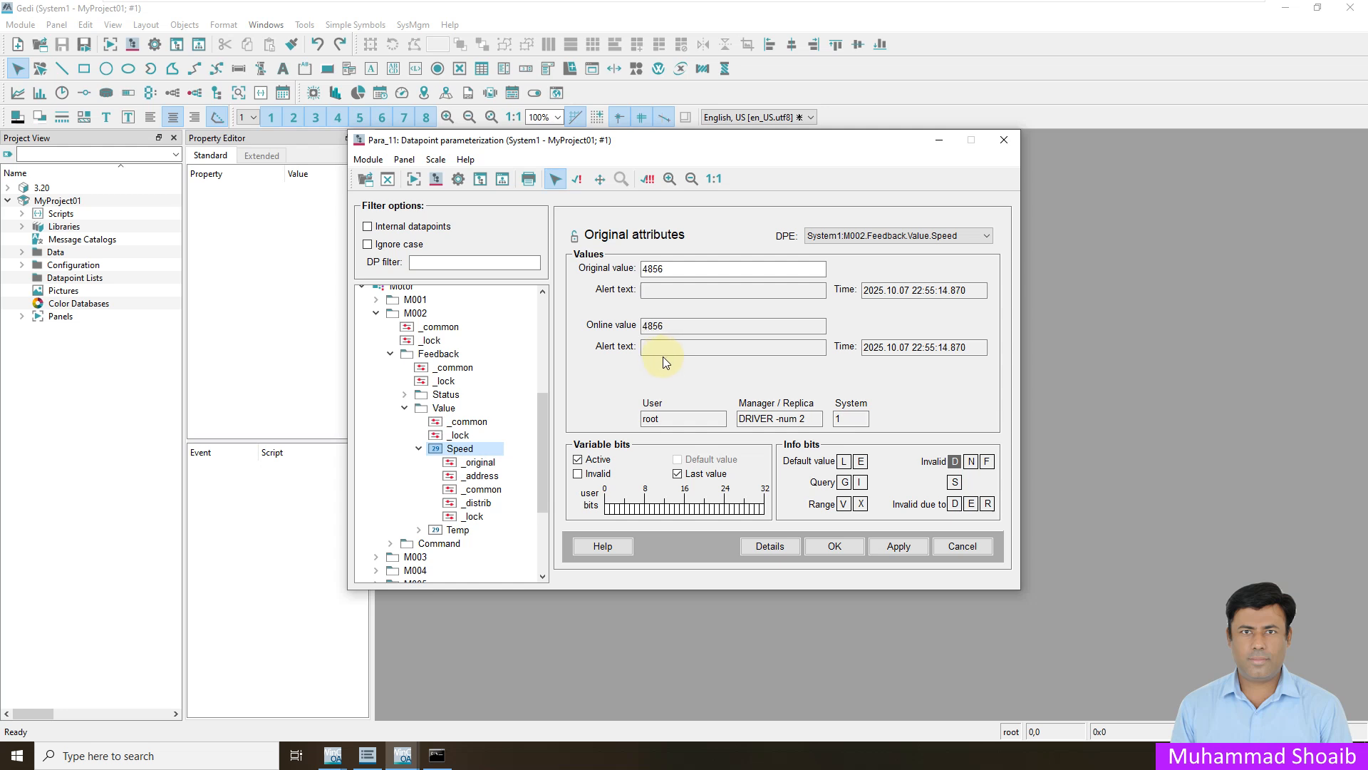
- Close the Speed element's original attributes and open the project's Overview.pnl panel for editing
left_click(835, 547)
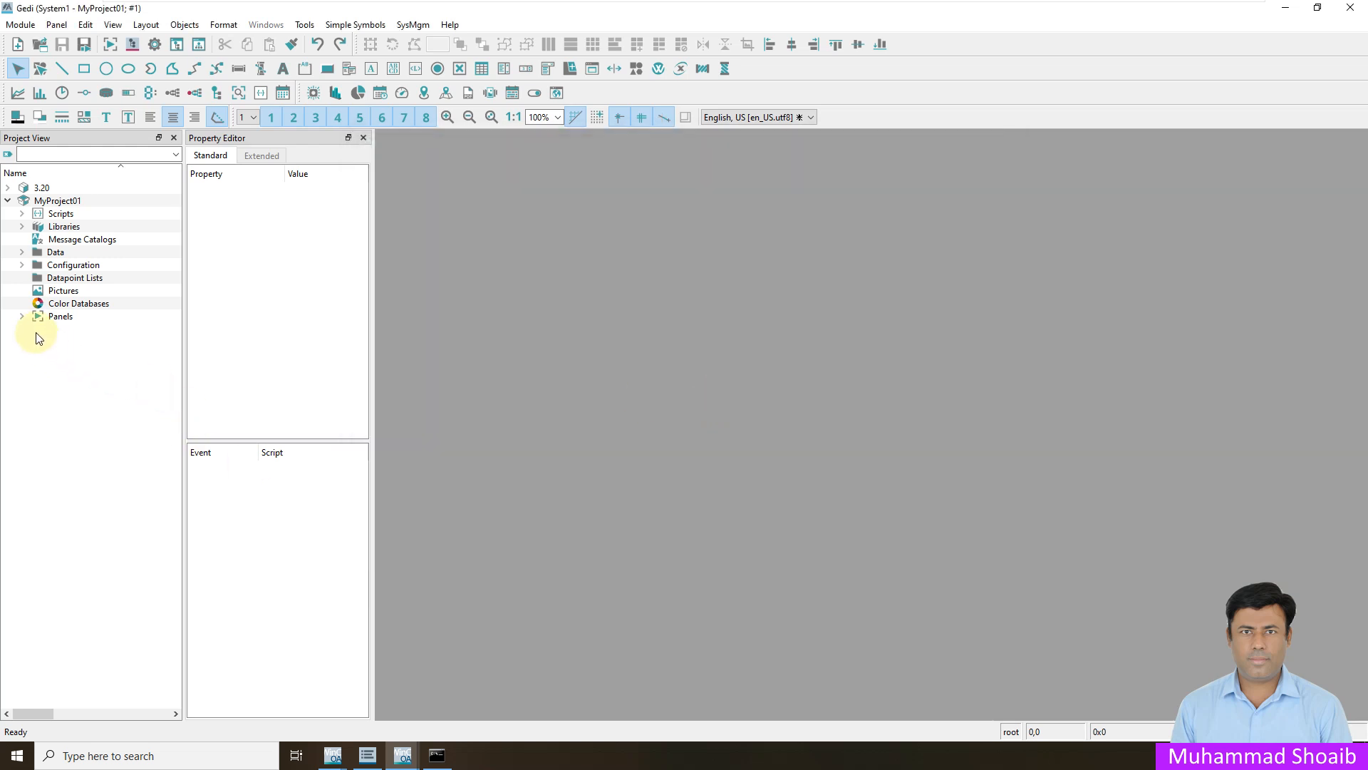
left_click(22, 315)
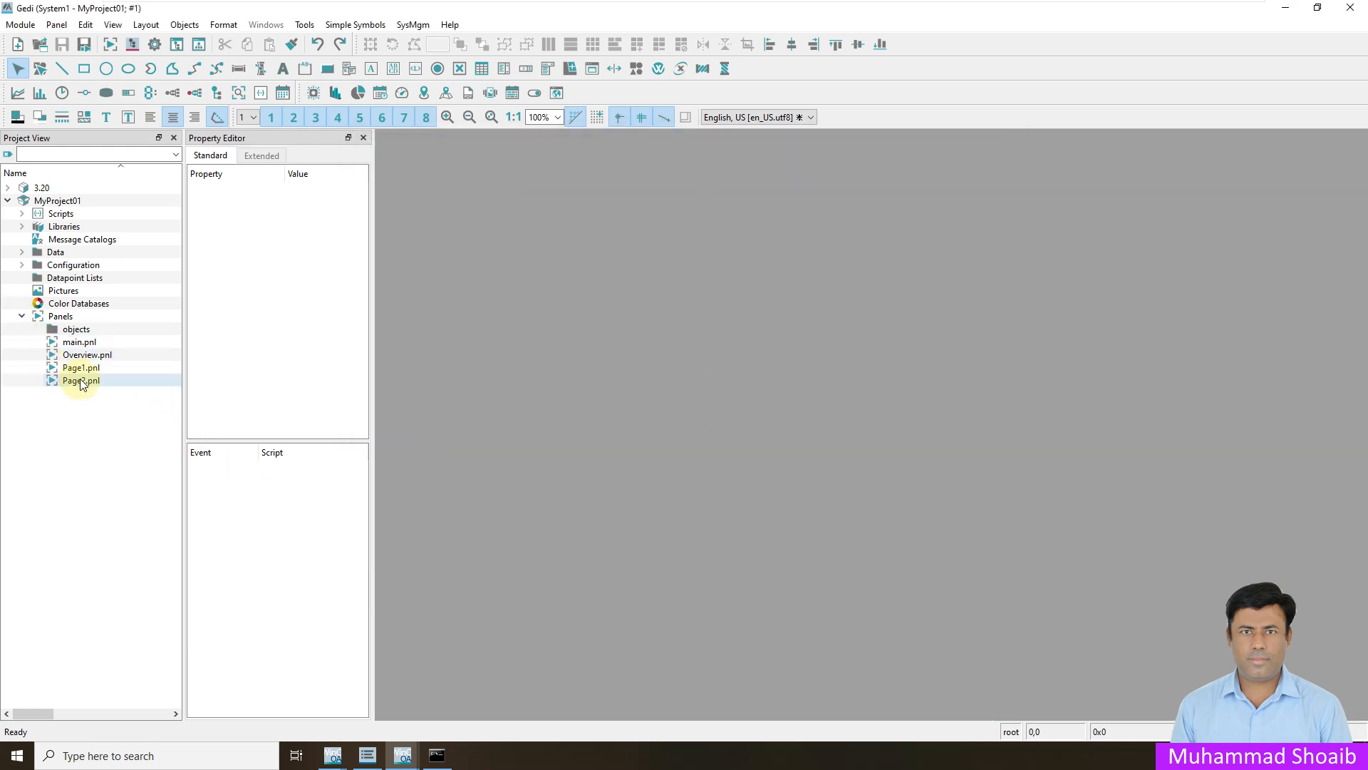
double_click(86, 354)
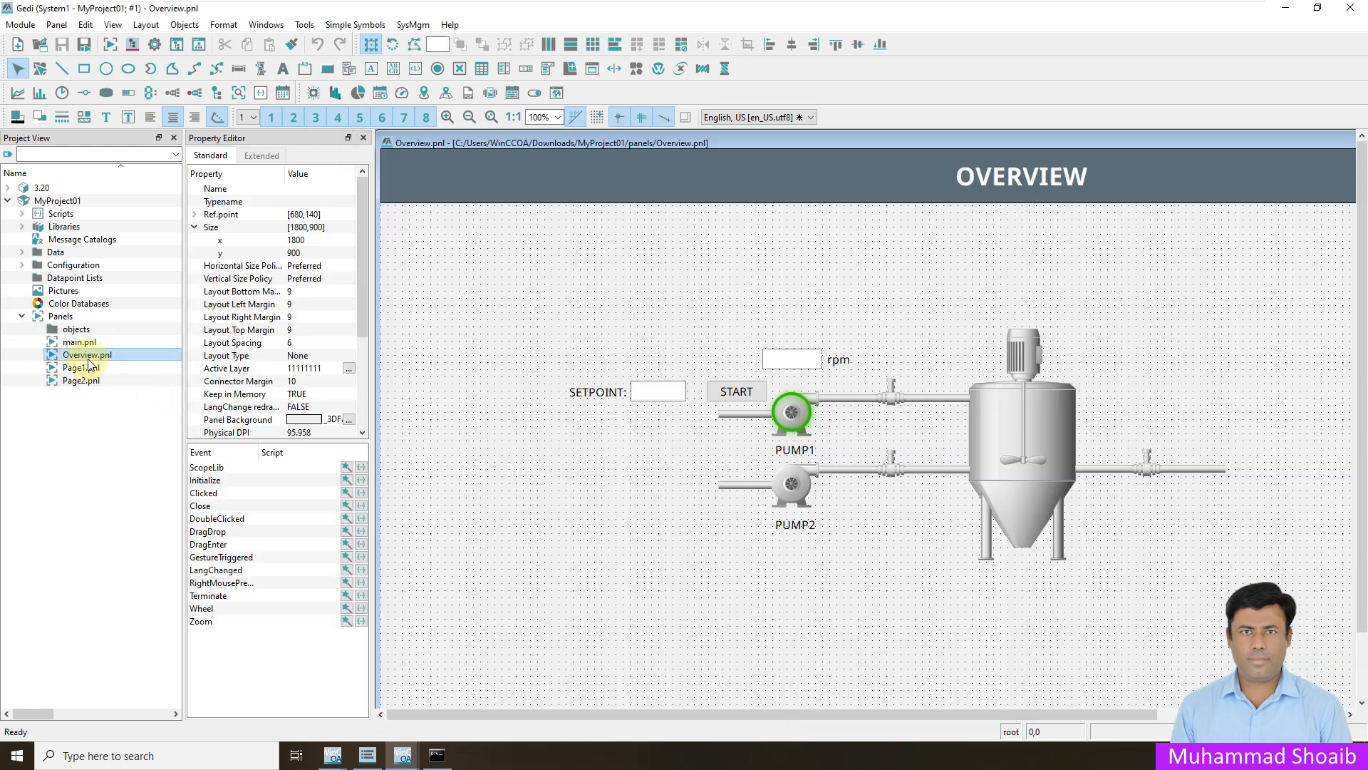
- Open the value-dependent foreground color settings of the green ellipse around PUMP1 and clear its datapoint element
left_click(810, 425)
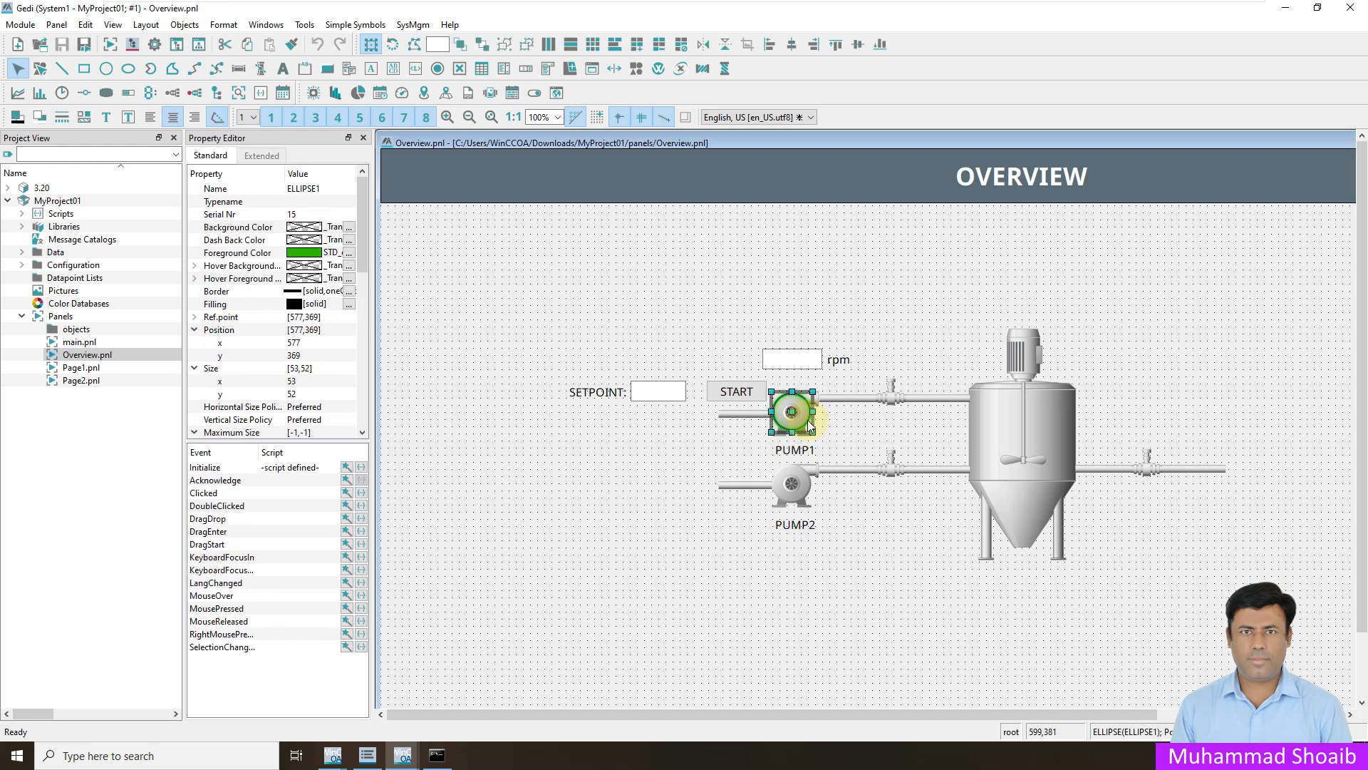
left_click(352, 468)
left_click(626, 321)
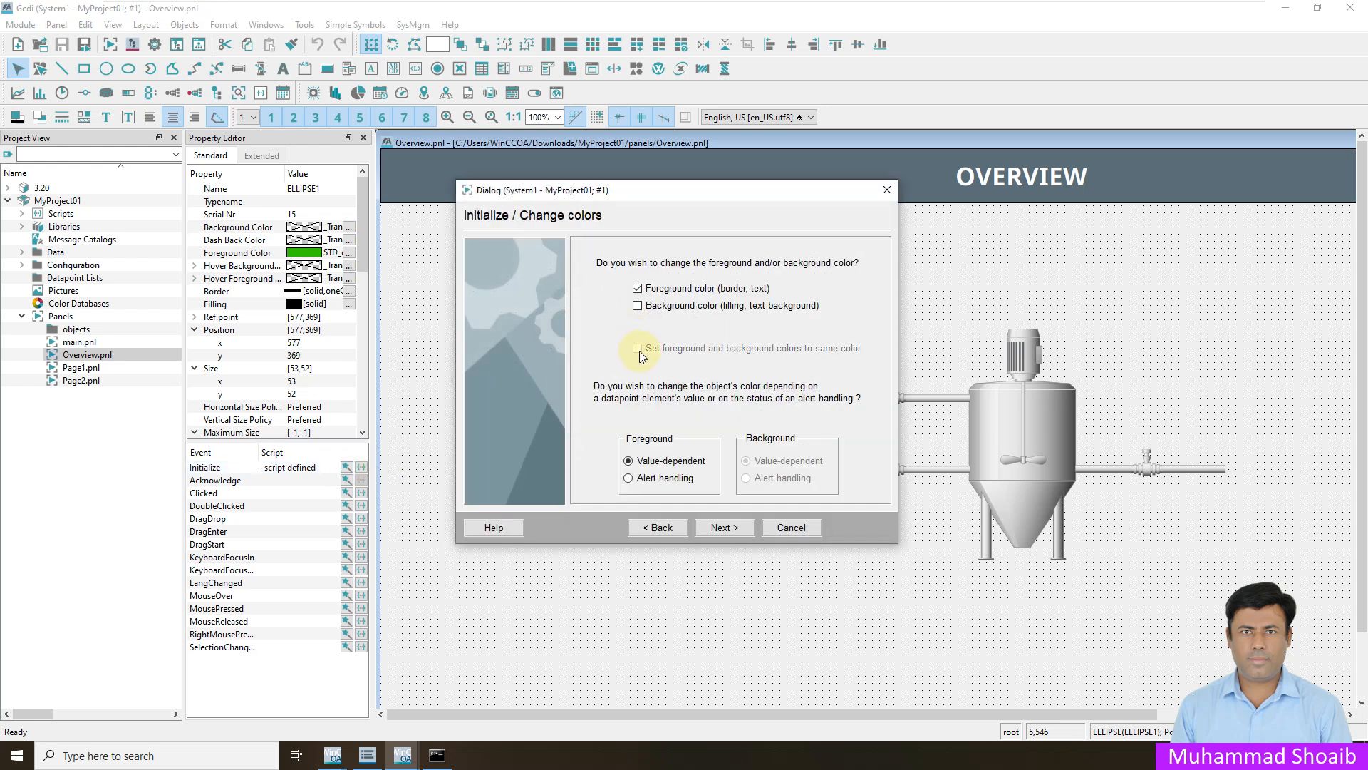
left_click(736, 527)
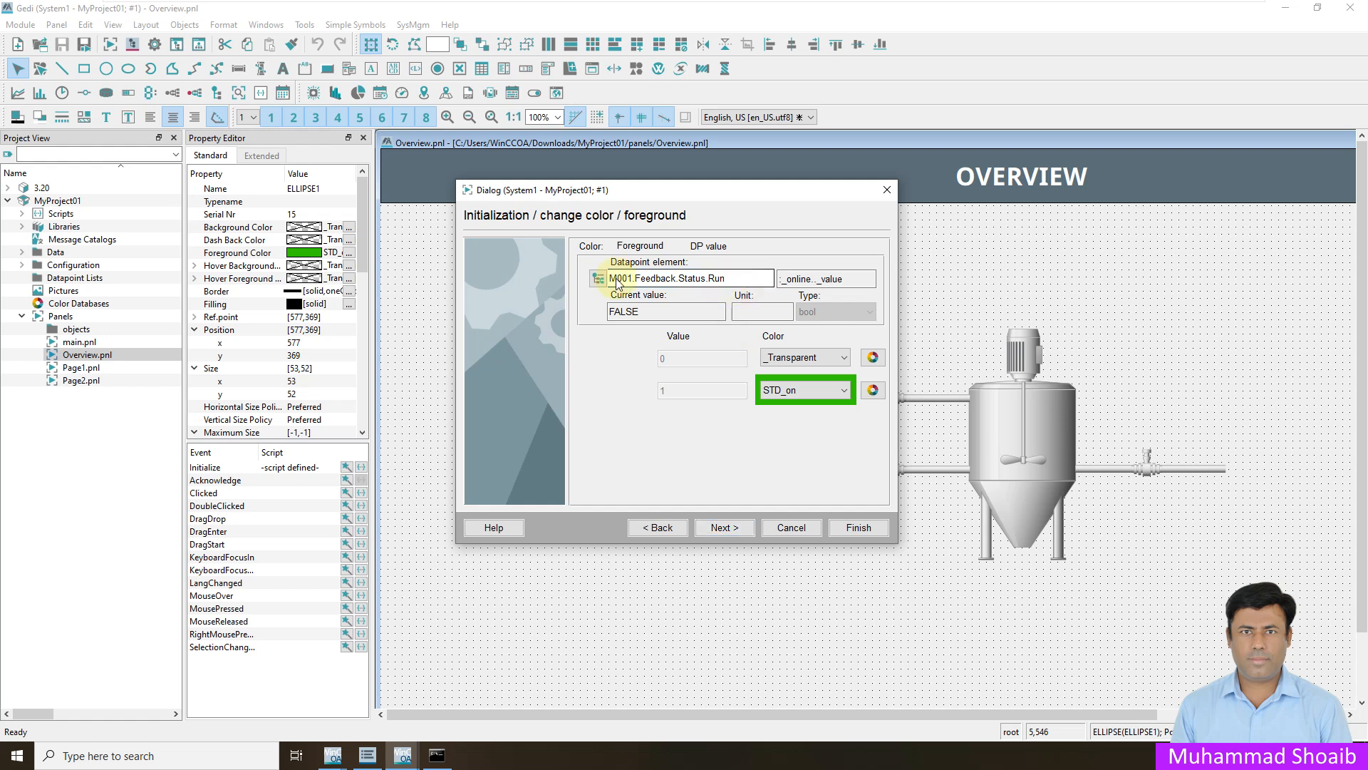
key("BackSpace")
- Link the PUMP1 ellipse's foreground color to M002.Feedback.Status.Run without the system name, and finish the wizard
left_click(597, 278)
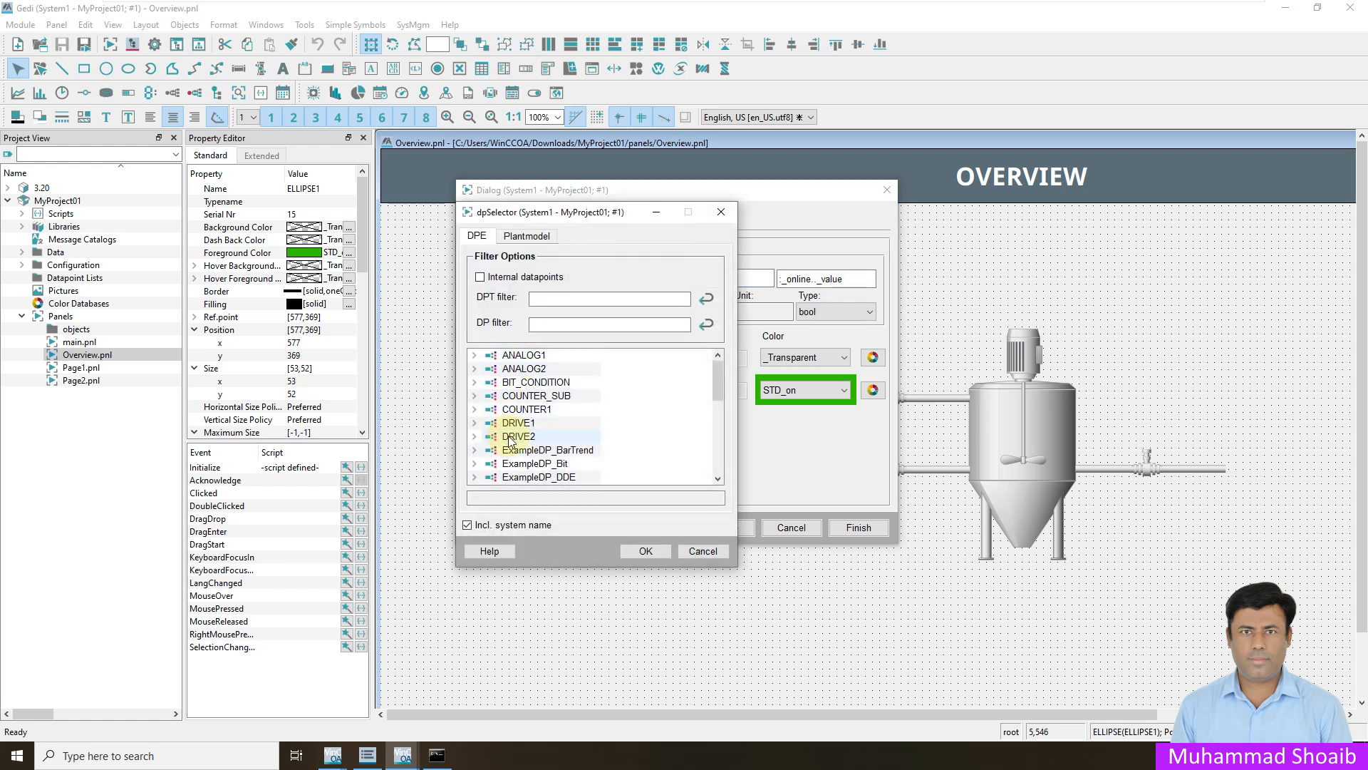
scroll(499, 421, "down", 4)
left_click(475, 441)
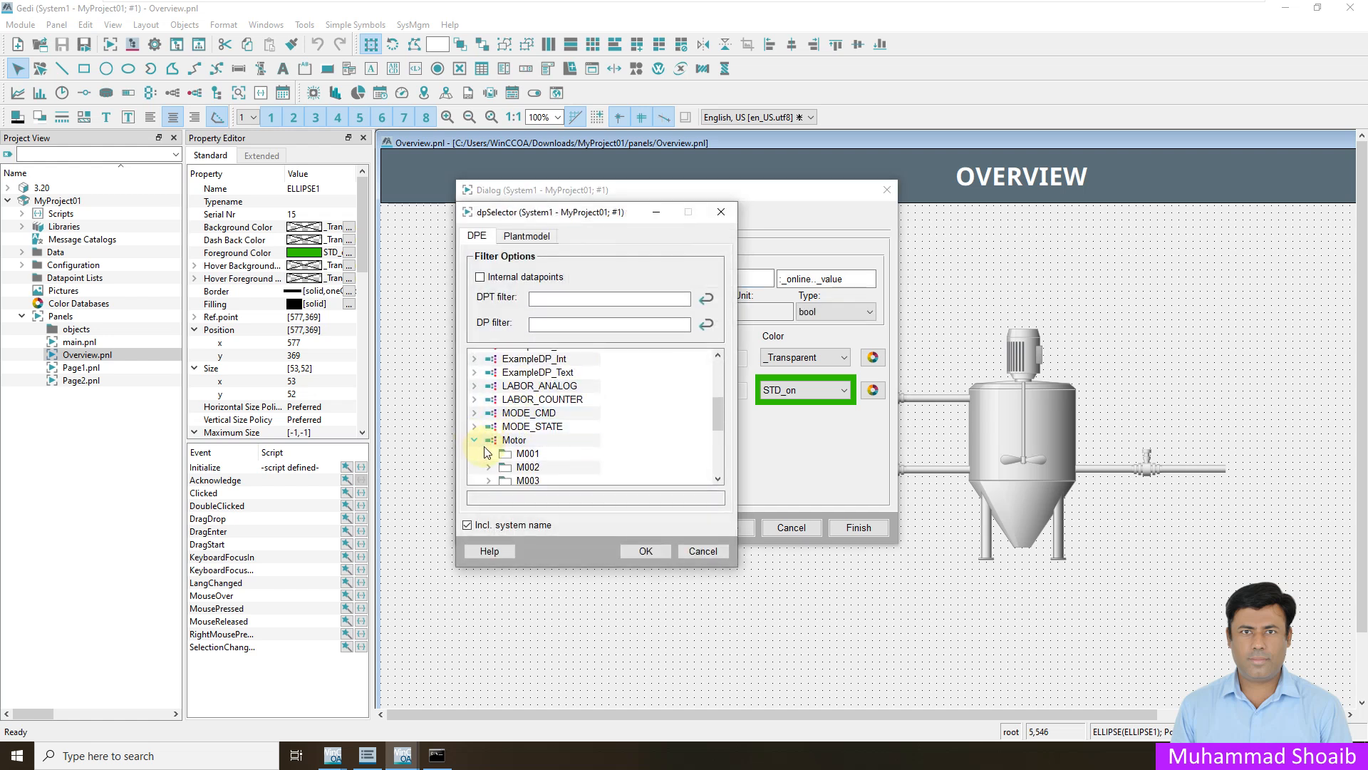
scroll(486, 441, "down", 1)
left_click(489, 431)
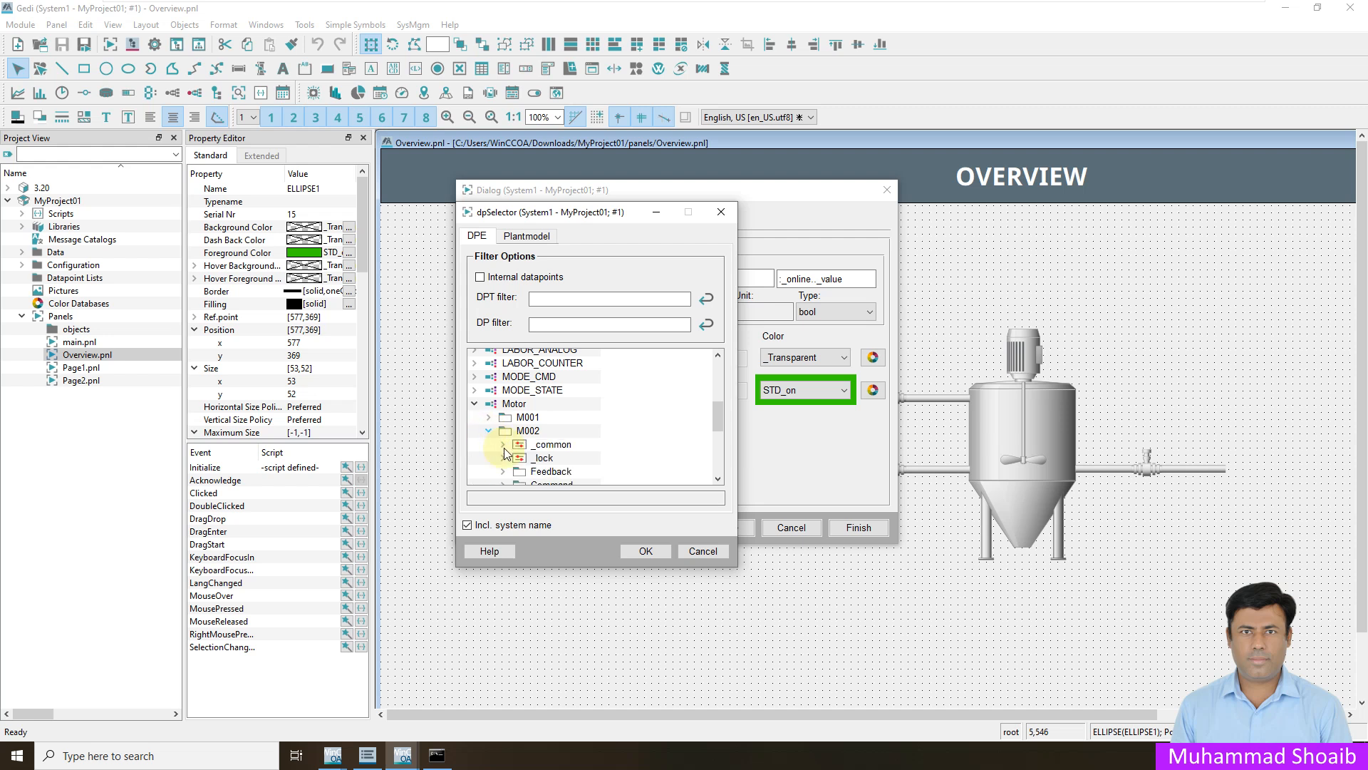
scroll(499, 442, "down", 1)
left_click(503, 436)
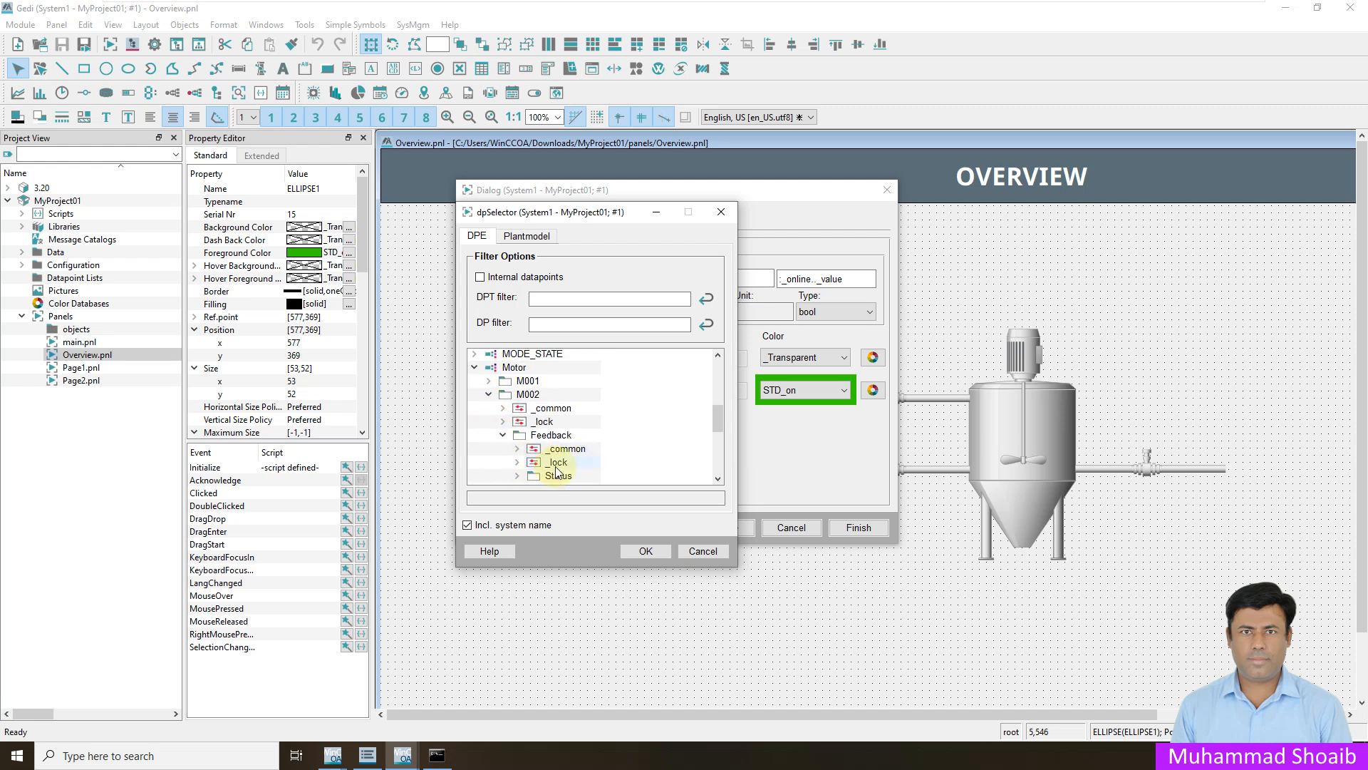
scroll(556, 468, "down", 1)
left_click(517, 439)
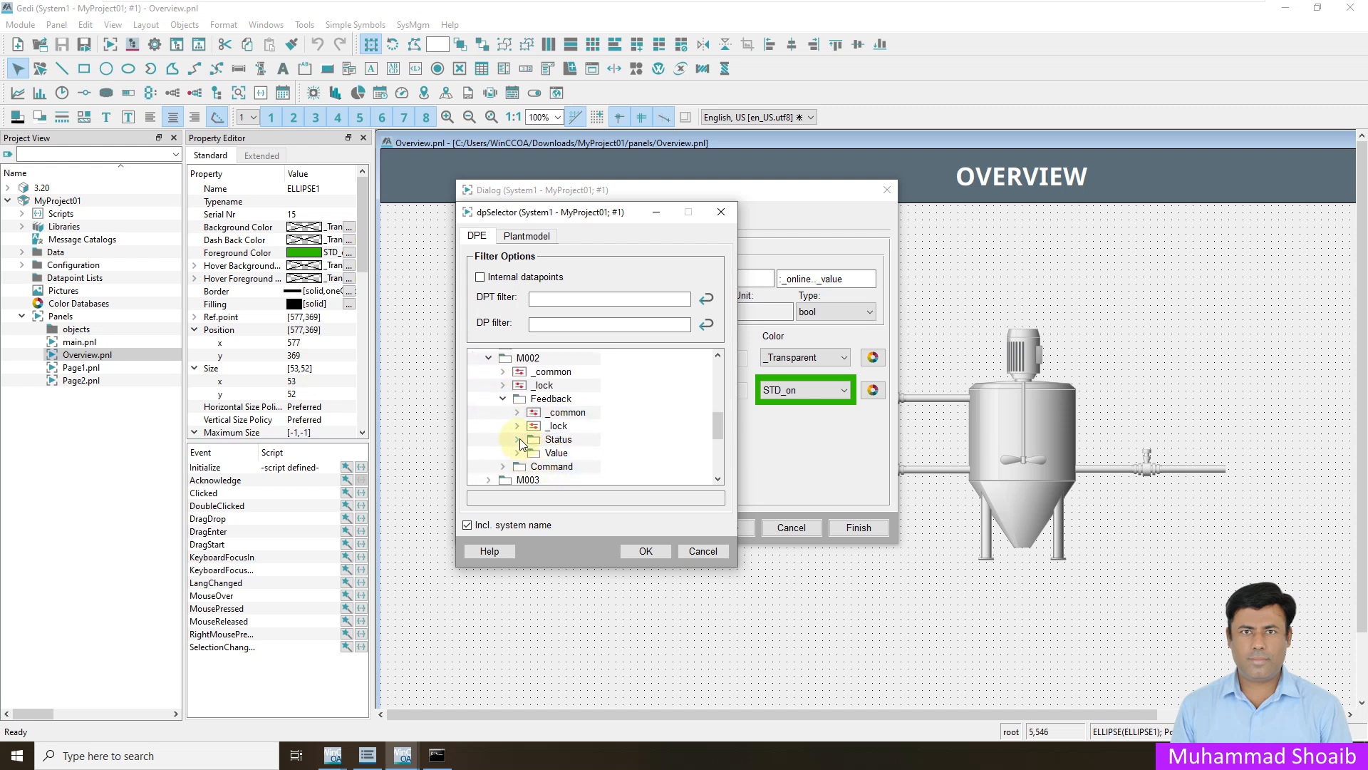
scroll(549, 456, "down", 1)
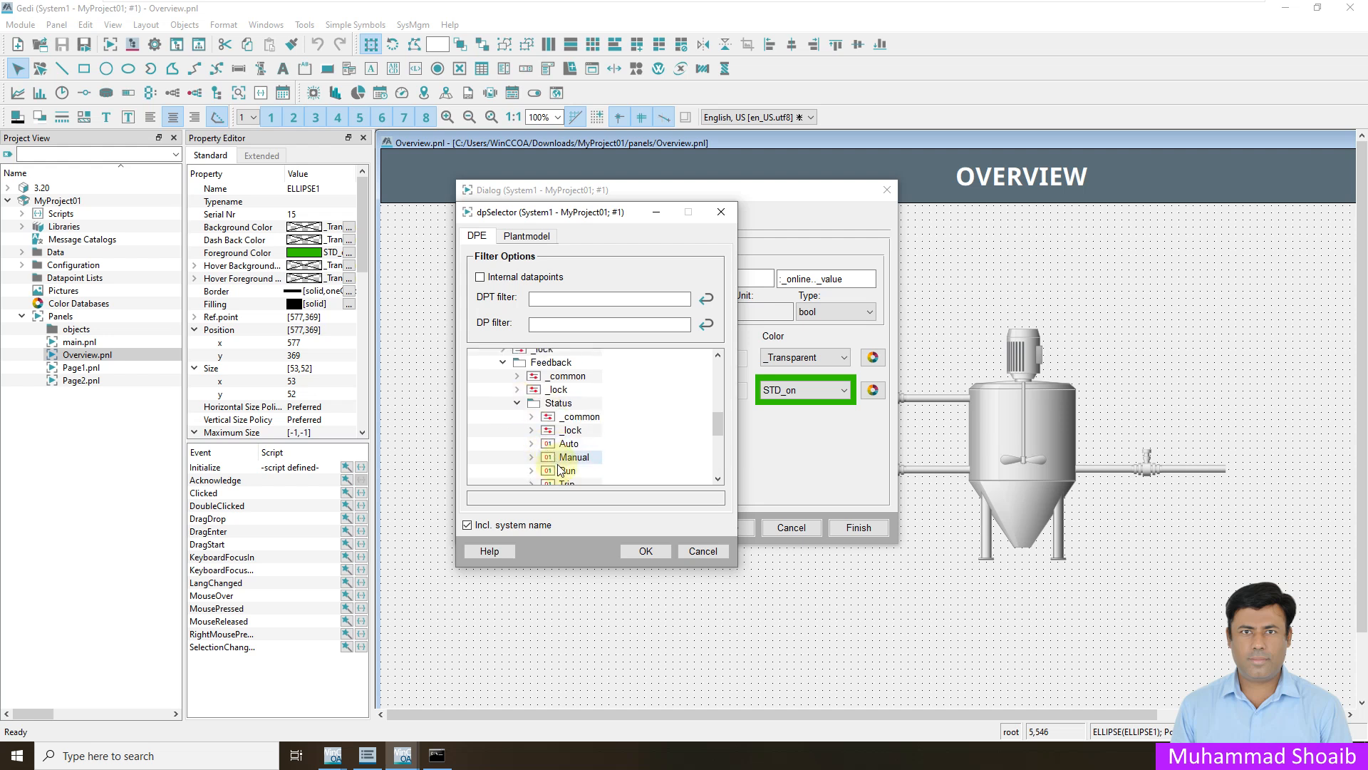
left_click(561, 472)
left_click(466, 525)
left_click(645, 551)
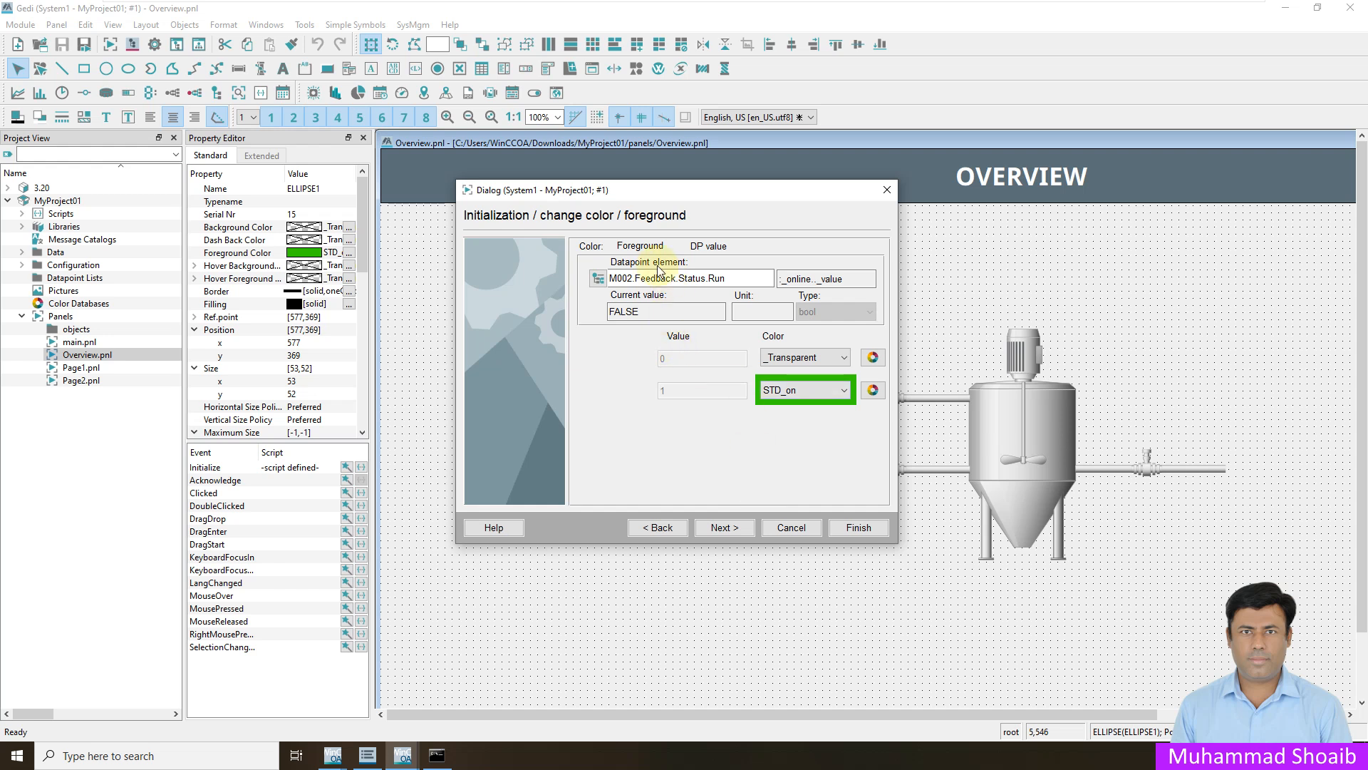
left_click(724, 527)
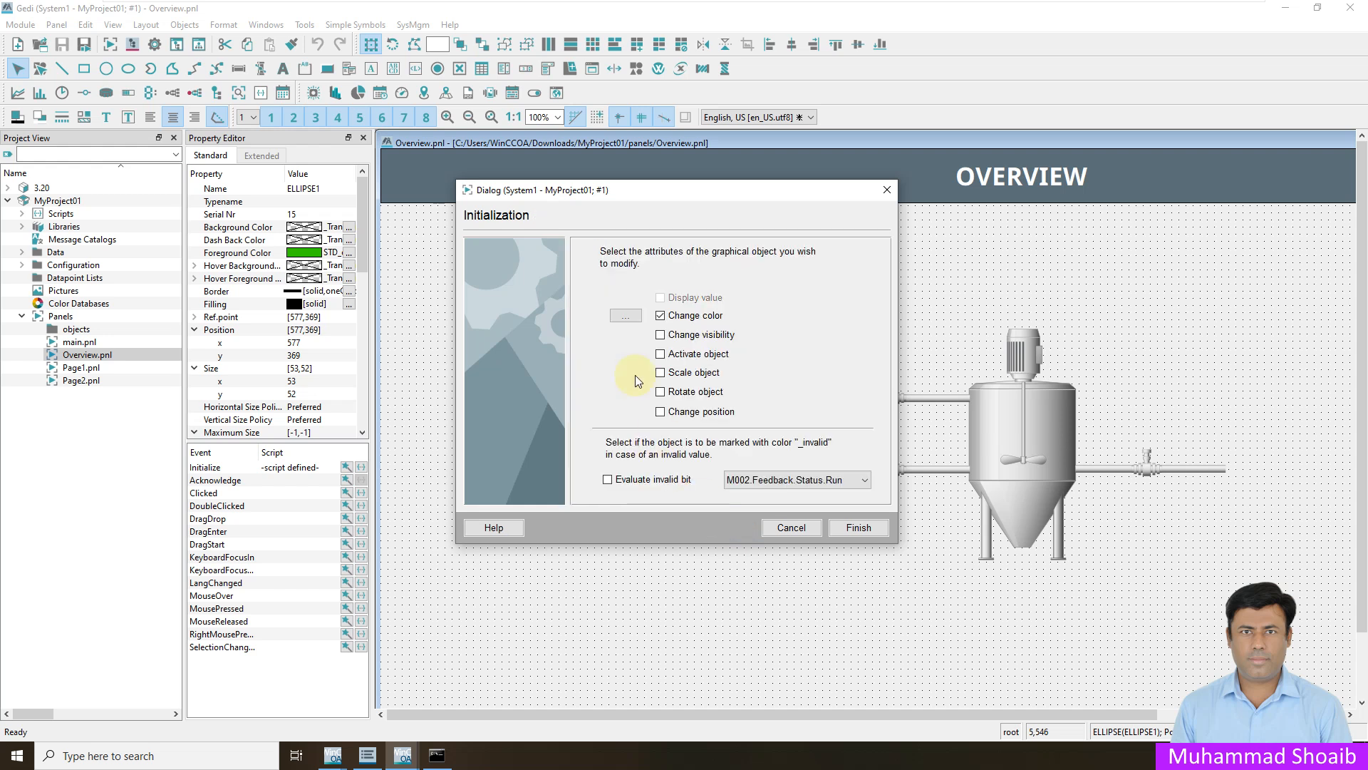
left_click(858, 528)
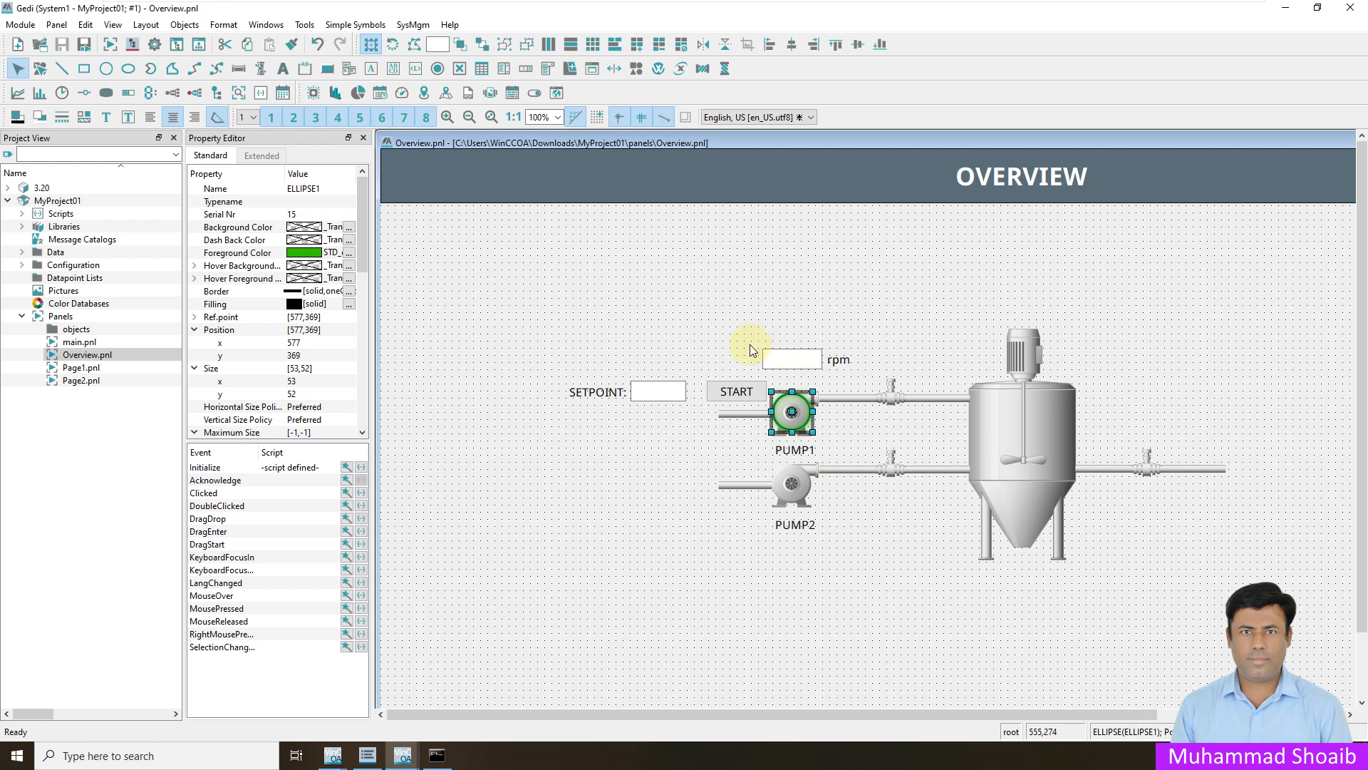
- Set the START button's Visible property to FALSE
left_click(732, 398)
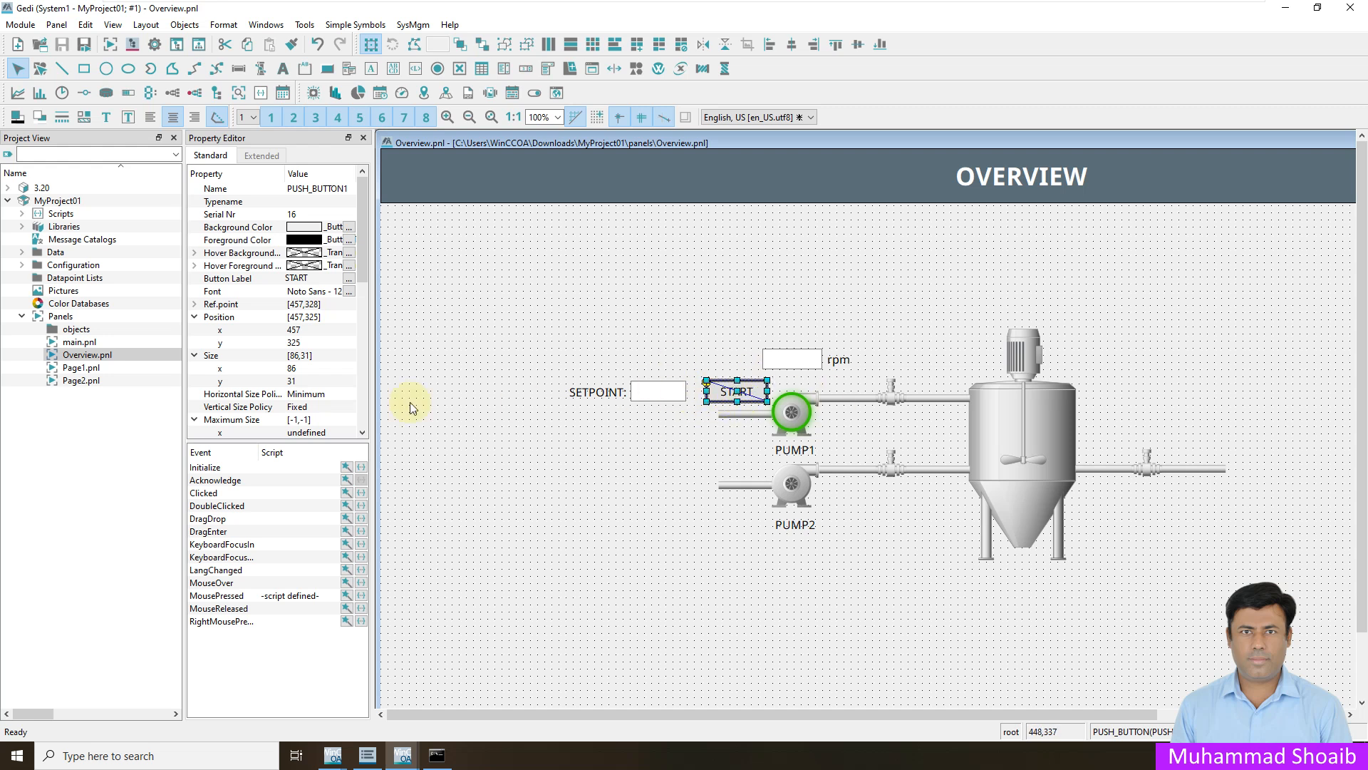
left_click_drag(363, 272, 339, 429)
left_click(314, 434)
left_click(314, 435)
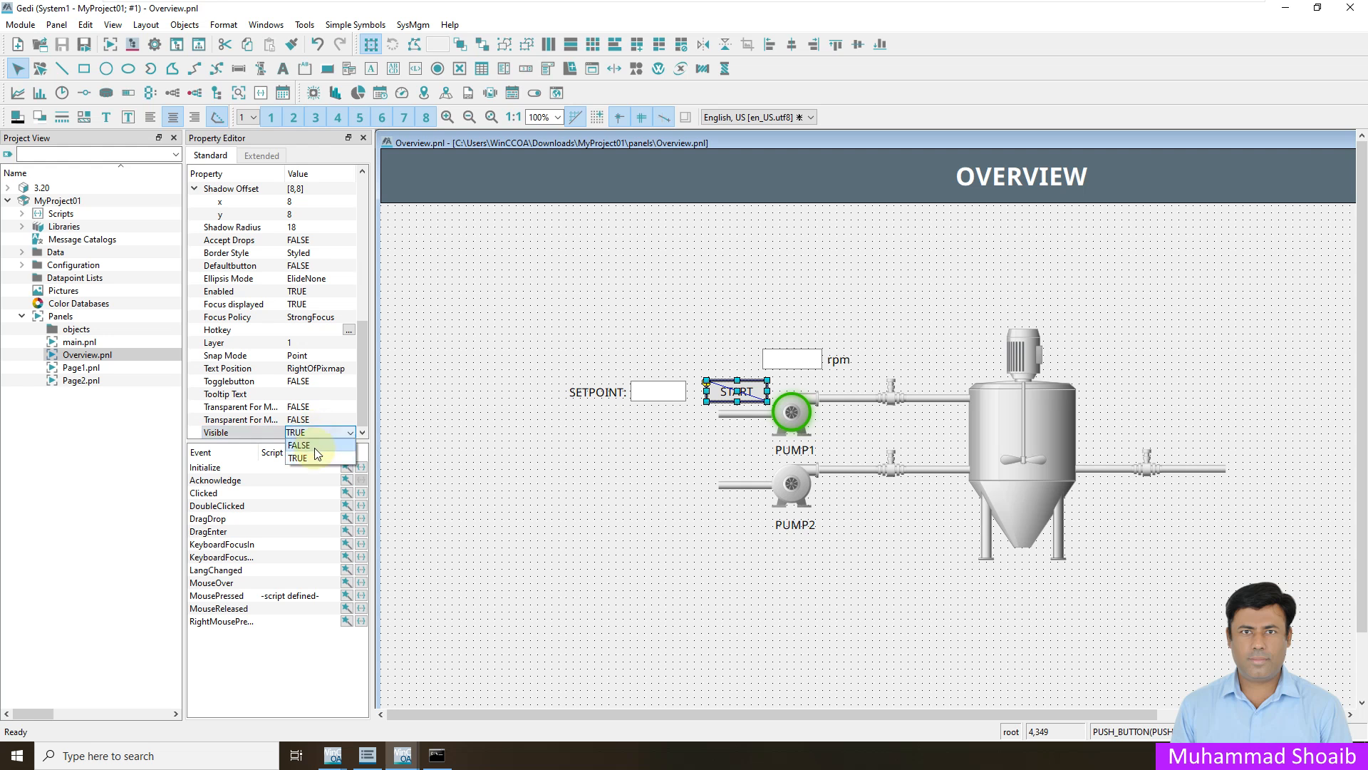
left_click(311, 458)
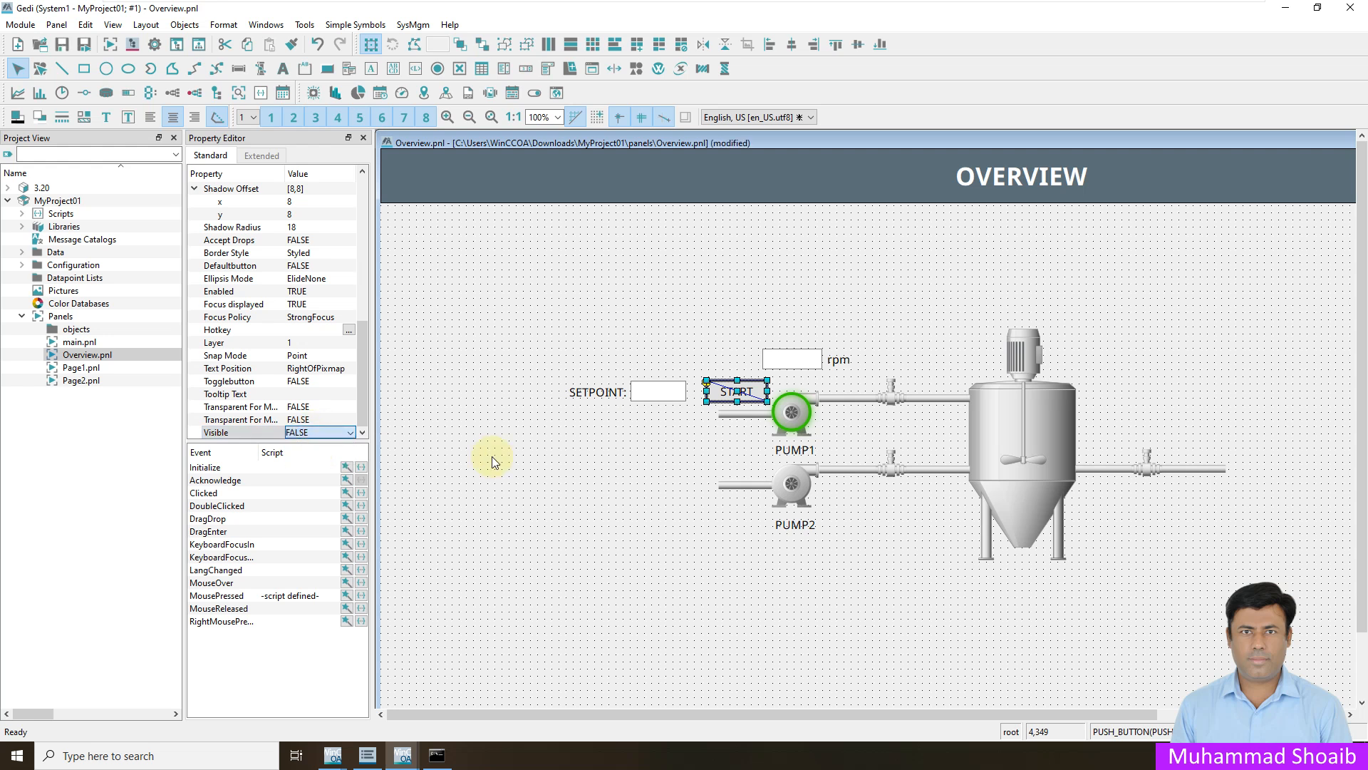
- Set the Visible property of the setpoint input field to FALSE
left_click(665, 397)
scroll(342, 357, "down", 3)
left_click(315, 433)
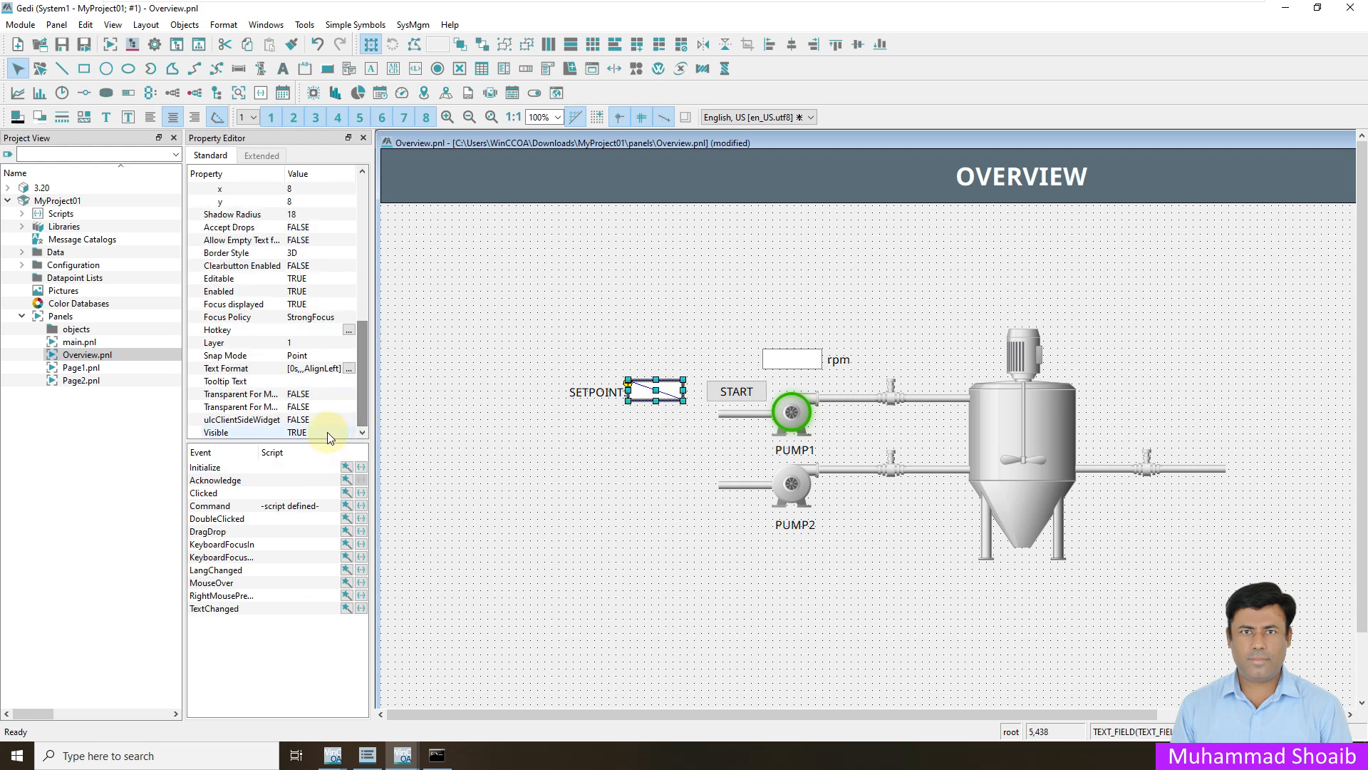
left_click(316, 432)
left_click(316, 456)
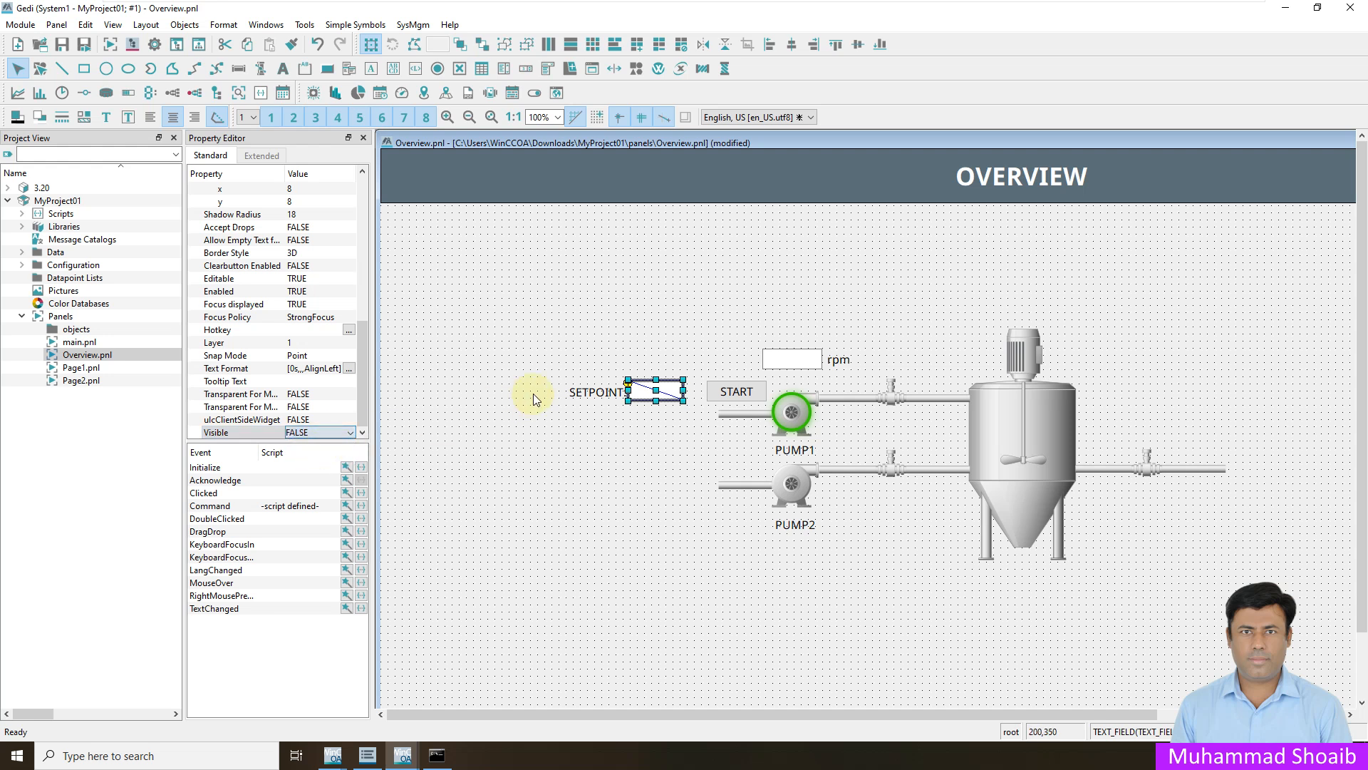
- Hide the SETPOINT text label by setting its Visible property to FALSE
left_click(581, 396)
scroll(359, 417, "down", 5)
left_click(317, 432)
left_click(313, 433)
left_click(306, 445)
- Open the display value settings in the rpm text field's Initialize wizard and clear the datapoint element
left_click(774, 367)
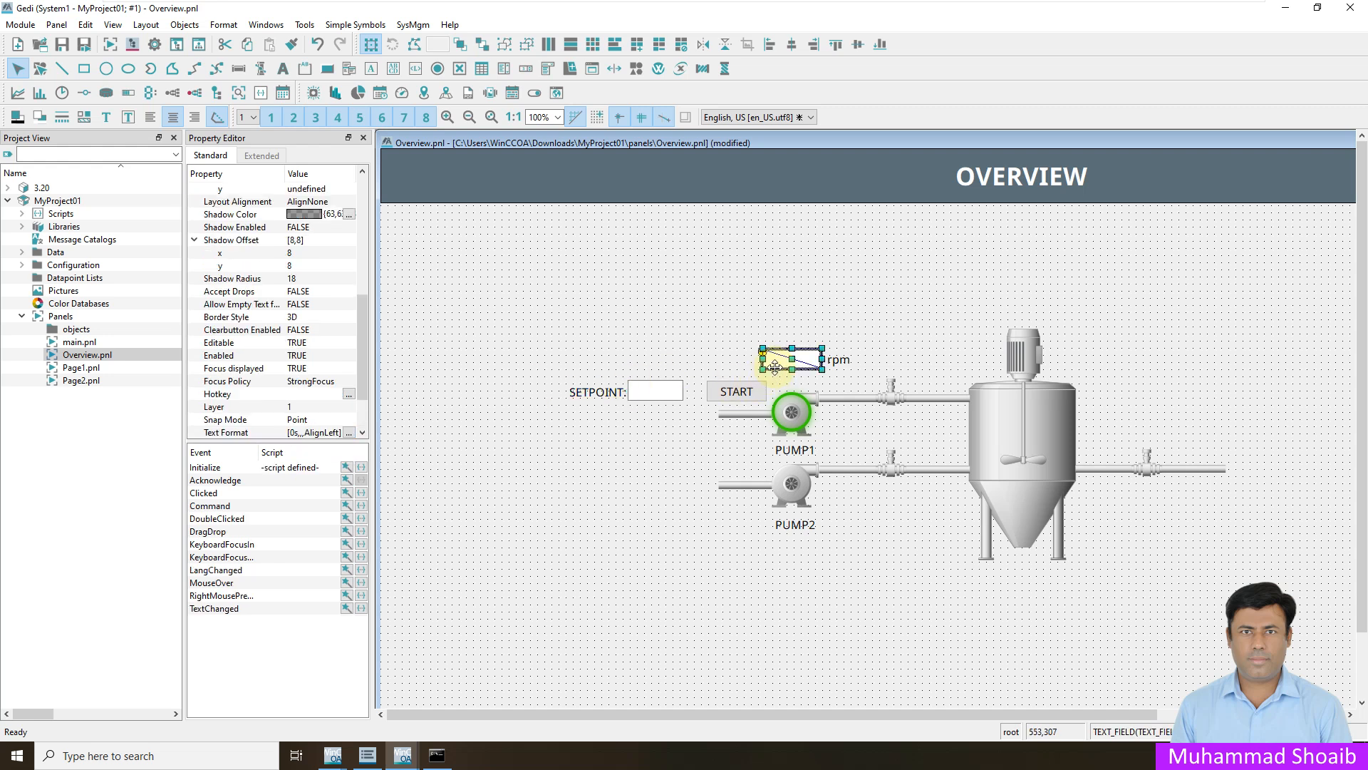
left_click(346, 467)
left_click(626, 297)
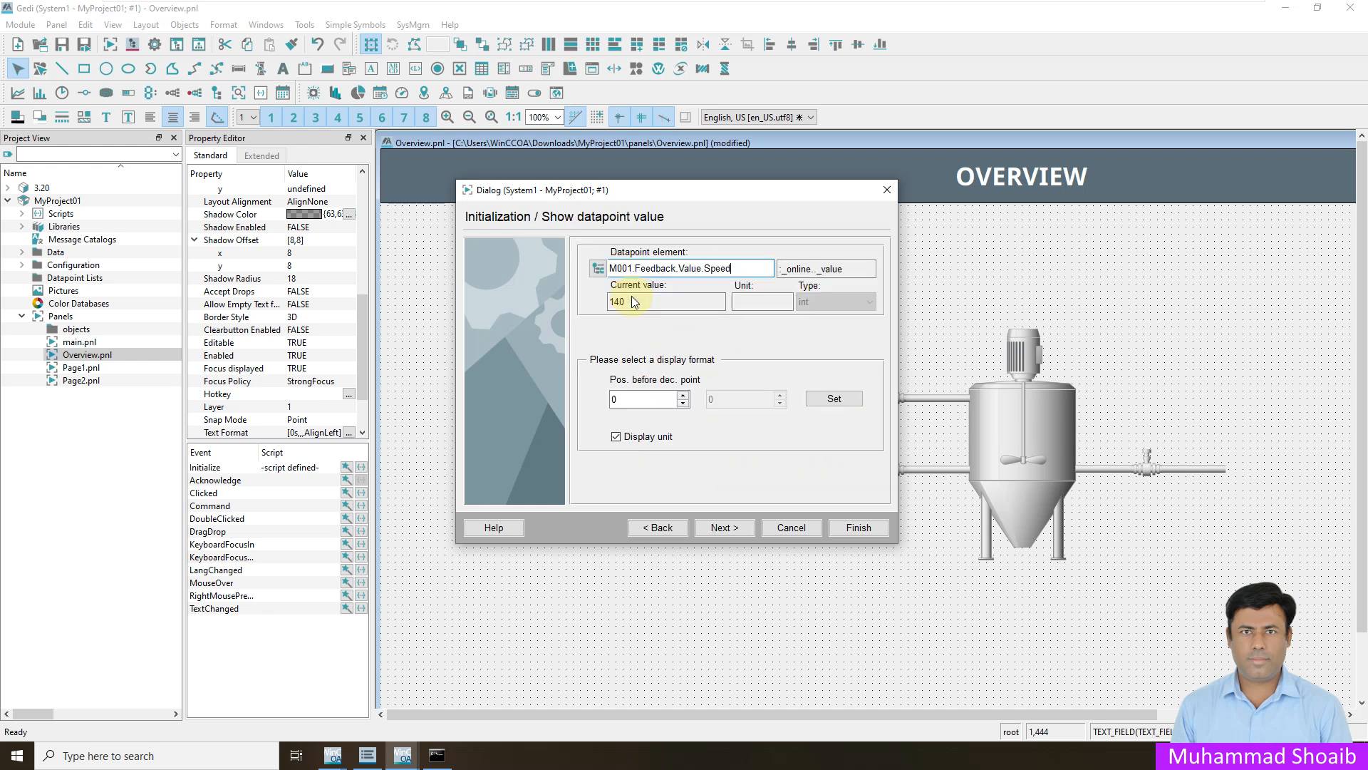
left_click_drag(733, 268, 612, 254)
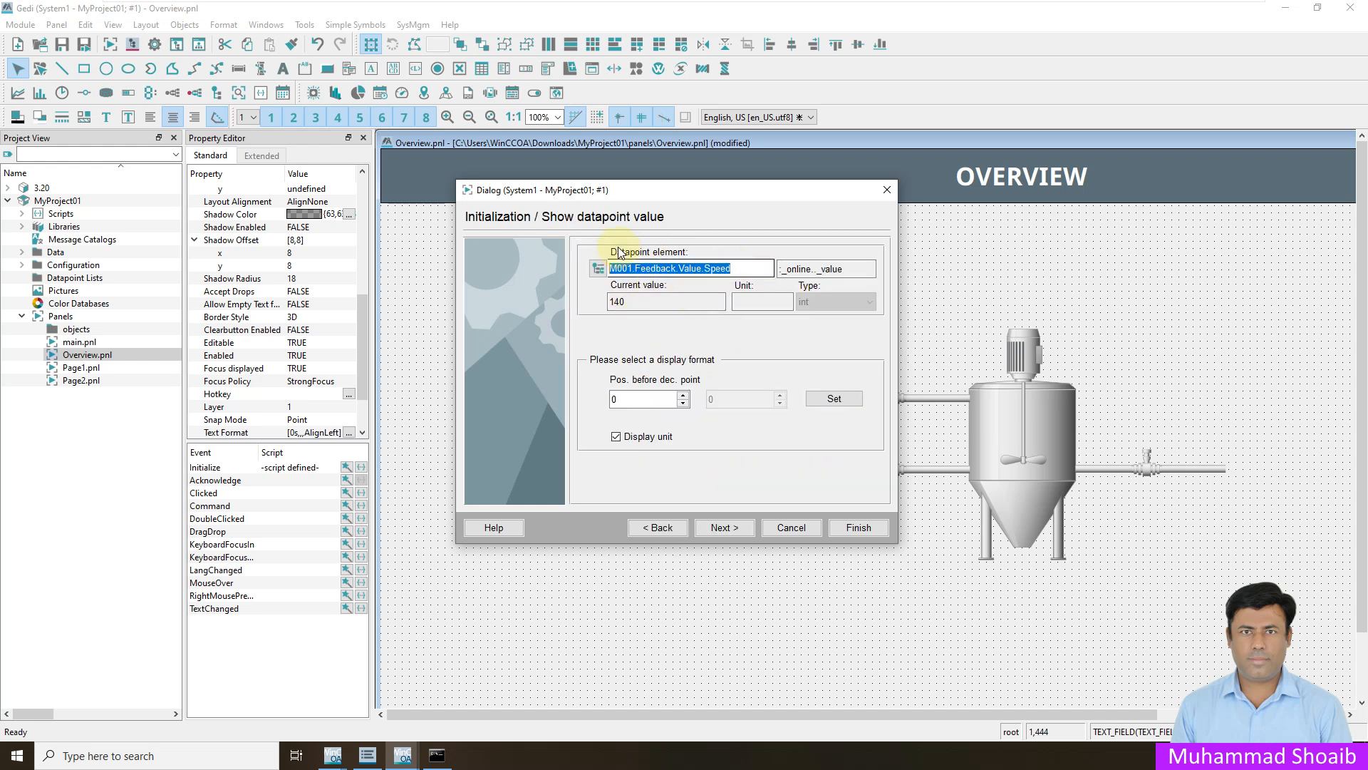
key("BackSpace")
- Link the rpm field's displayed value to M002.Feedback.Value.Speed without the system name, finish the wizard and deselect the field
left_click(598, 268)
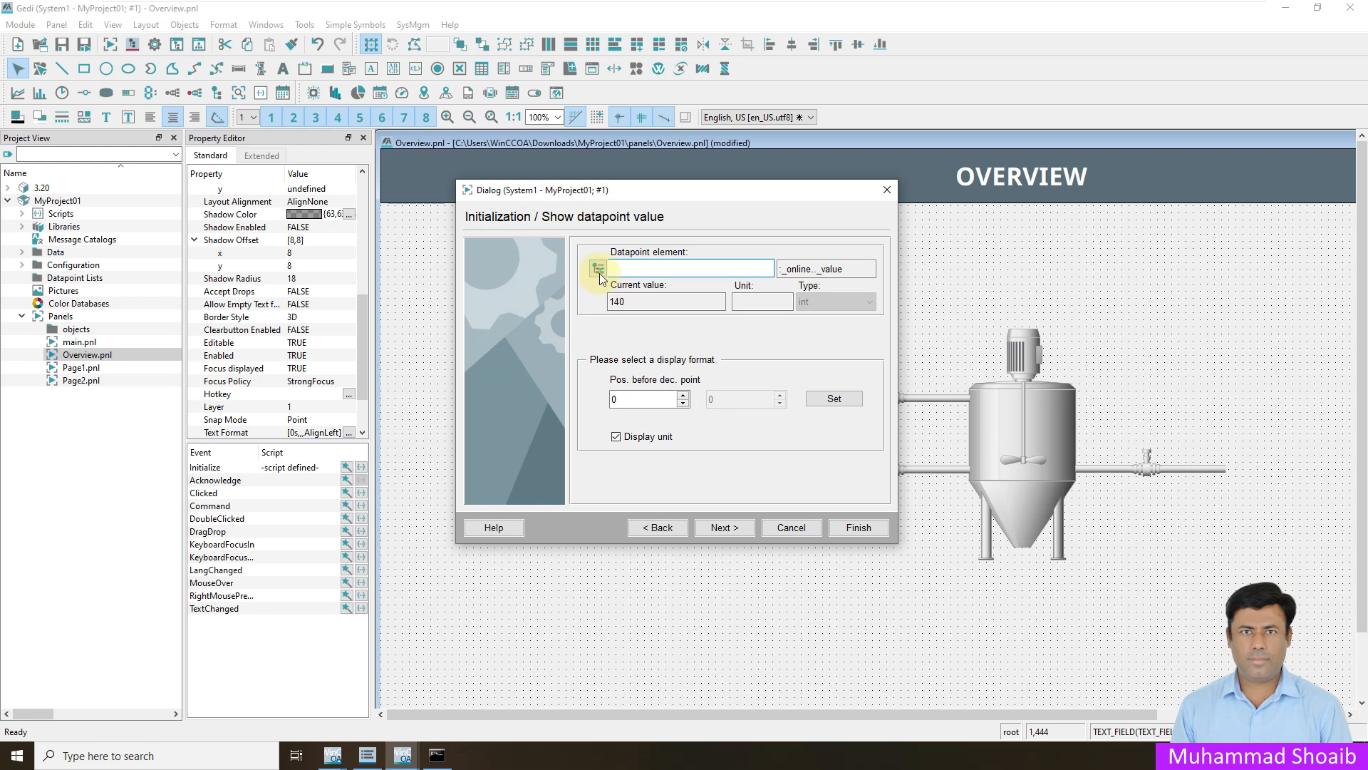
left_click_drag(717, 371, 721, 431)
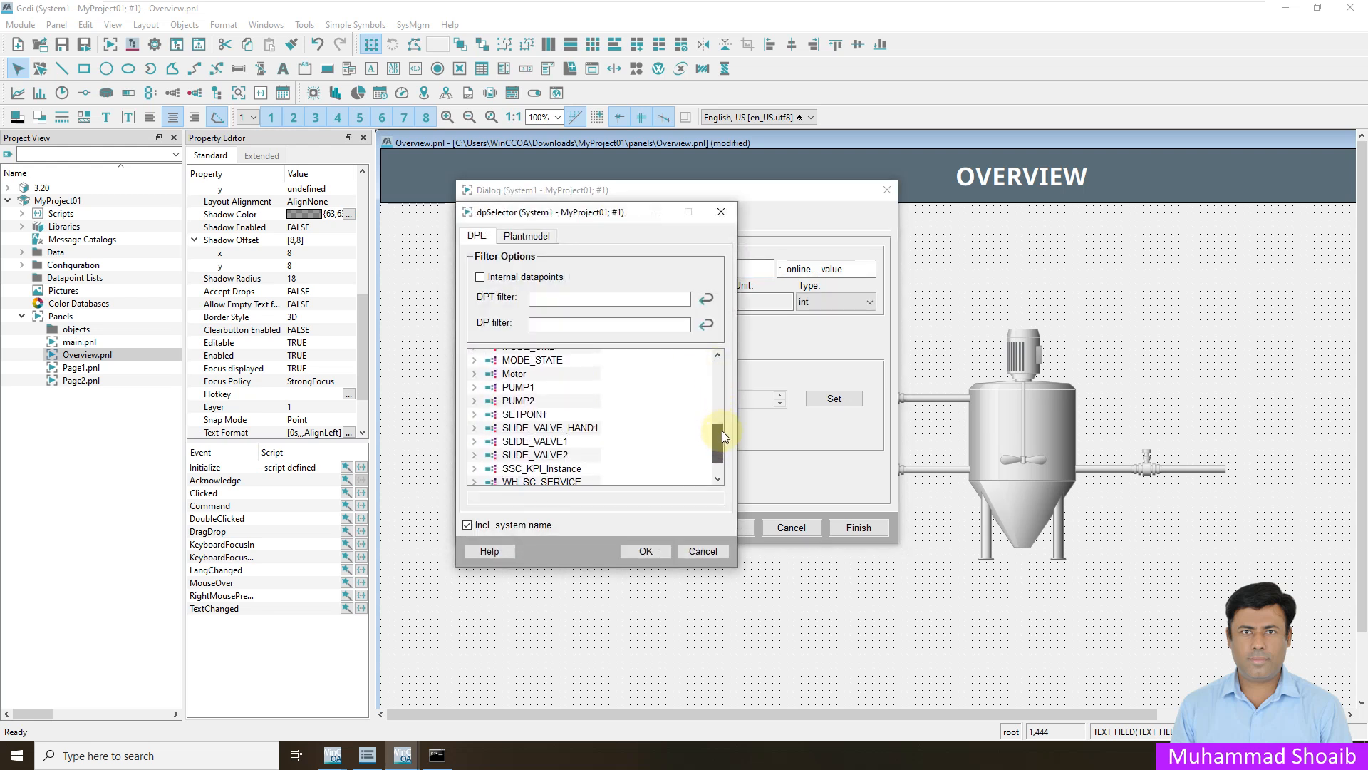
left_click(471, 374)
left_click(489, 401)
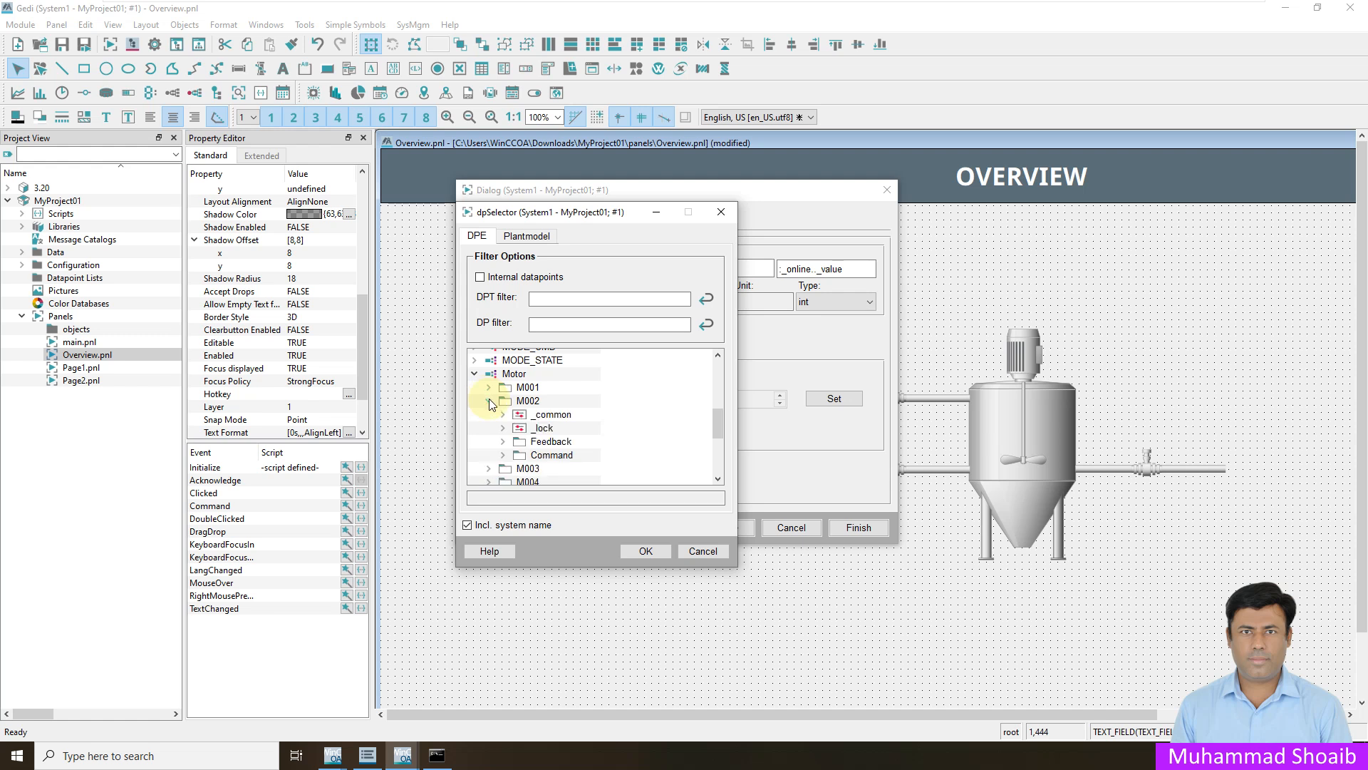
left_click(503, 442)
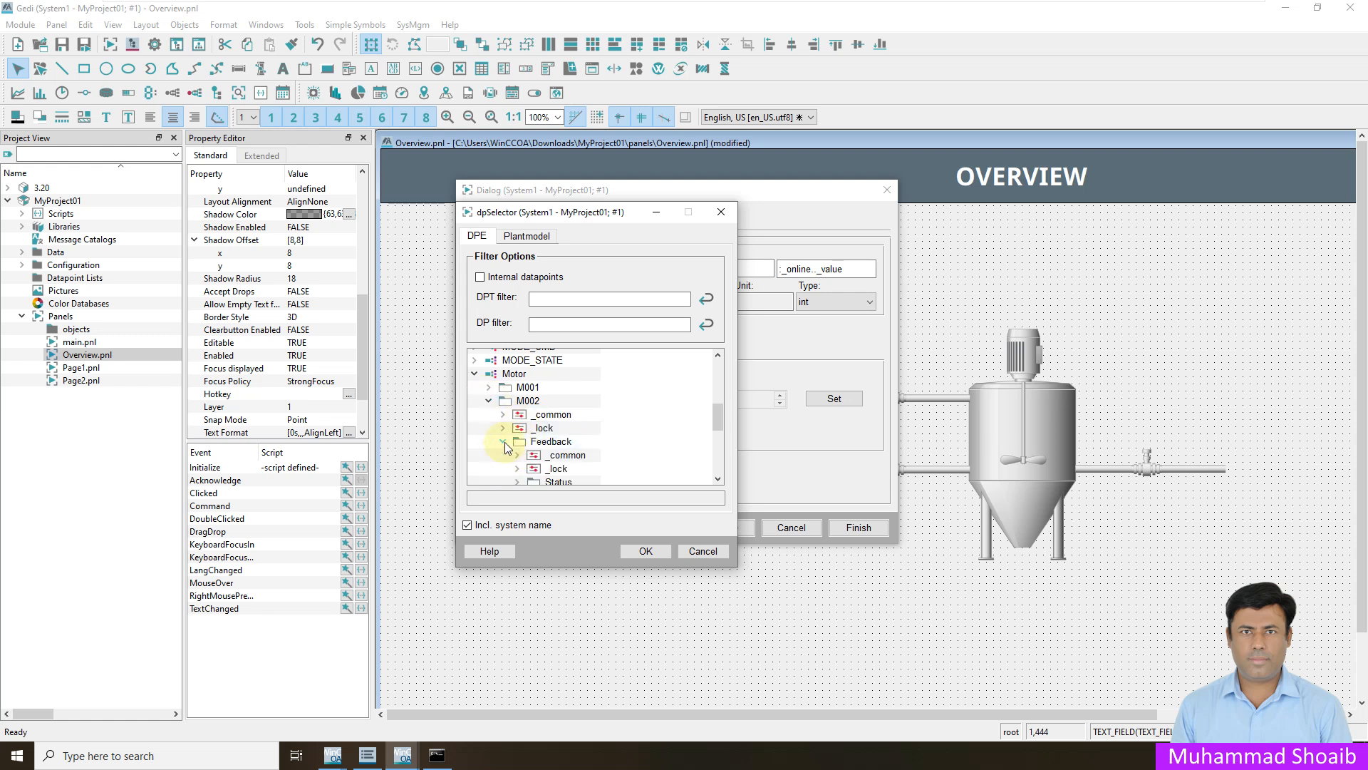
left_click(517, 459)
left_click(570, 428)
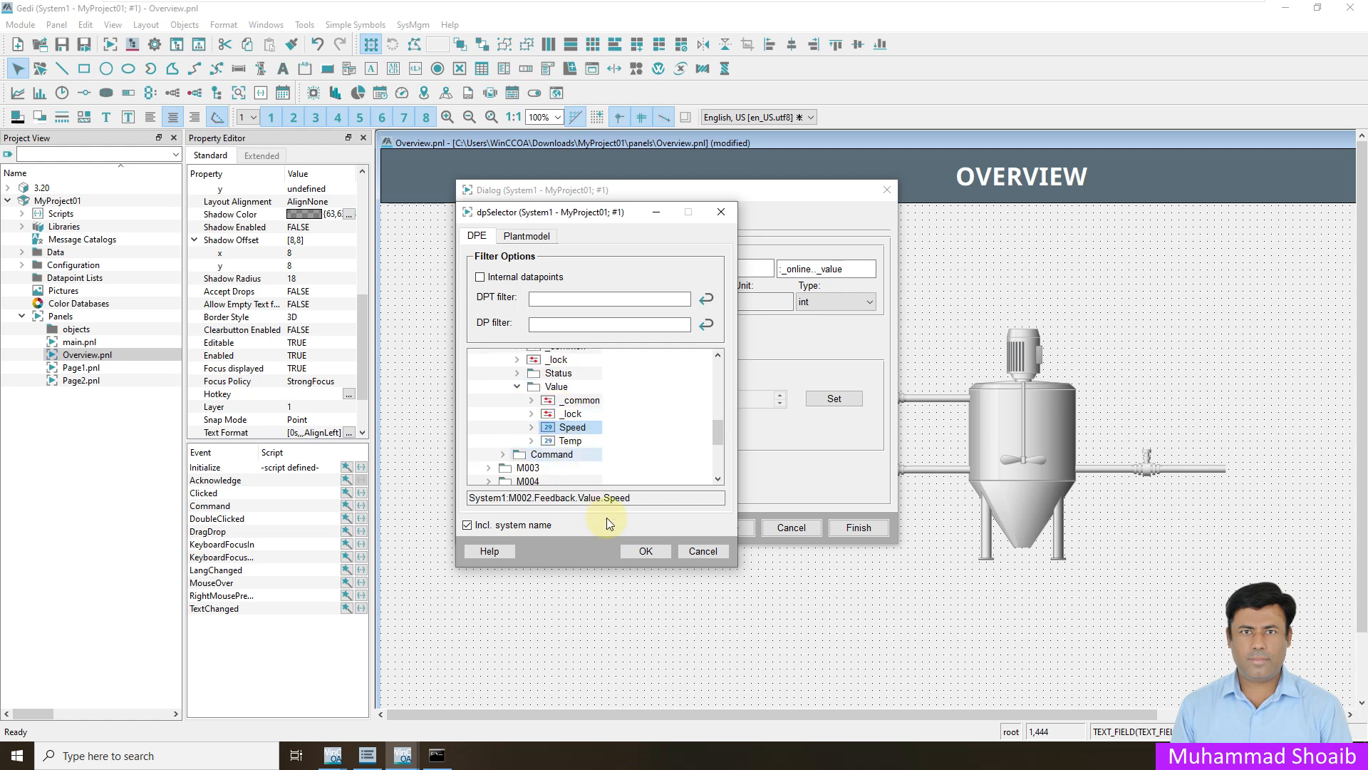
left_click(467, 525)
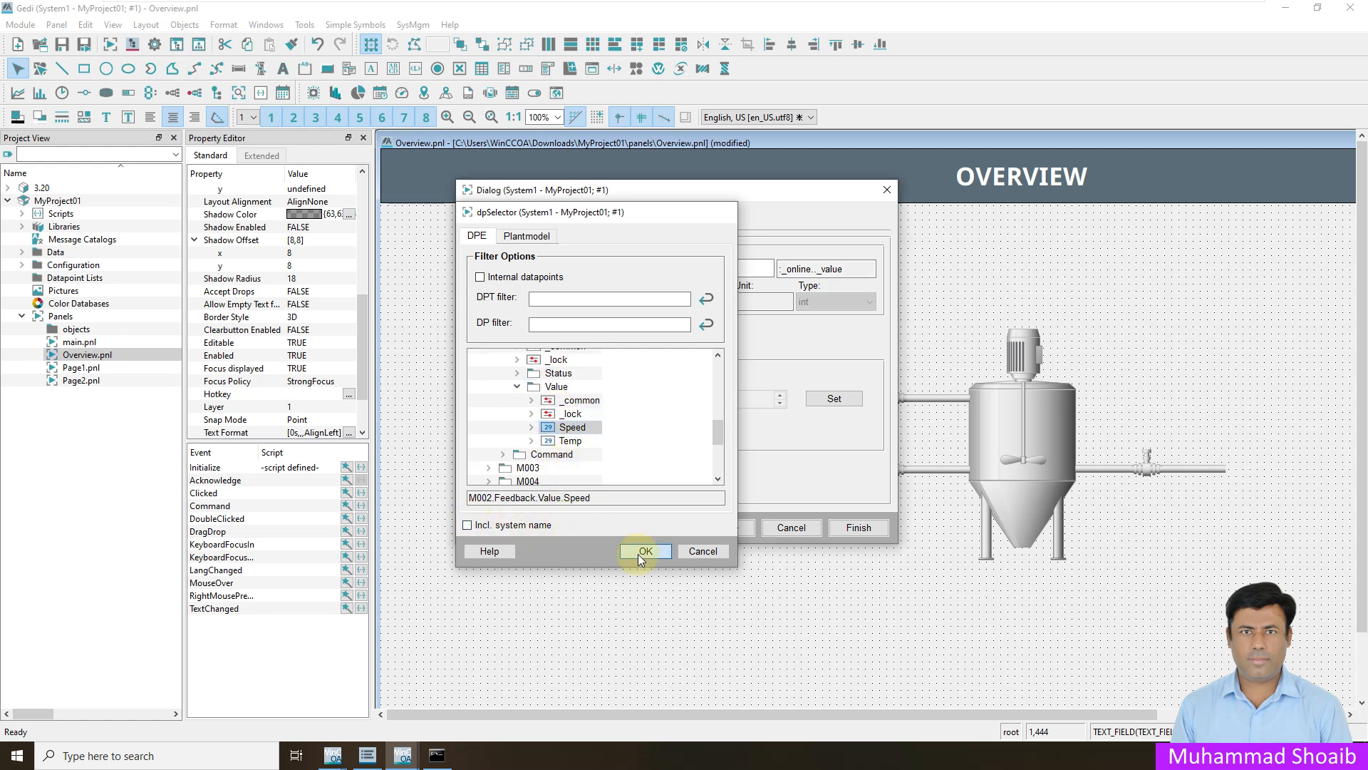
left_click(642, 551)
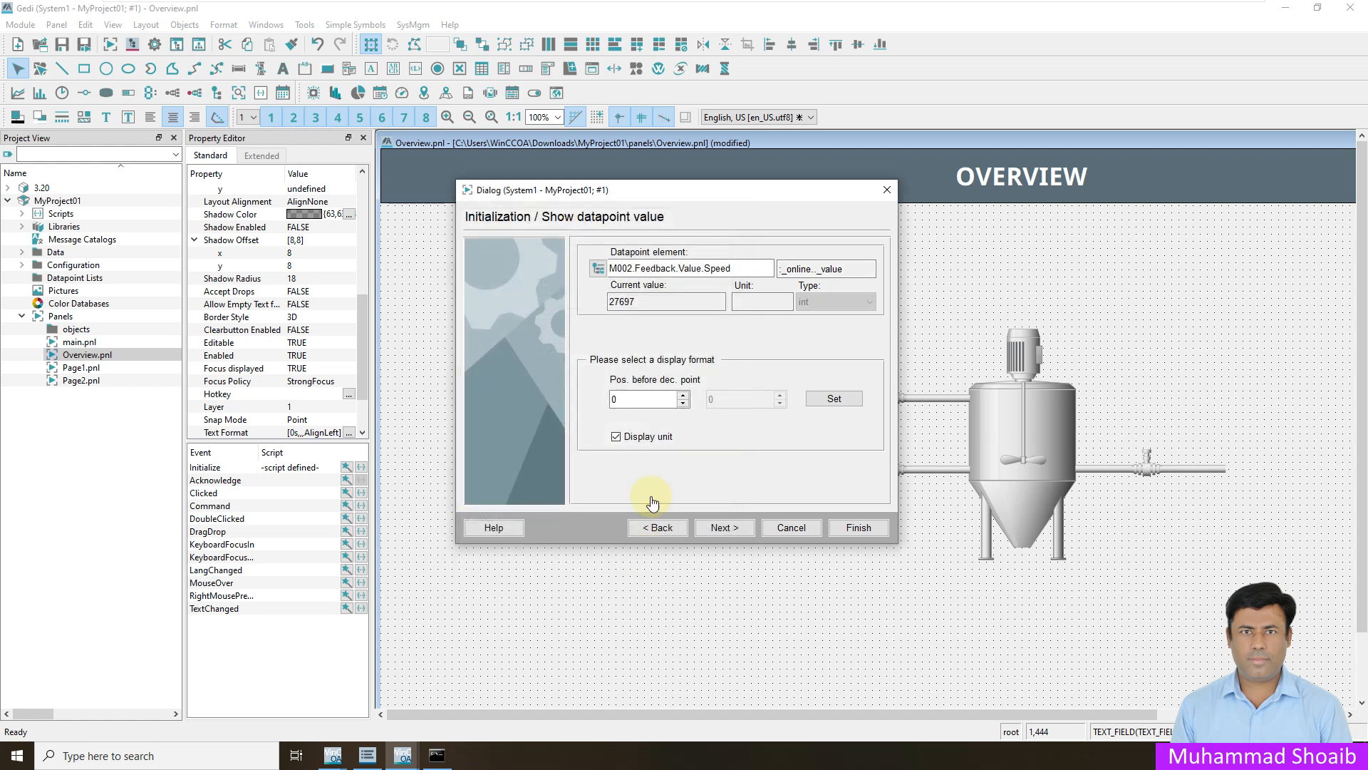
left_click(739, 527)
left_click(859, 529)
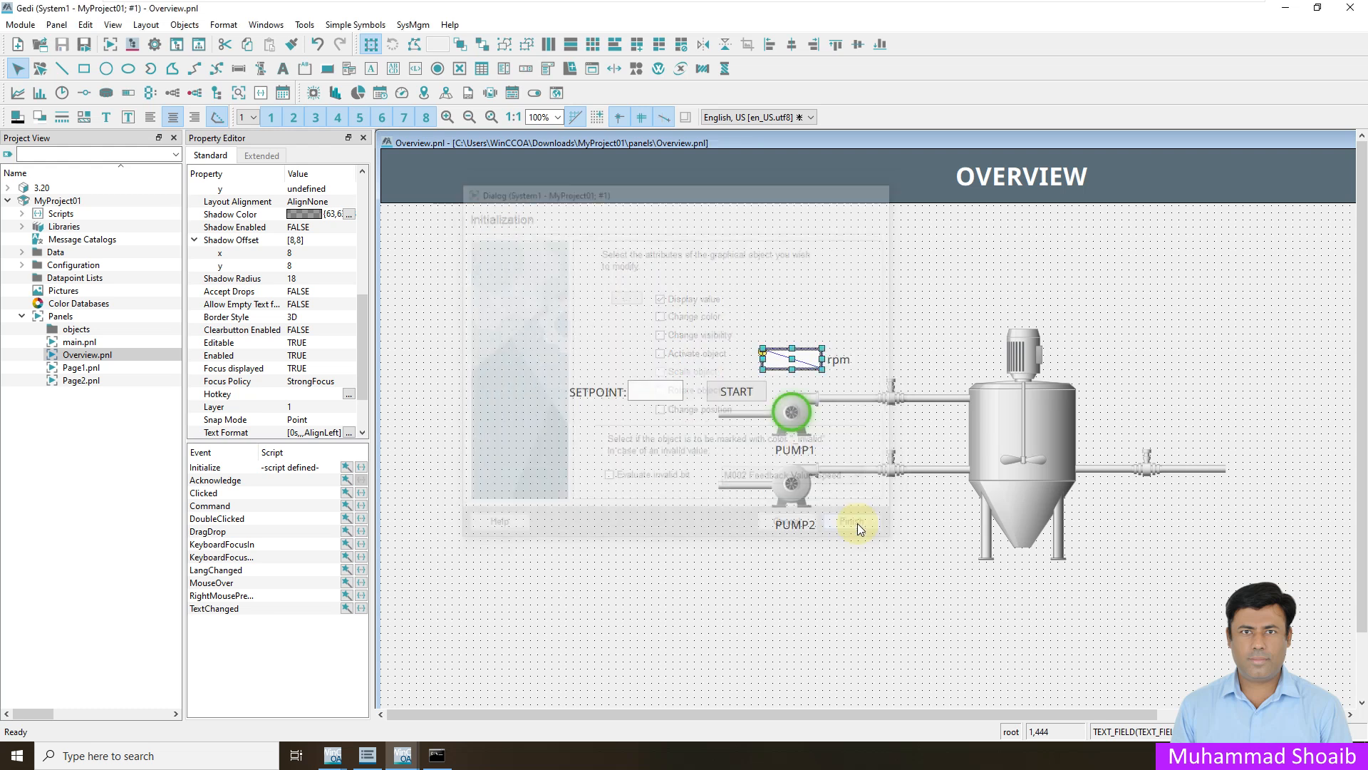
left_click(552, 319)
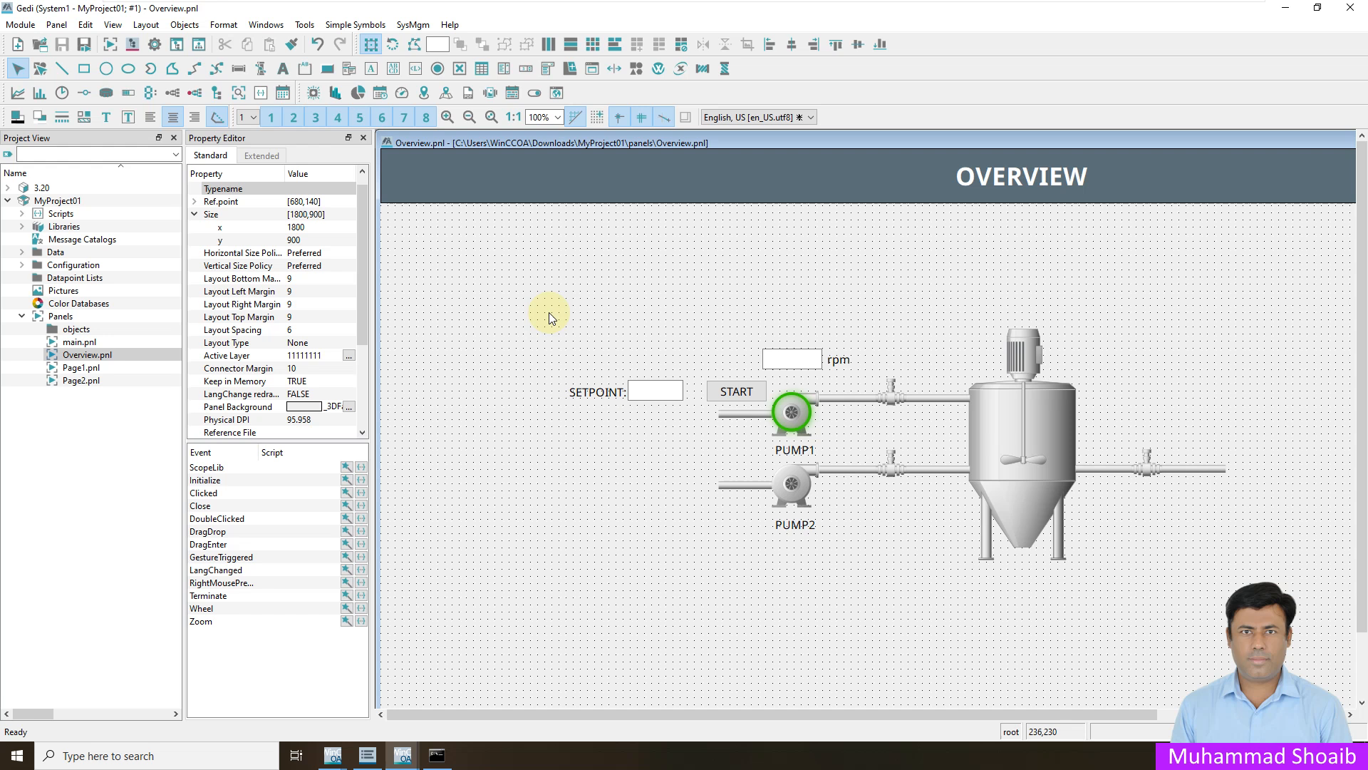
- Switch to the running WinCC_OA_1 Basepanel, display the Overview page, and minimize the Gedi editor behind it
left_click(402, 757)
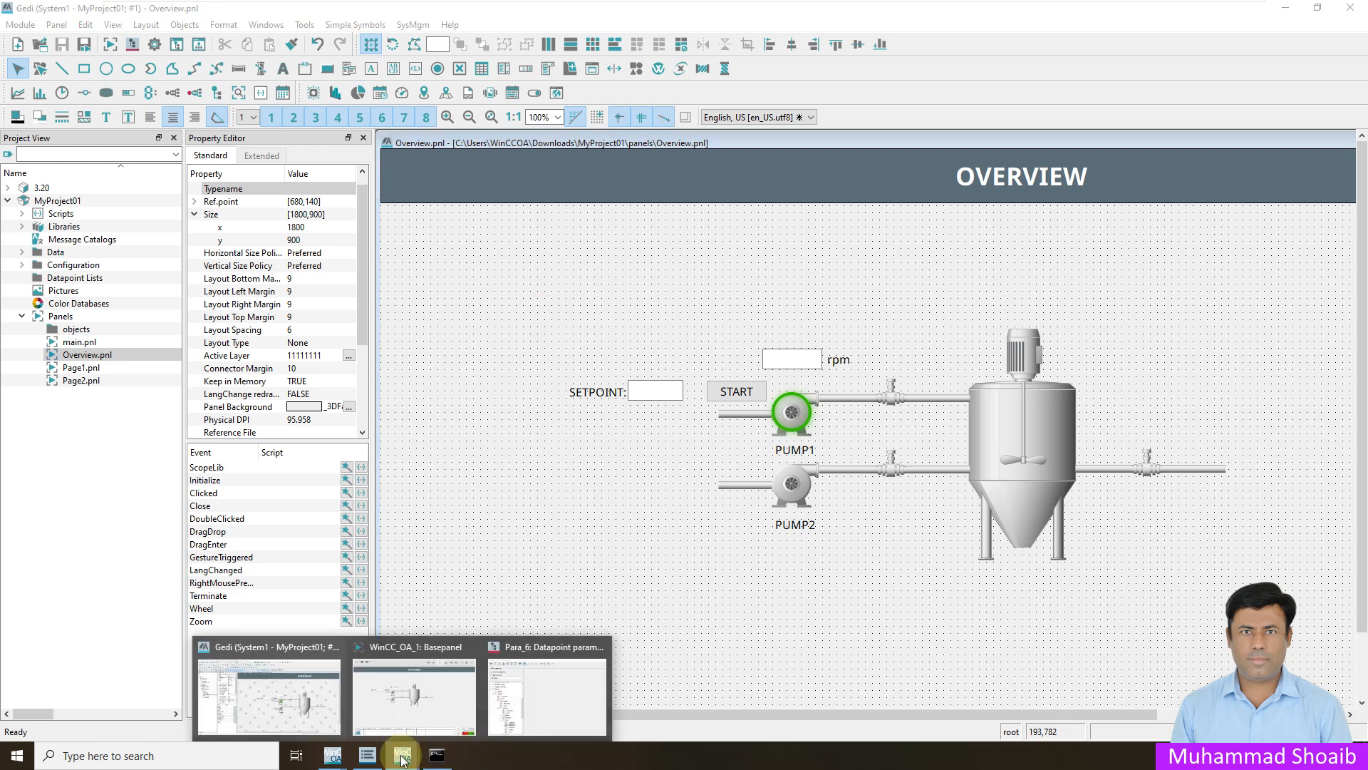
left_click(401, 716)
left_click(91, 57)
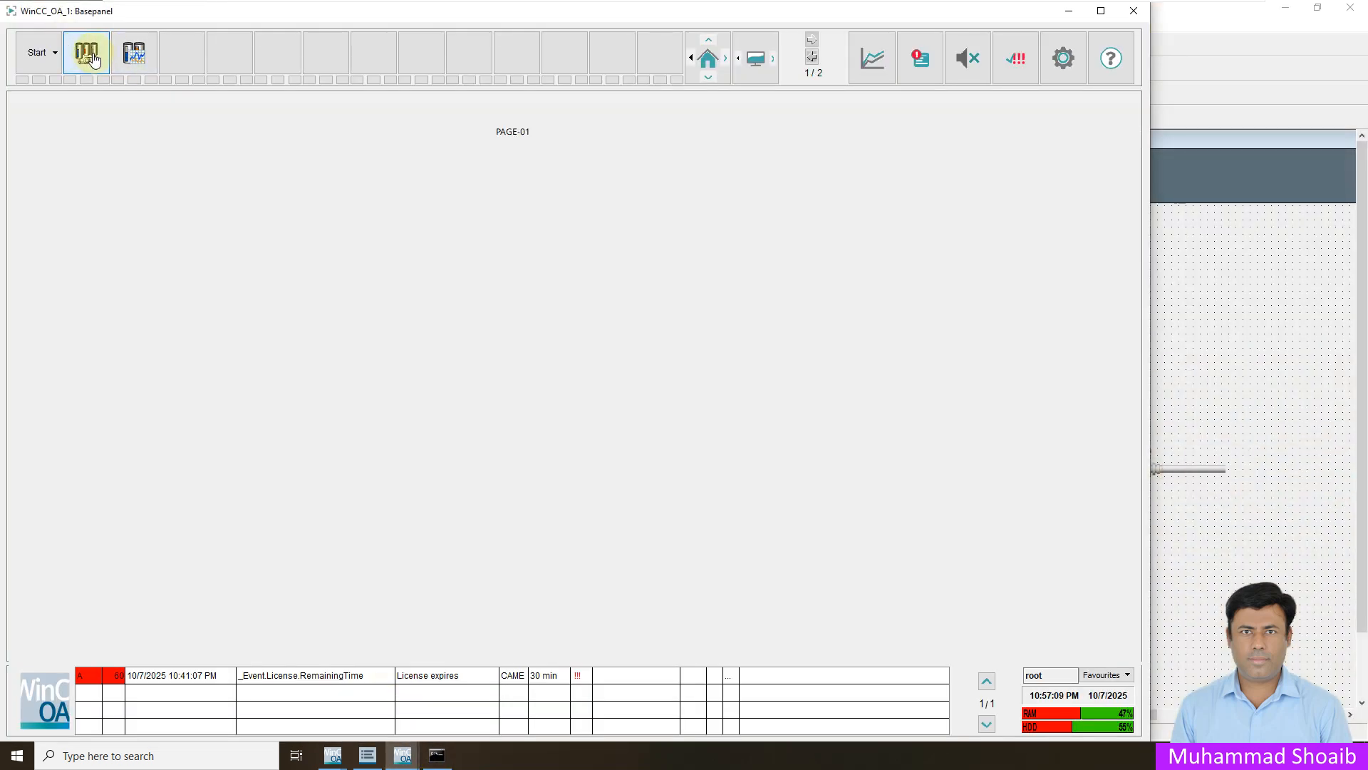
left_click(39, 53)
left_click(57, 86)
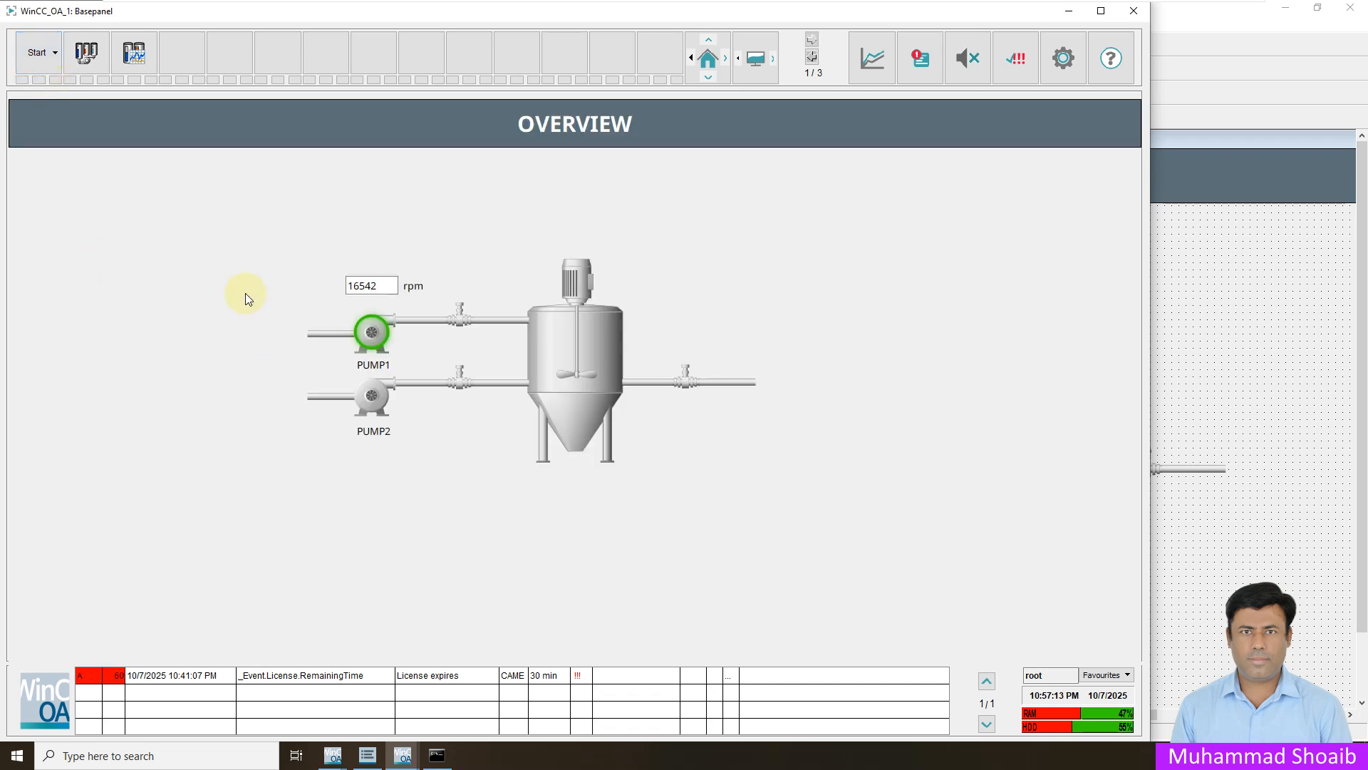
left_click(1286, 10)
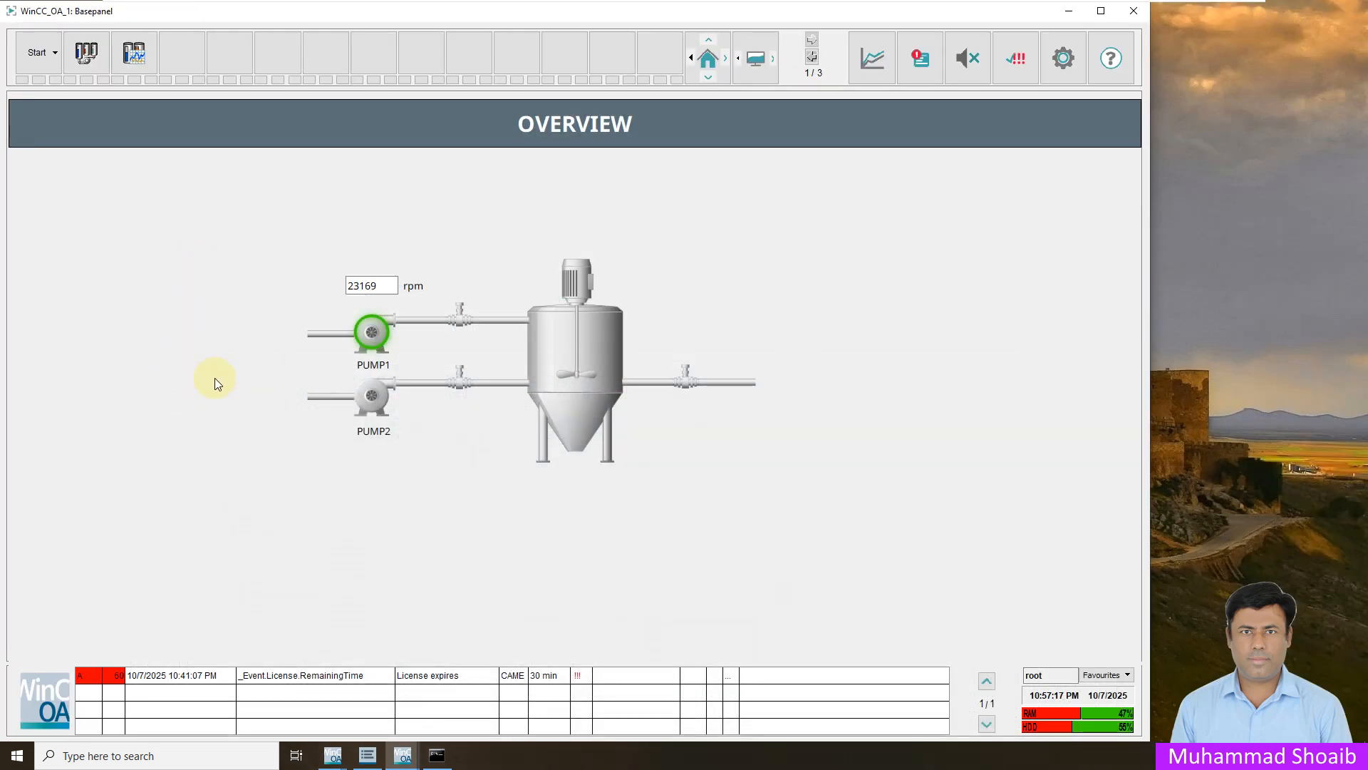